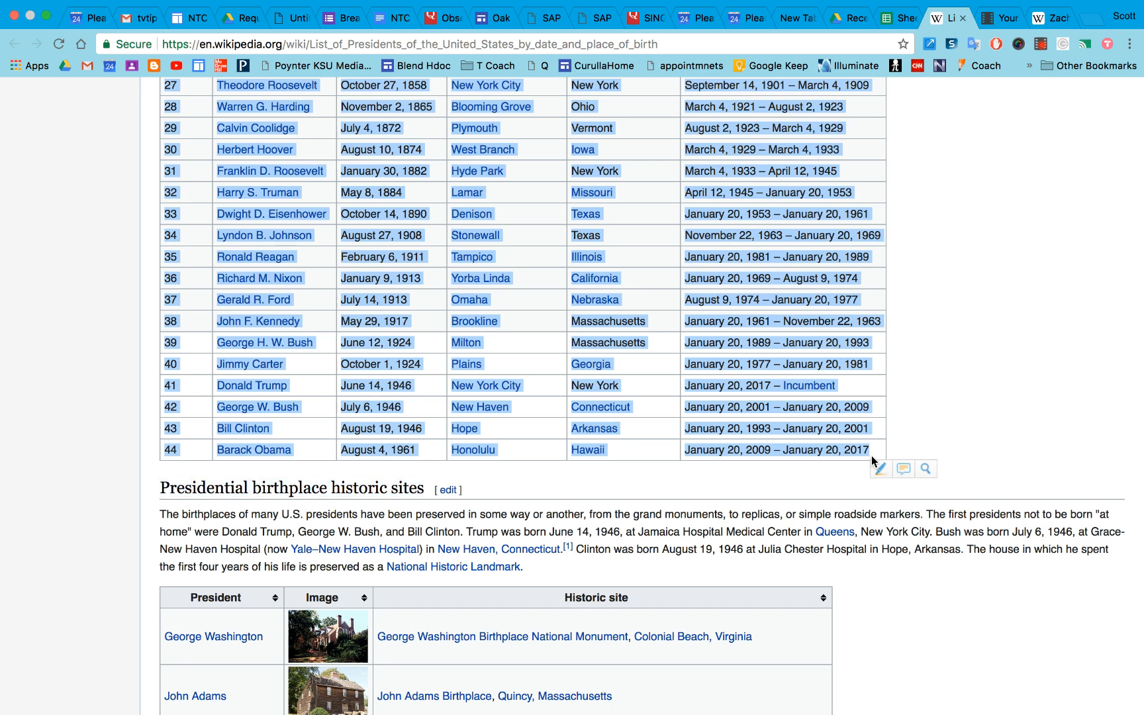
Switch to the Sheets Happen spreadsheet and paste the copied presidents table into Sheet7 from cell A1
left_click(899, 18)
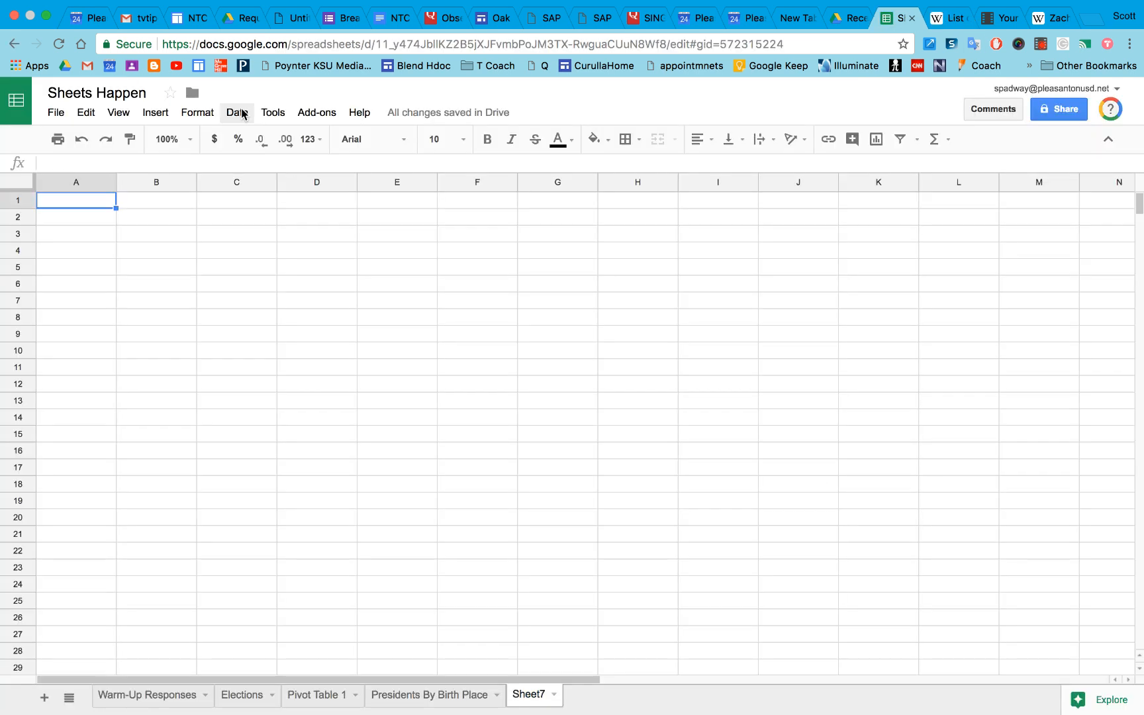
key("ctrl+v")
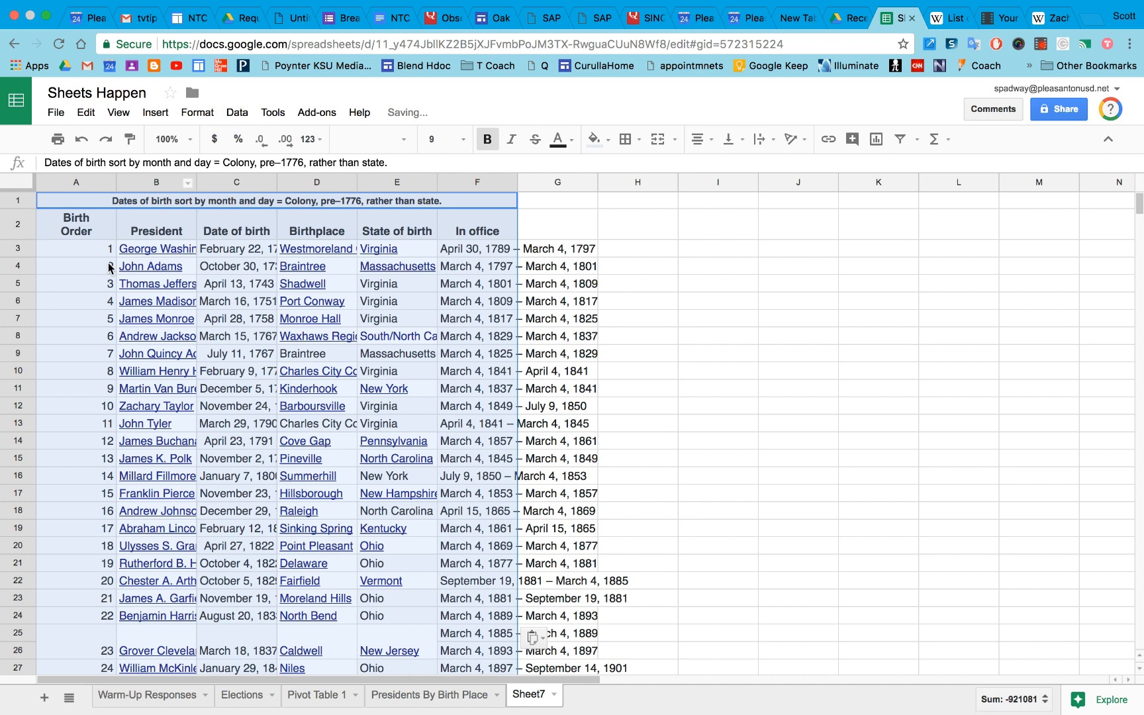
left_click(201, 319)
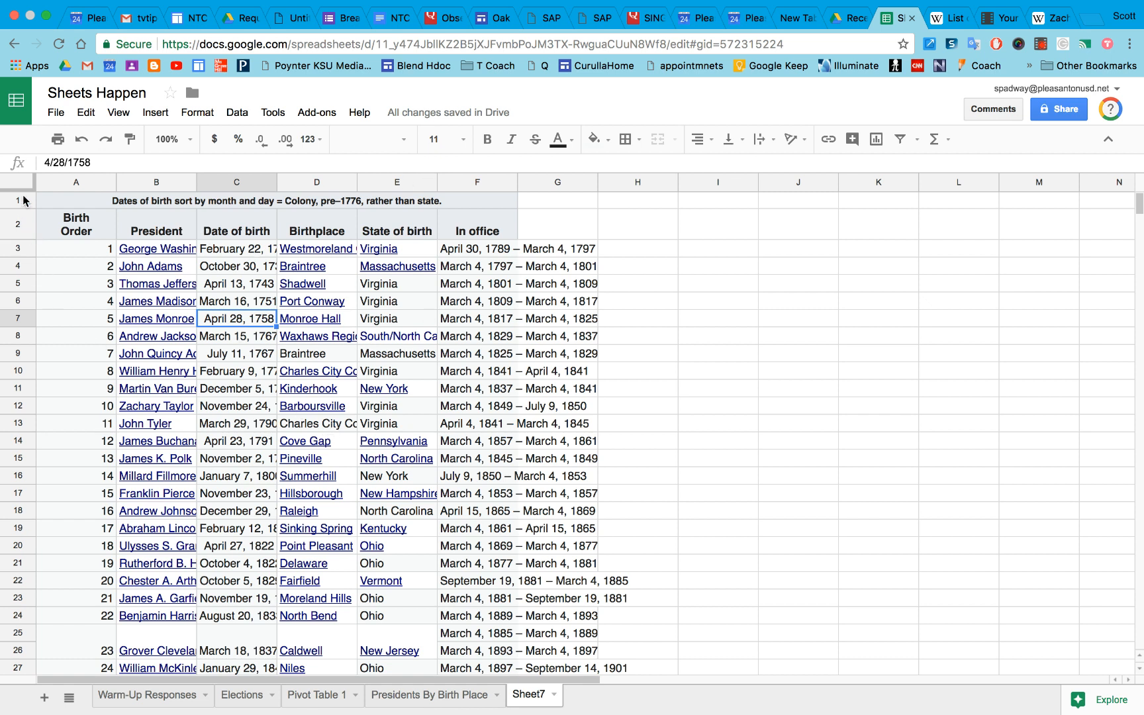
Freeze the top two rows of Sheet7 so the title and column headings stay in place
left_click_drag(18, 191, 22, 240)
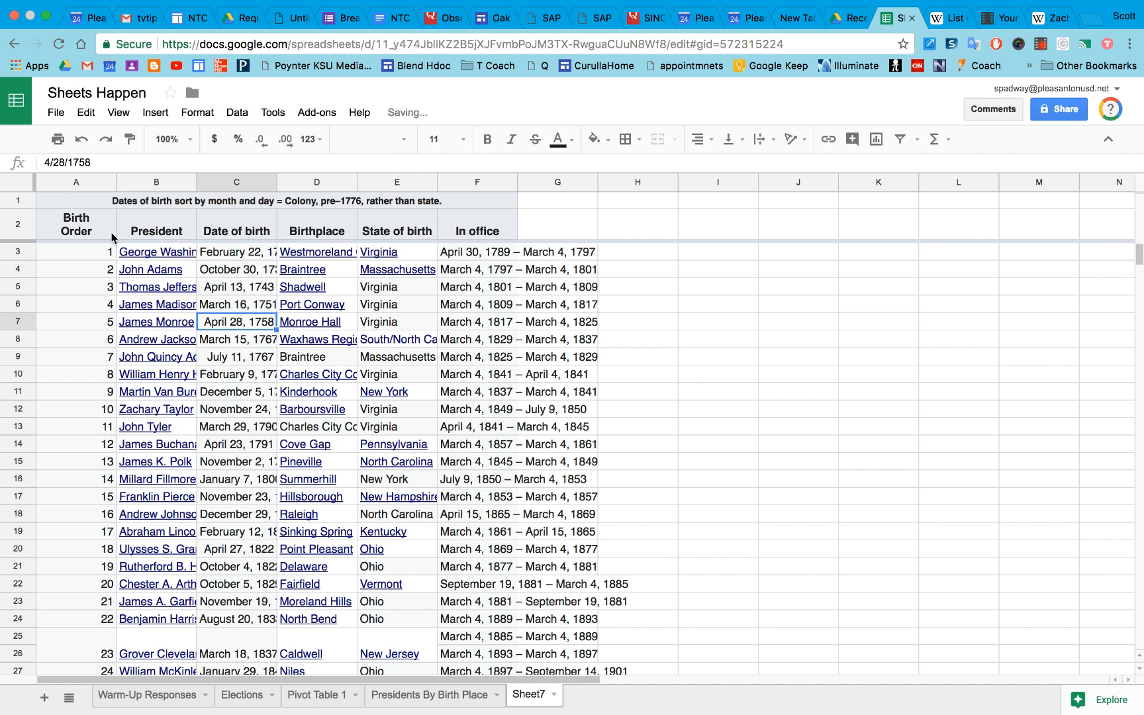
scroll(124, 353, "left", 5)
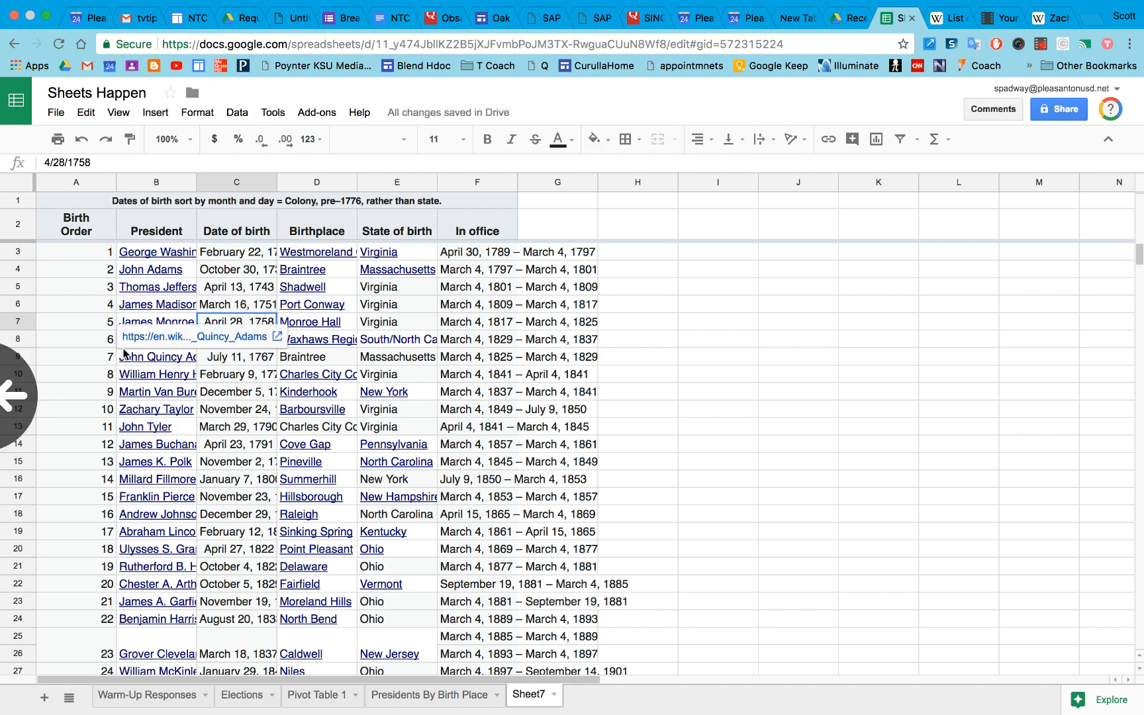
scroll(147, 481, "down", 4)
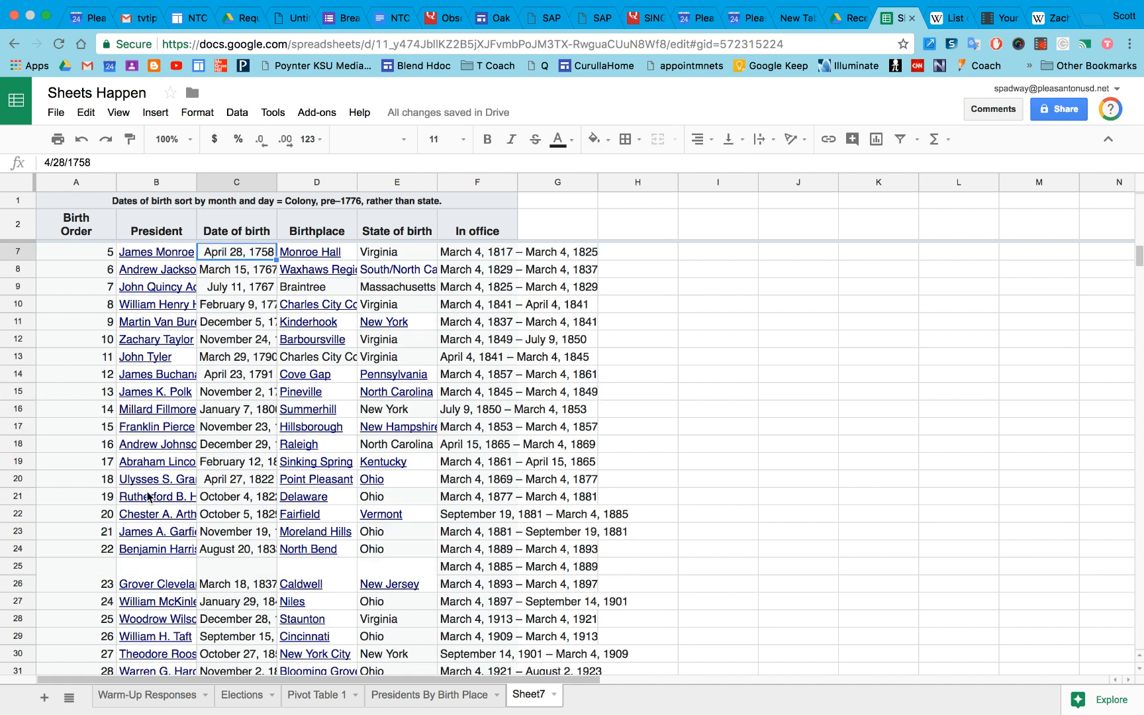
scroll(144, 457, "up", 3)
scroll(120, 377, "down", 4)
scroll(121, 381, "up", 4)
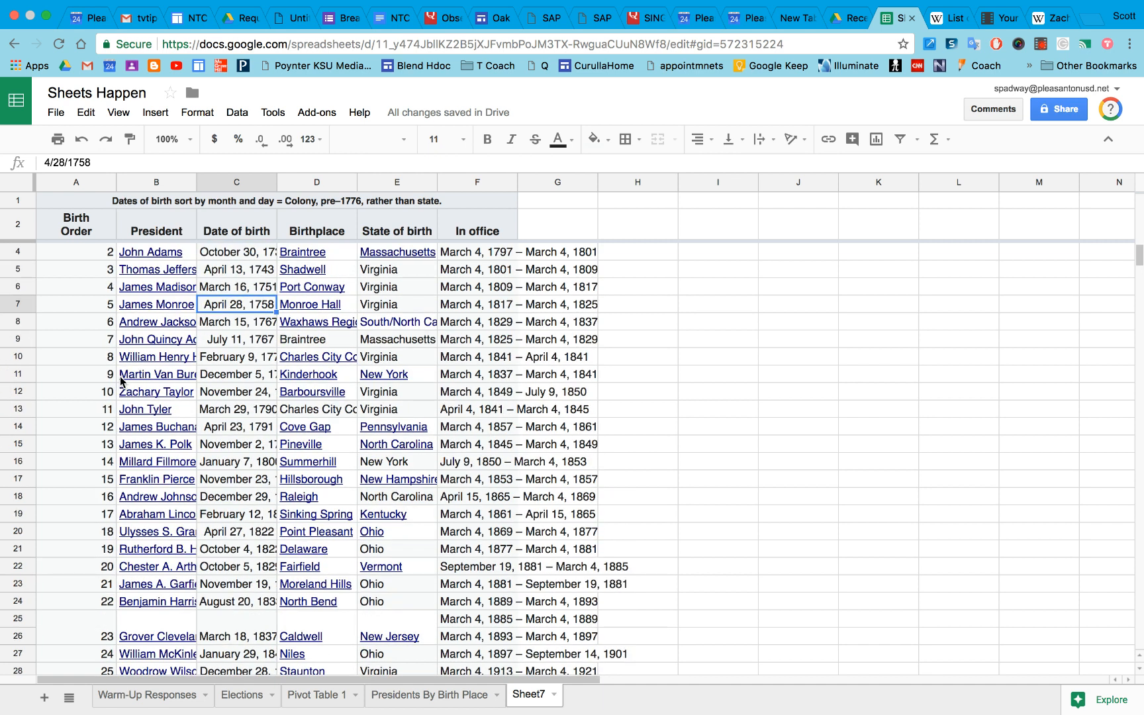
scroll(153, 409, "up", 1)
Unmerge the Grover Cleveland cells in columns A to E of rows 25 and 26
scroll(158, 410, "down", 10)
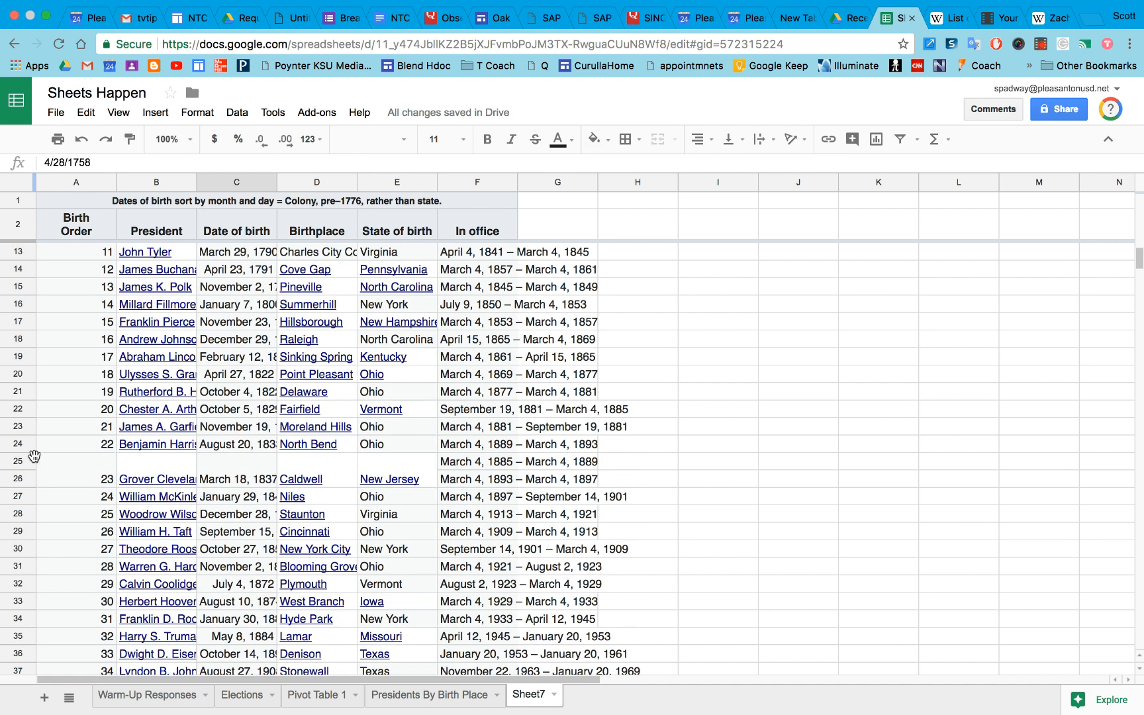
left_click(22, 462)
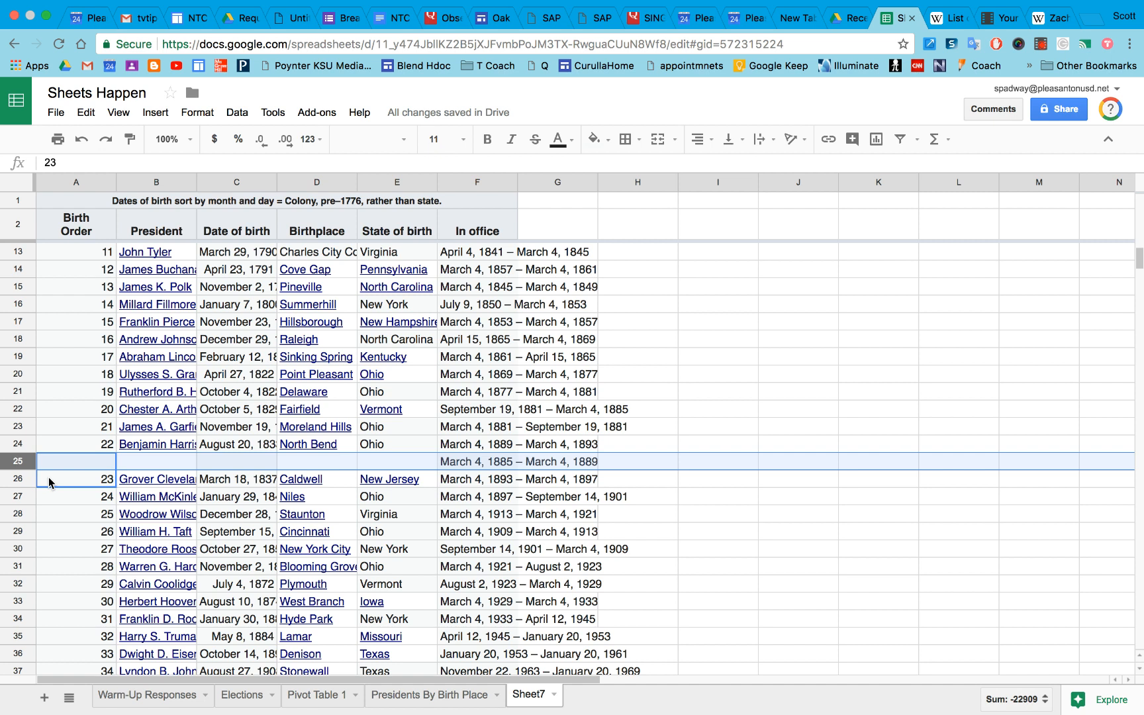
left_click(49, 482, "shift")
left_click_drag(16, 462, 15, 477)
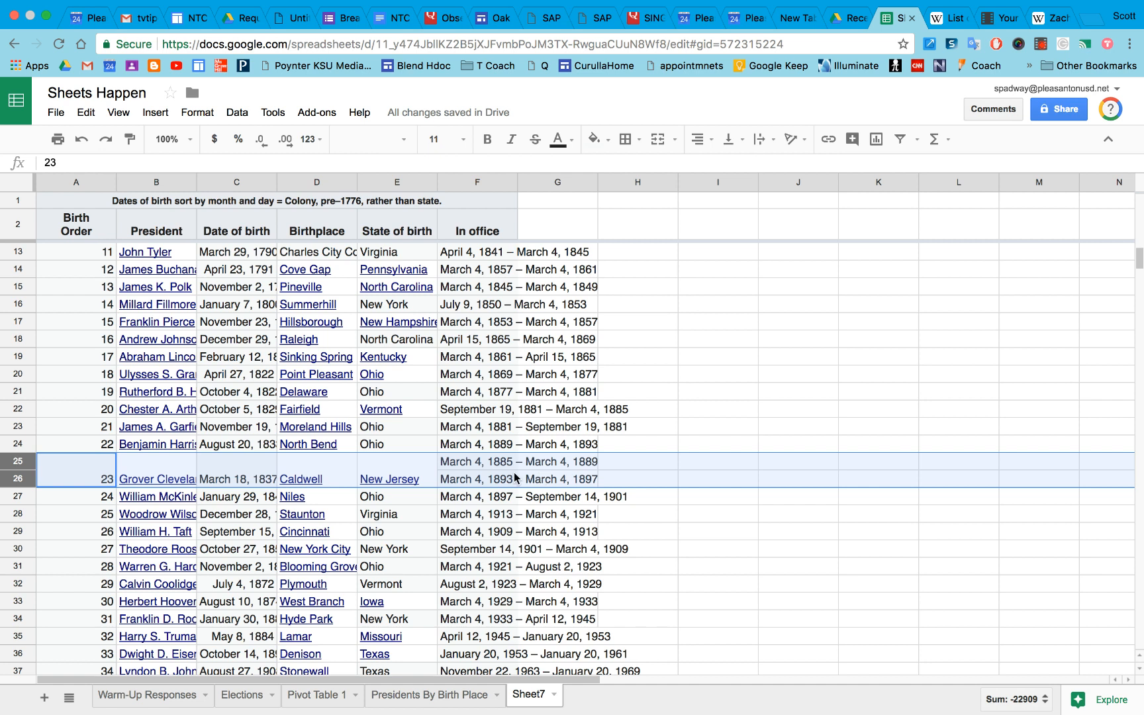
left_click(225, 469)
left_click_drag(91, 471, 380, 469)
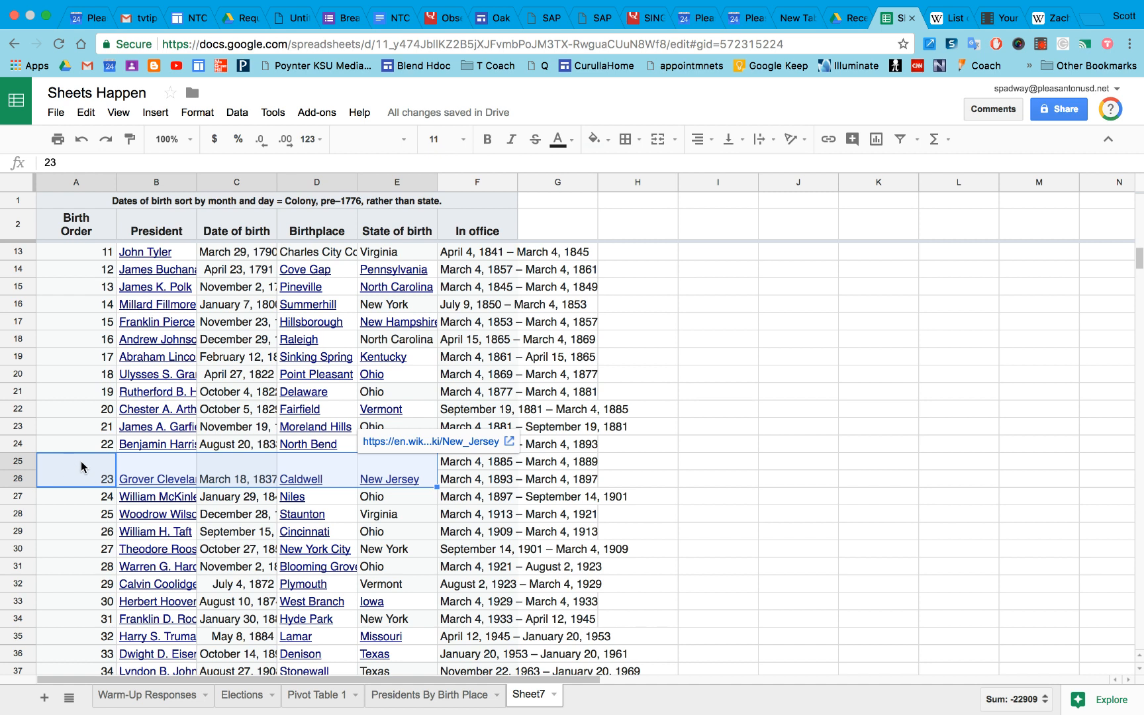
left_click(239, 114)
mouse_move(192, 115)
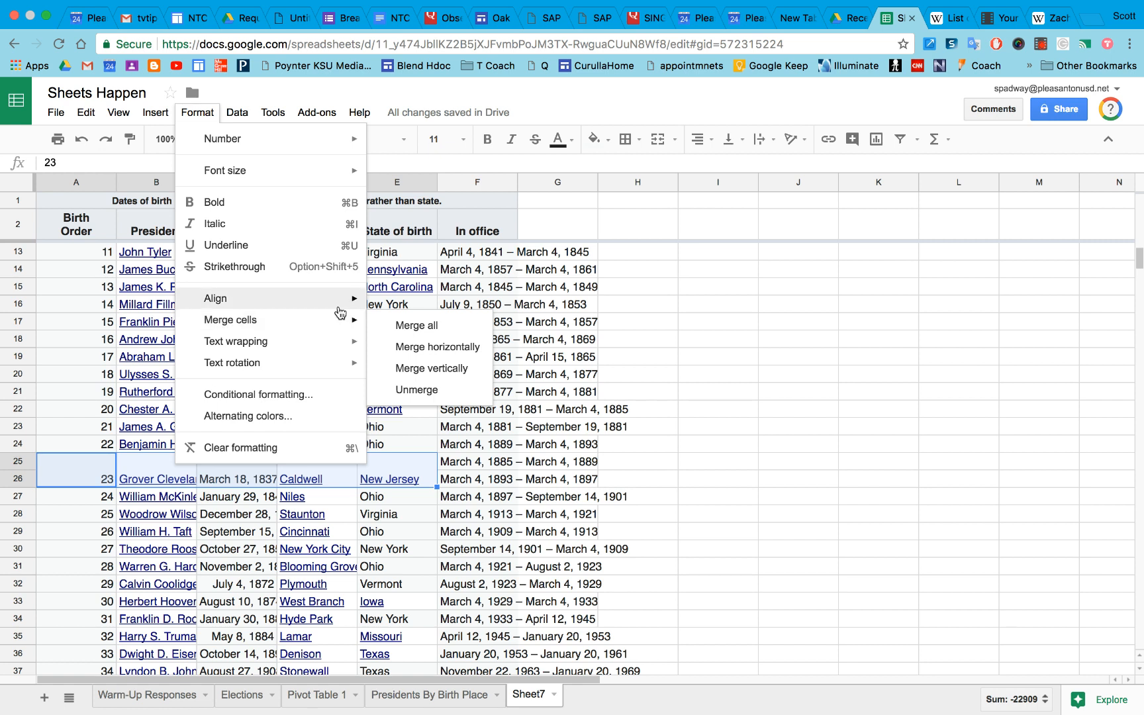
left_click(442, 390)
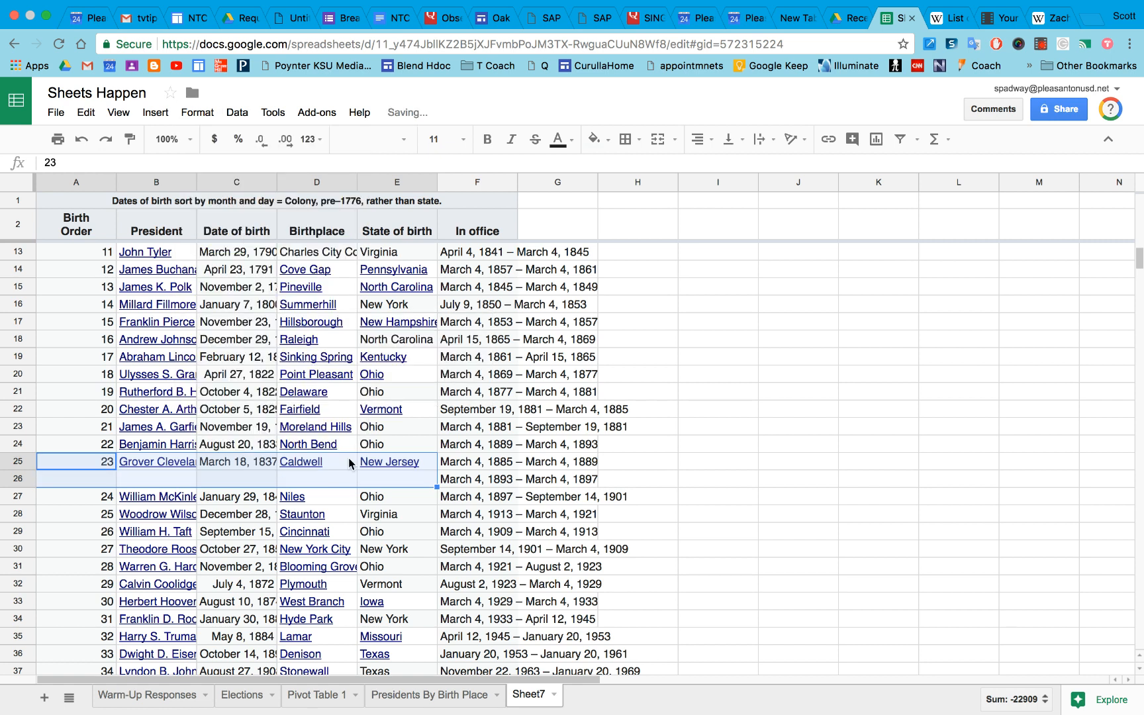
Copy Grover Cleveland's details from A25:E25 into the empty cells of row 26
left_click(98, 467)
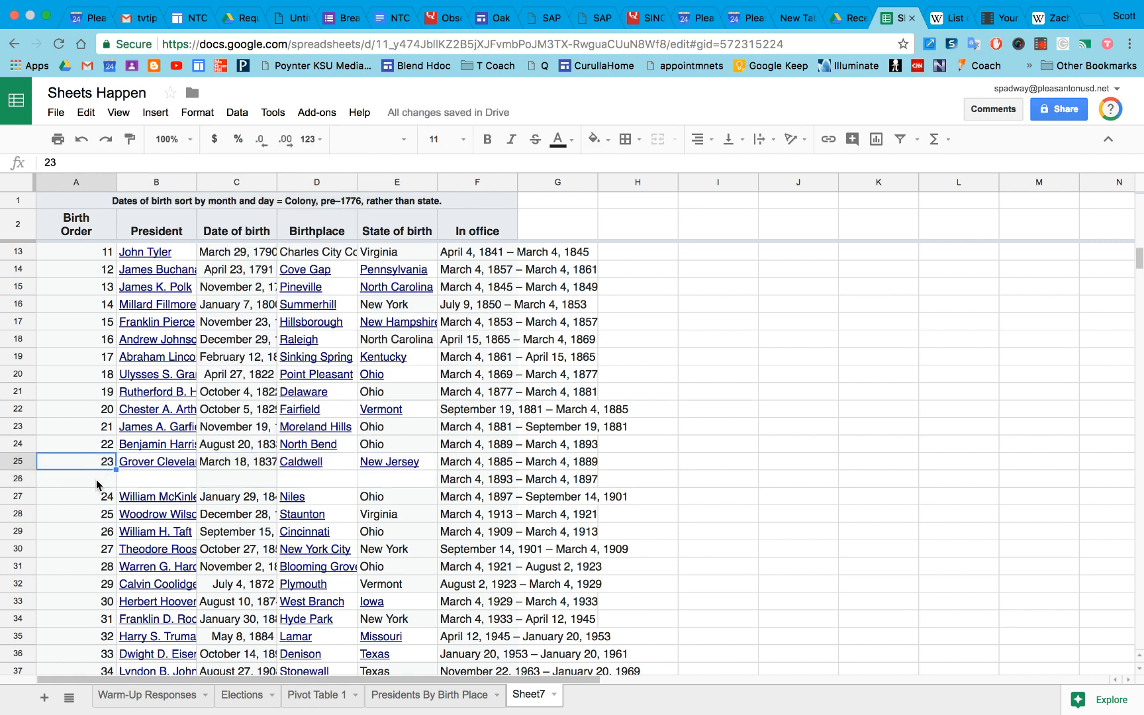
left_click(96, 481)
left_click_drag(91, 463, 401, 462)
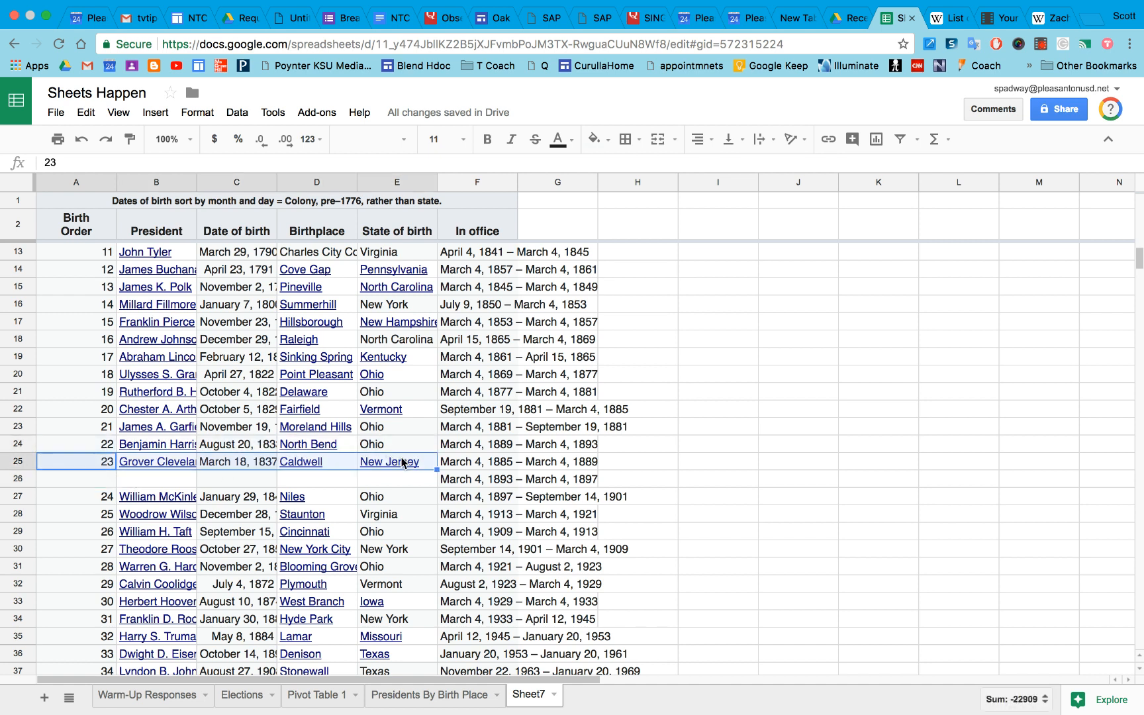
key("ctrl+c")
left_click(96, 479)
key("ctrl+v")
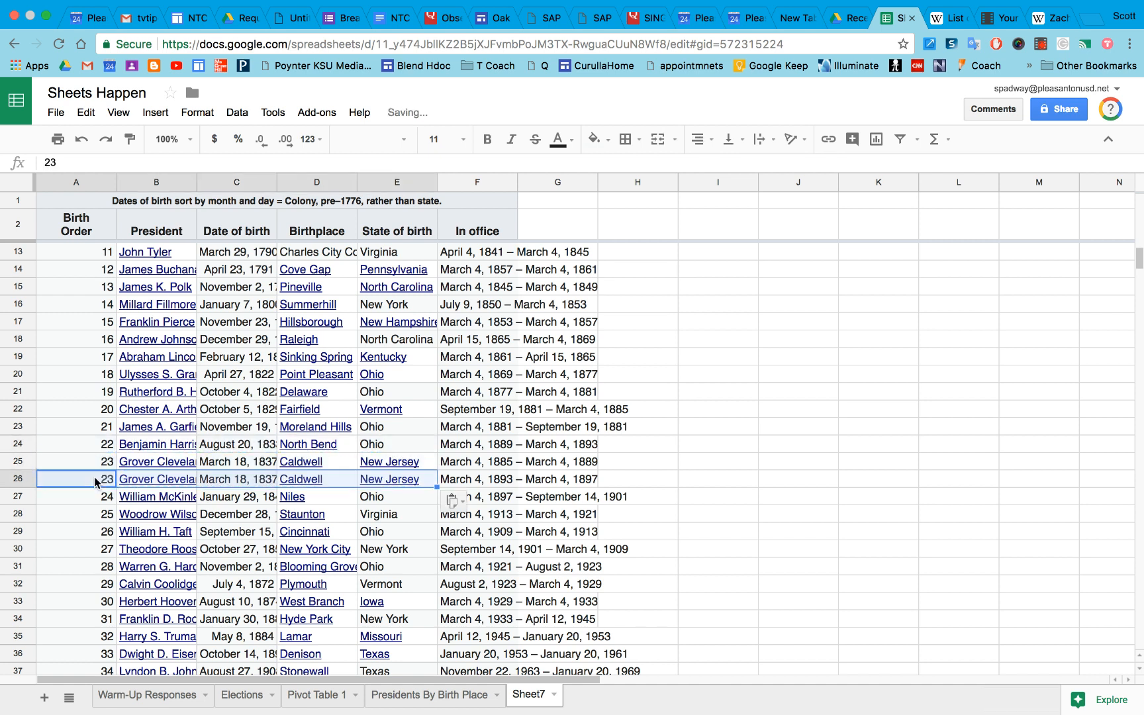
left_click(598, 447)
Review the presidents list in Sheet7 and compare it with the Presidents By Birth Place sheet
scroll(597, 446, "up", 5)
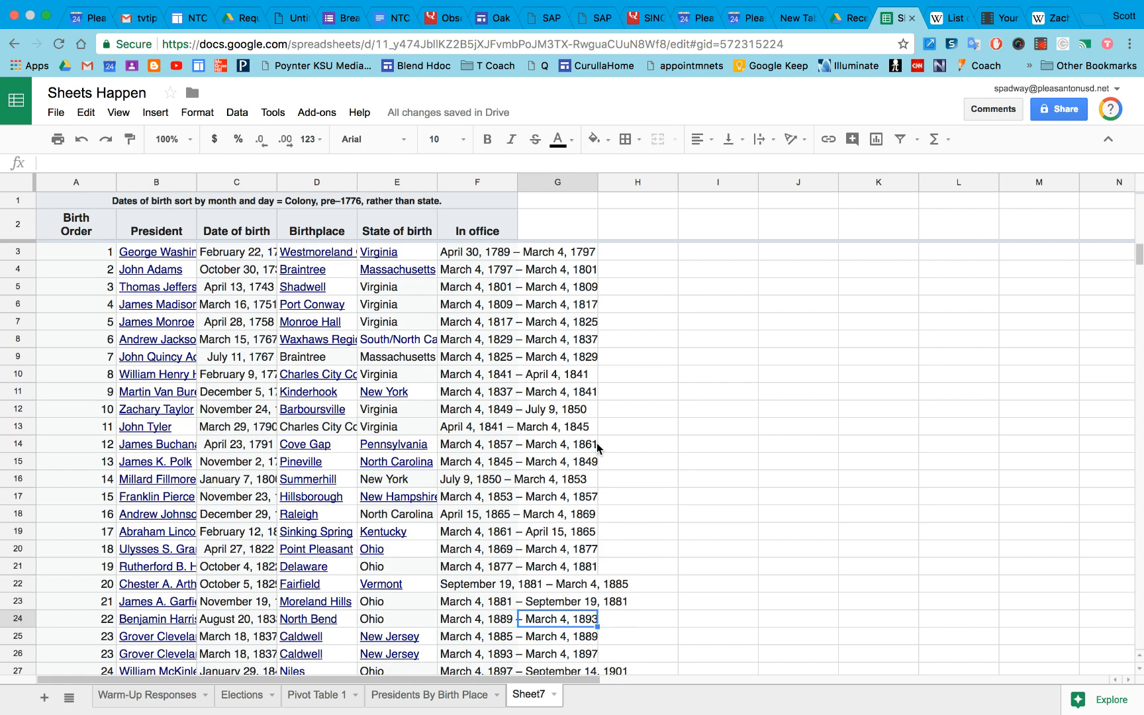
scroll(315, 329, "down", 5)
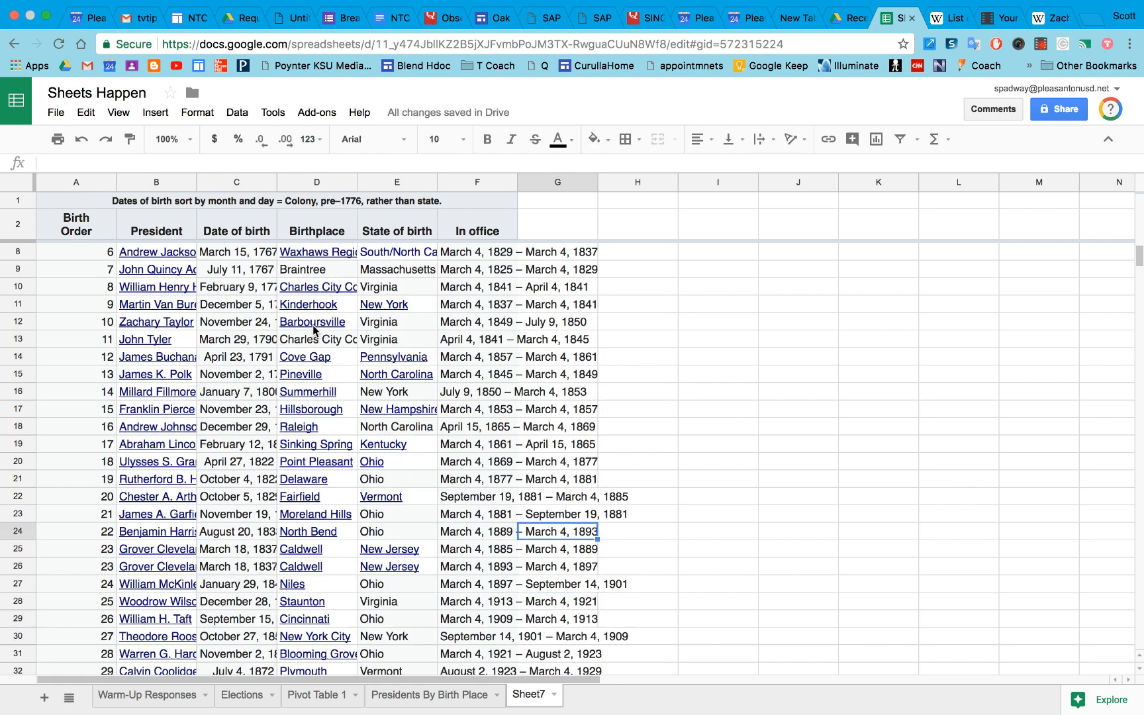
scroll(316, 329, "right", 1)
scroll(315, 329, "down", 1)
scroll(315, 329, "left", 1)
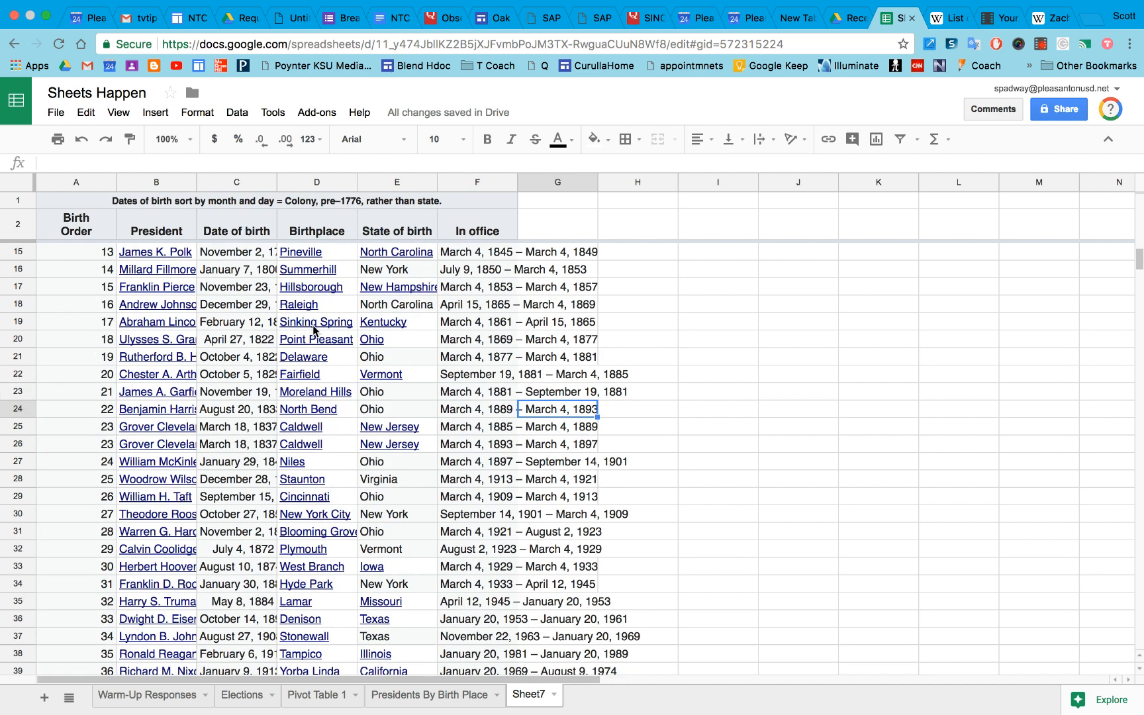
scroll(315, 329, "down", 5)
scroll(315, 329, "up", 1)
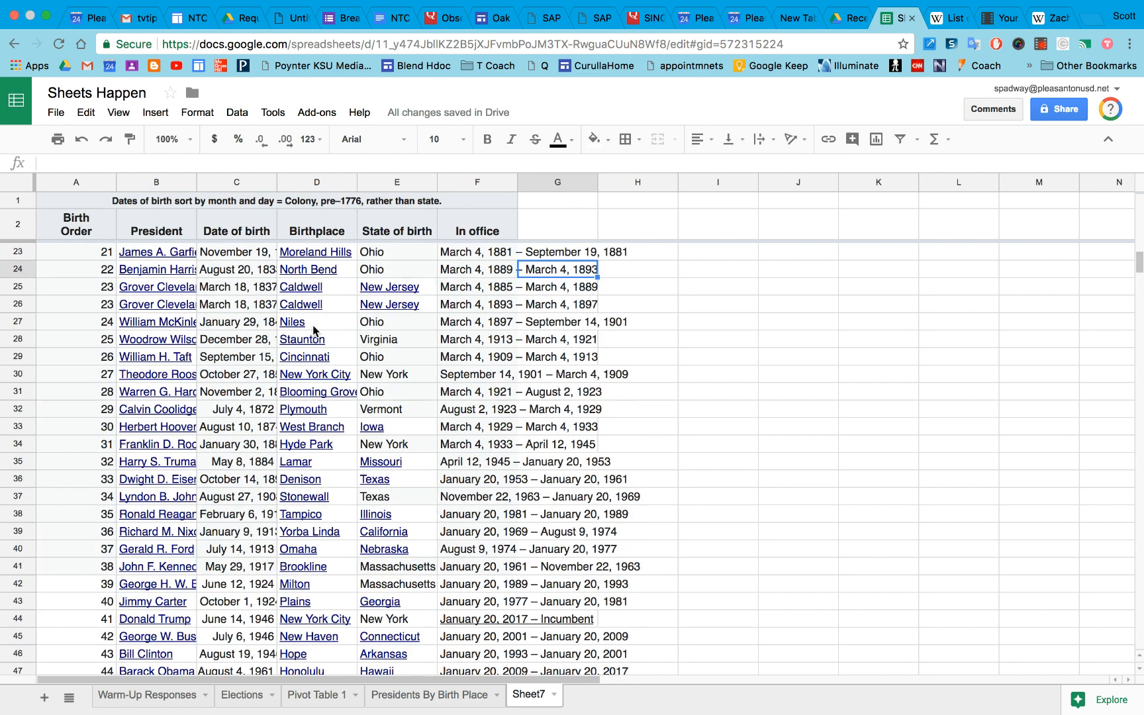
scroll(313, 329, "up", 9)
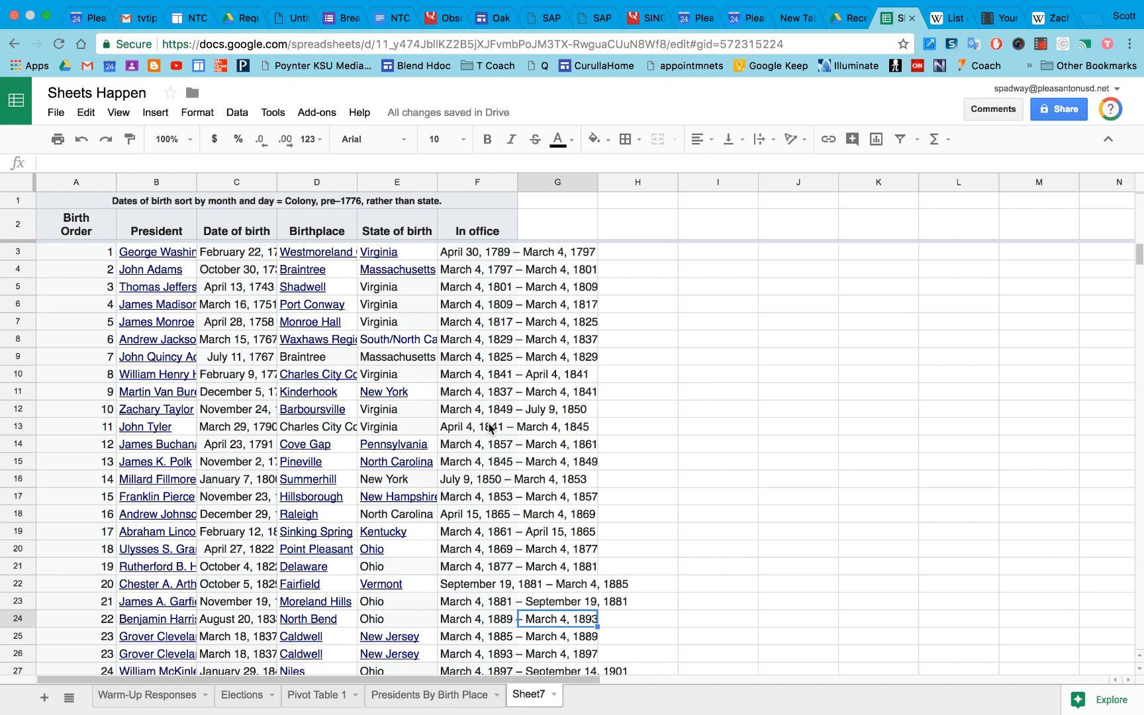
scroll(460, 503, "down", 4)
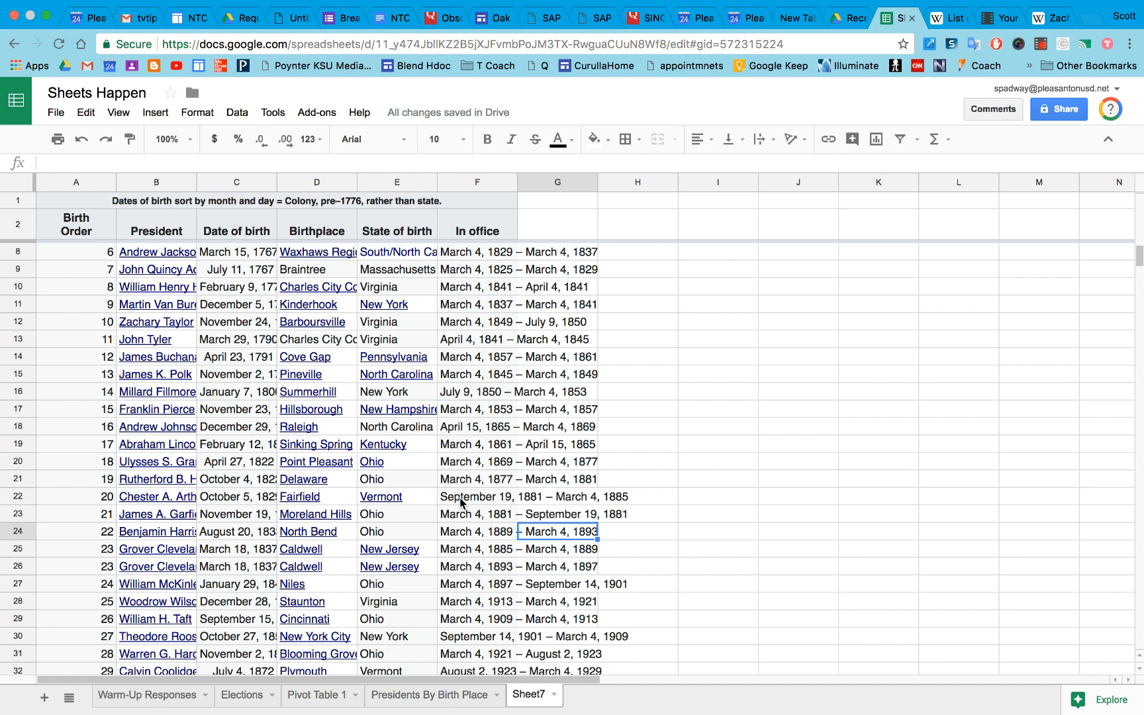
scroll(462, 503, "left", 5)
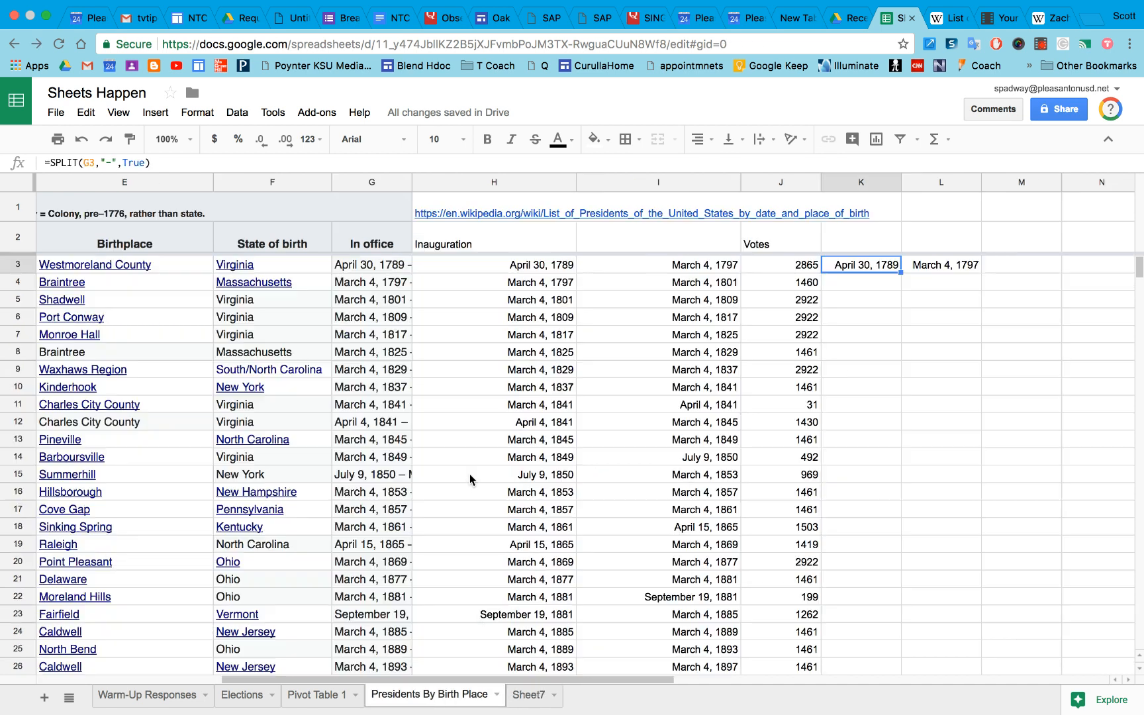
left_click(529, 695)
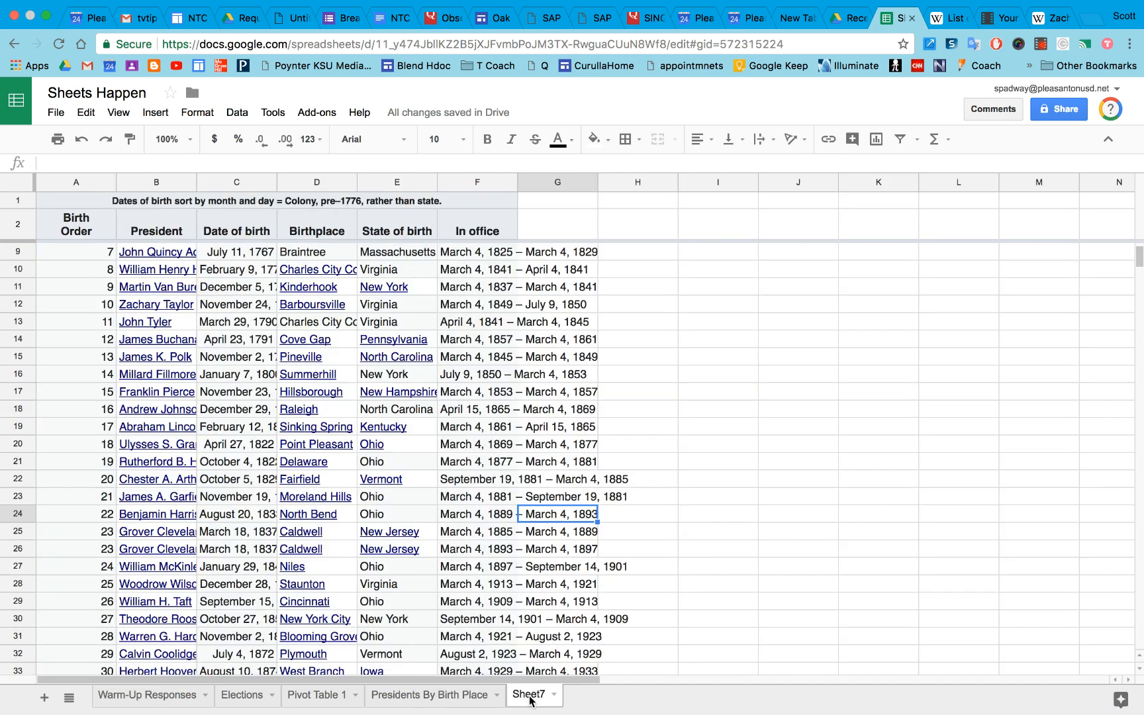
Widen column F to give the In office date ranges more room
left_click(507, 286)
left_click(503, 255)
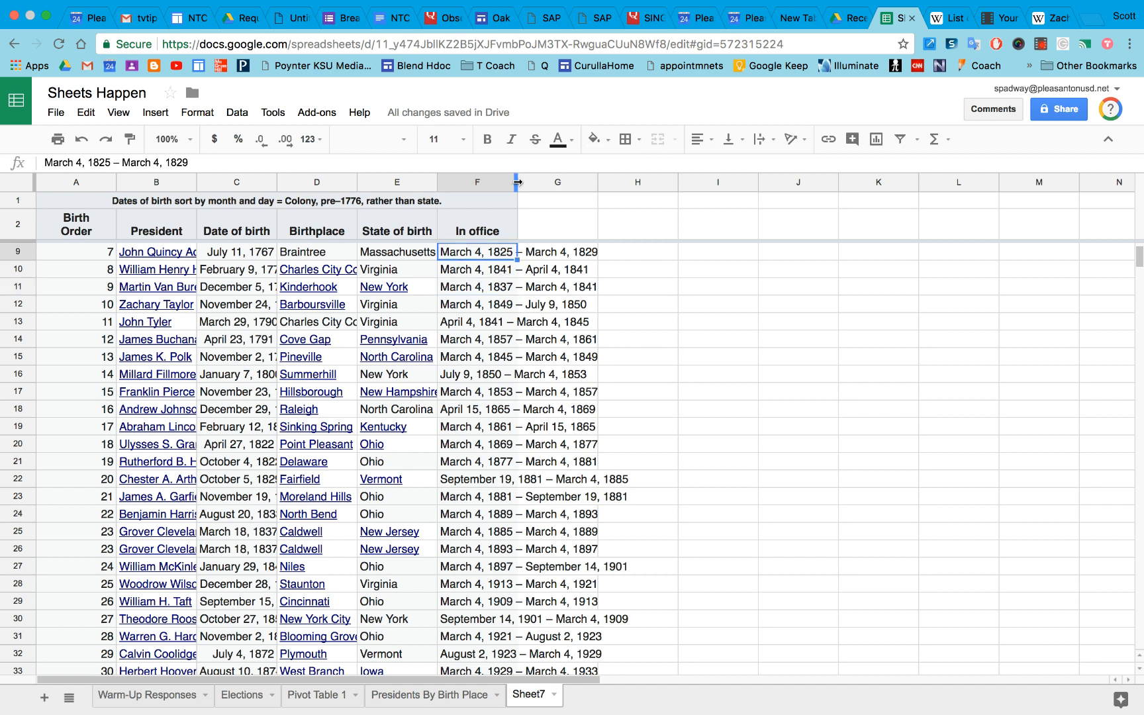
left_click_drag(518, 182, 613, 185)
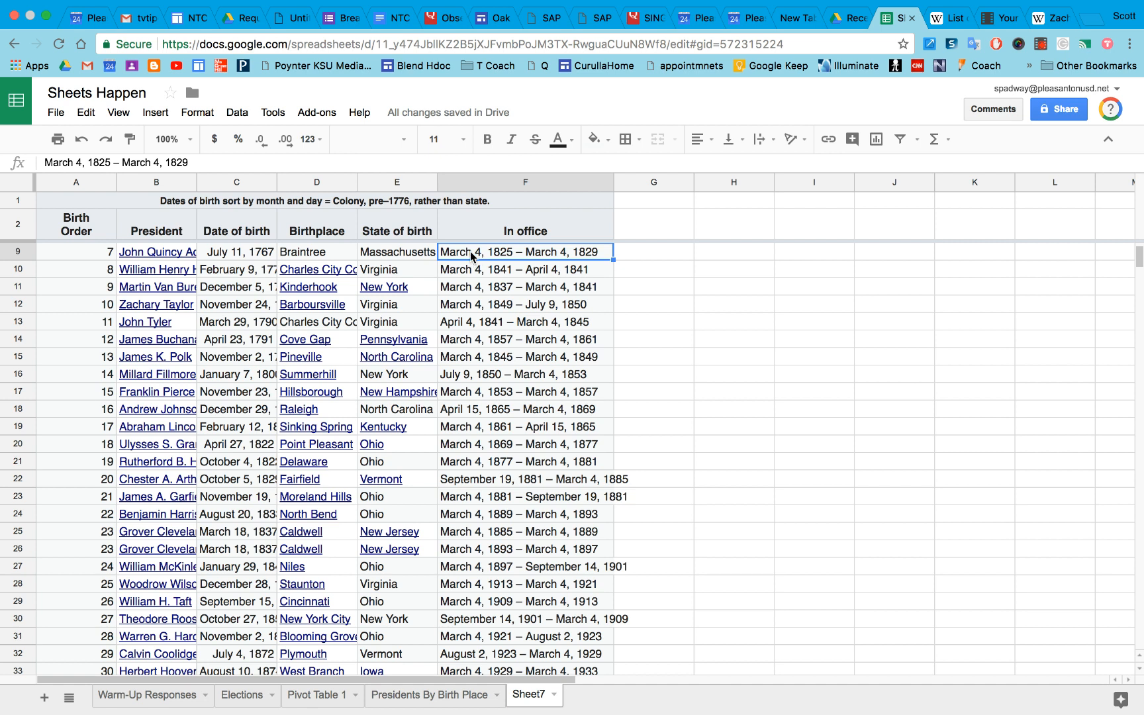
Enter the headings IN OFFICE in G2 and OUT OF OFFICE in H2
left_click(660, 231)
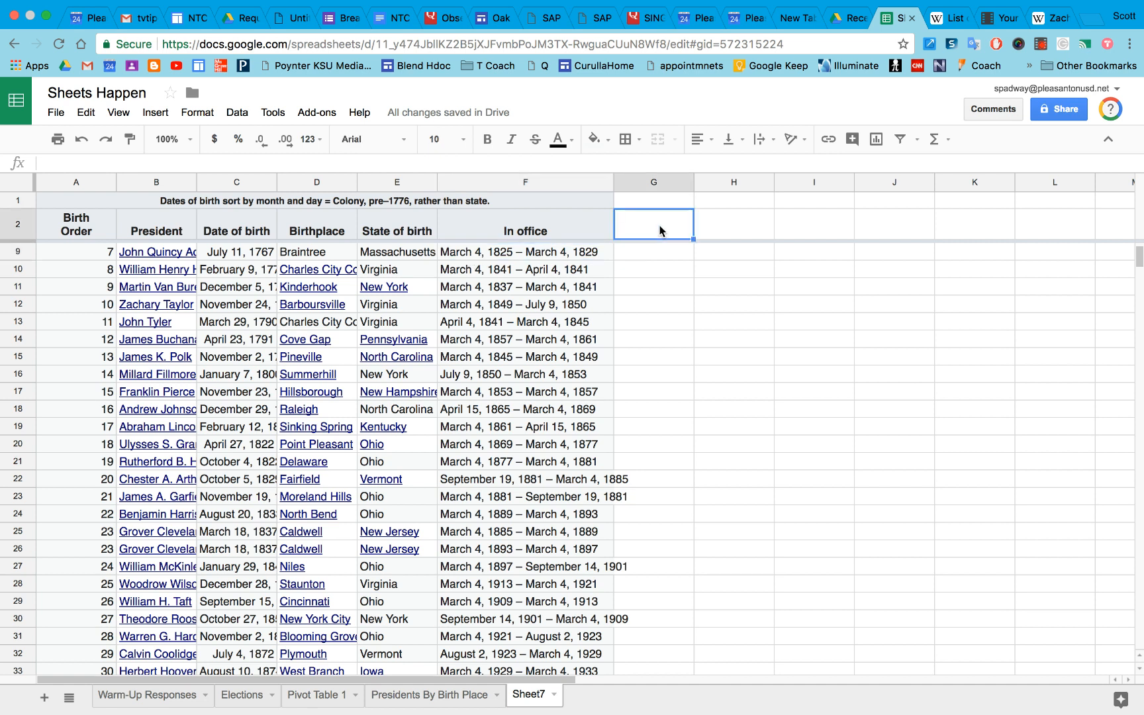
type("IN OFFID")
key("BackSpace")
type("CE")
key("Tab")
type("OUT OF ")
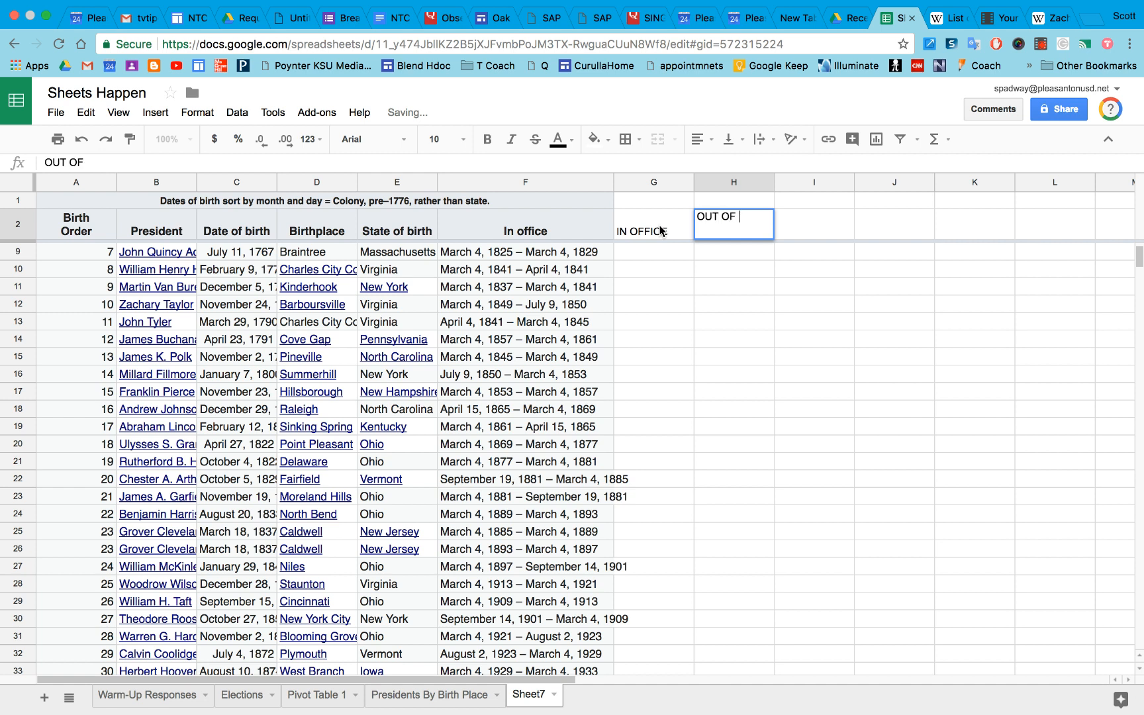
type("OFFICE")
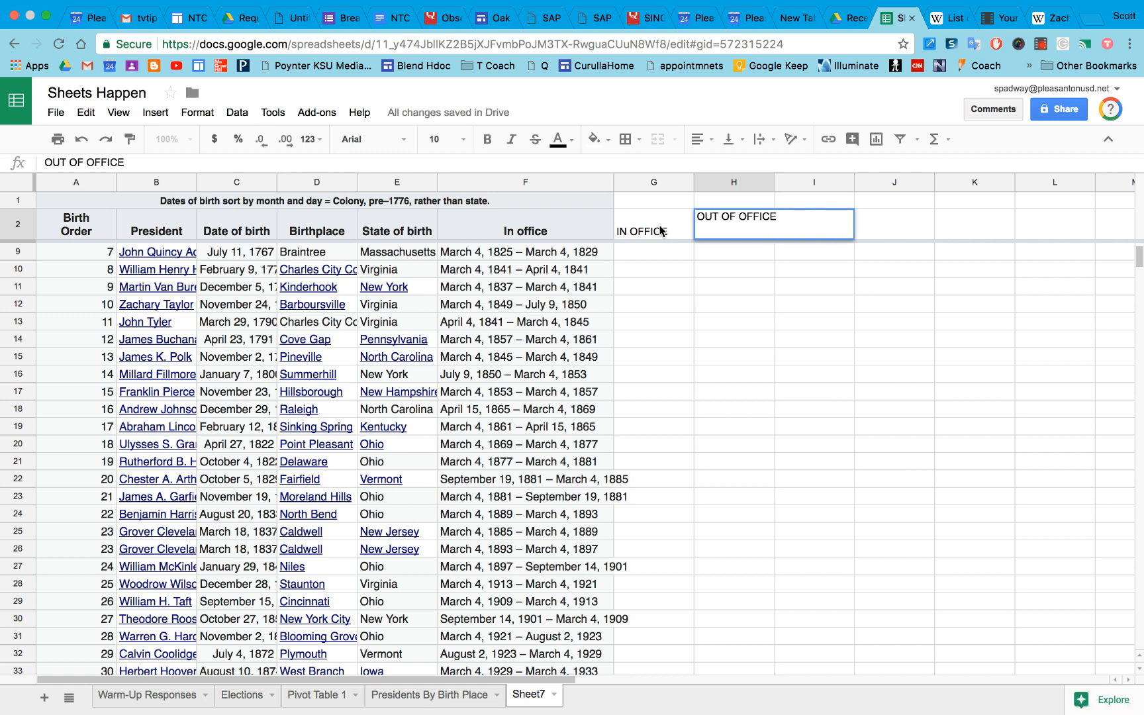
key("Return")
Split the John Quincy Adams term range into G9 and H9 with =SPLIT(F9,"–",True), using the dash from F9 as delimiter
left_click(530, 258)
double_click(526, 257)
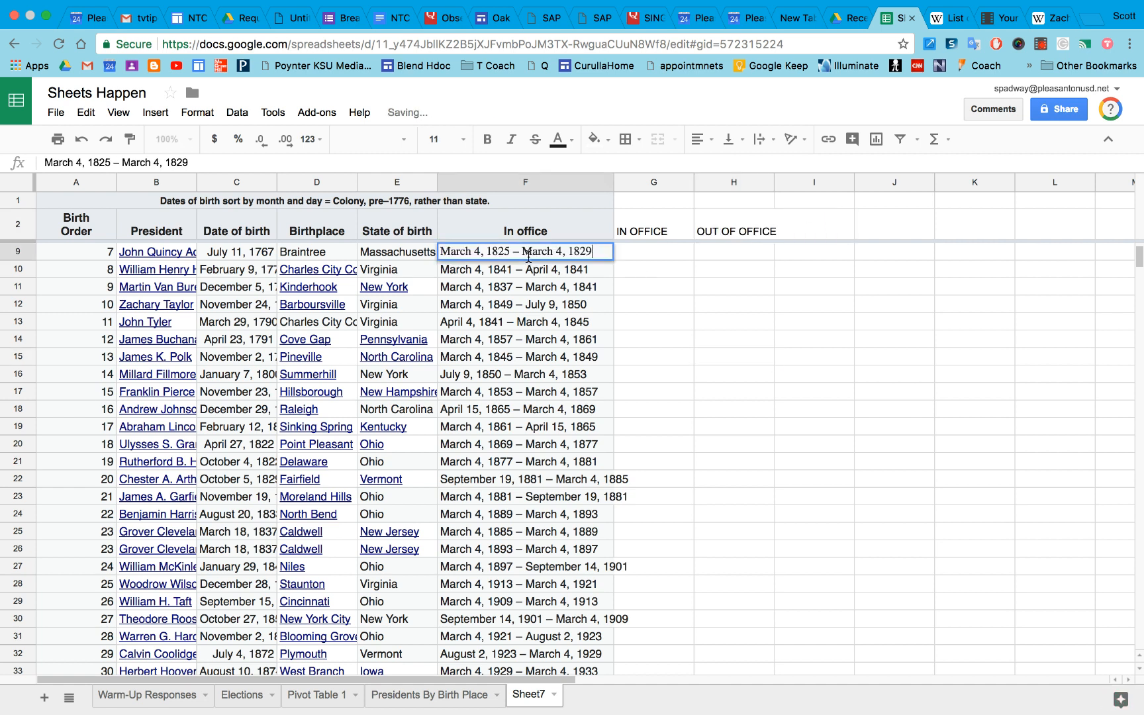
double_click(517, 252)
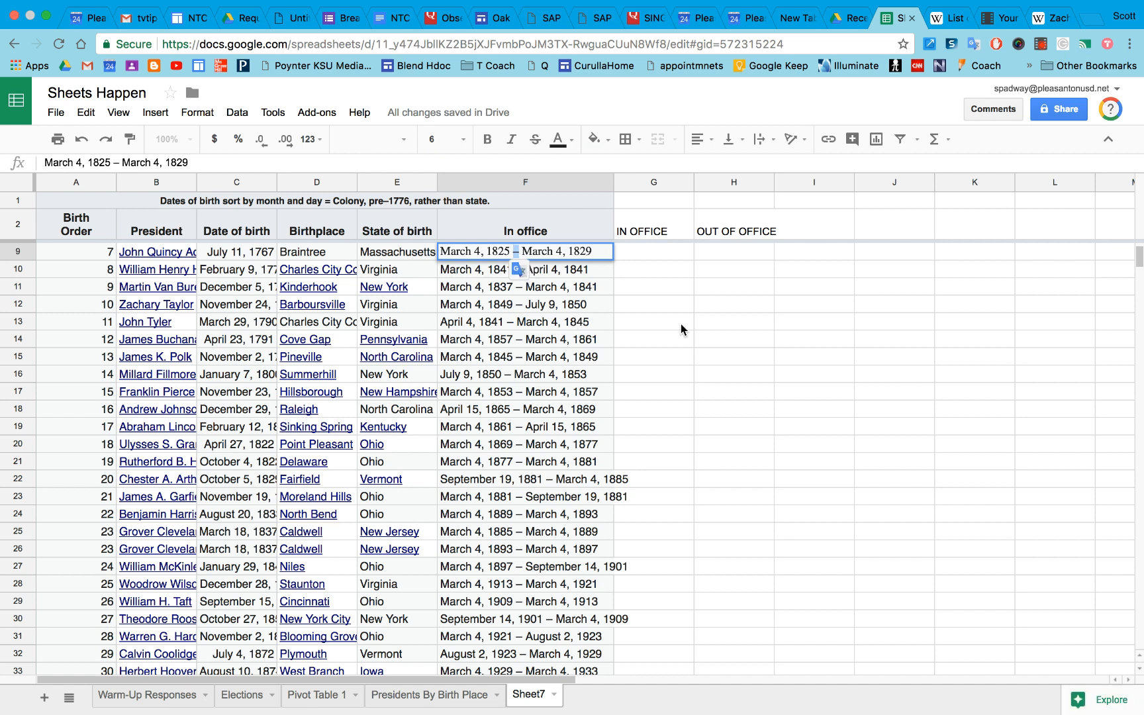
left_click(649, 257)
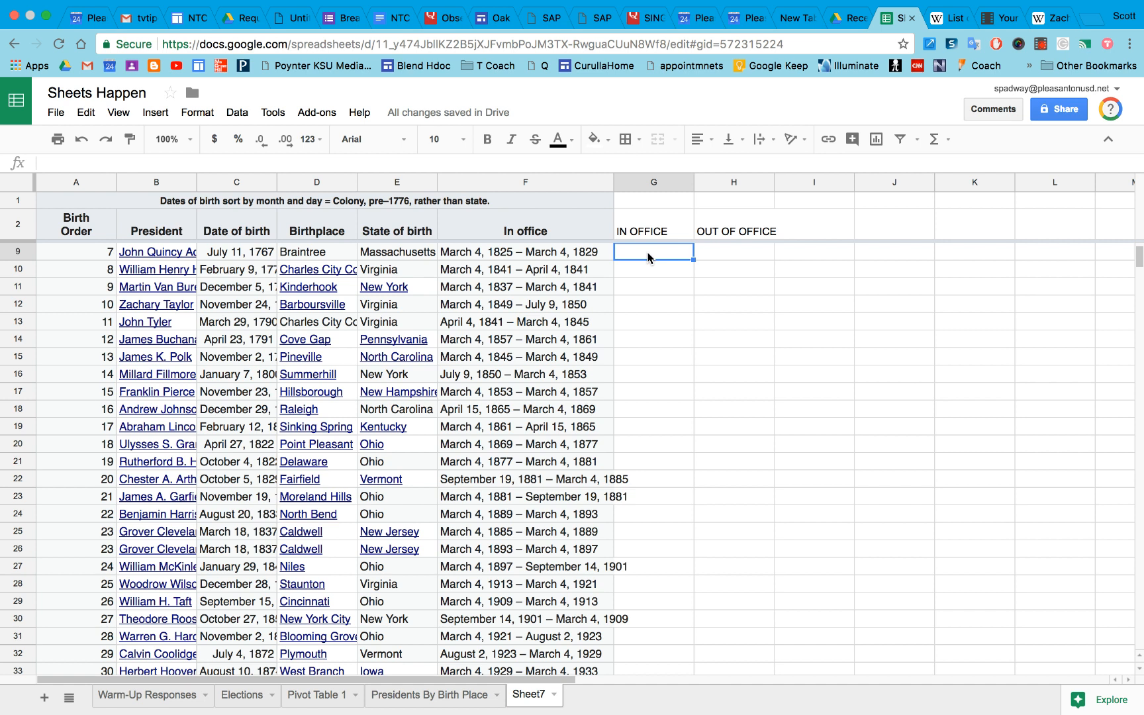
type("=spl")
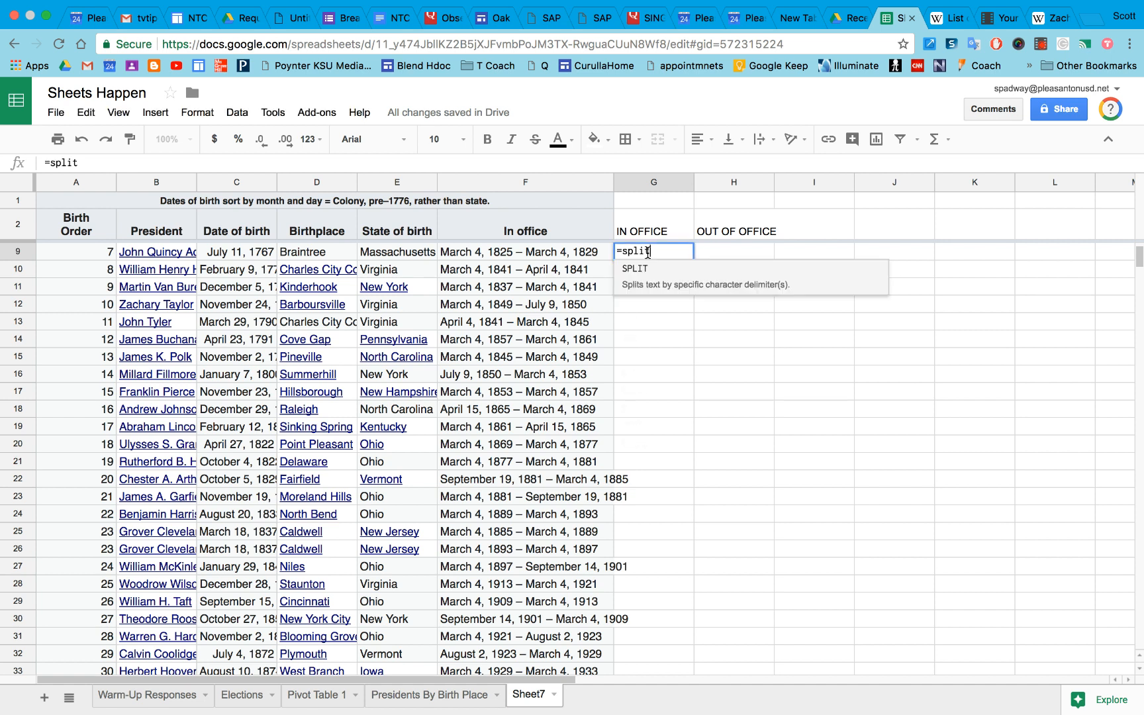
type("it")
left_click(665, 271)
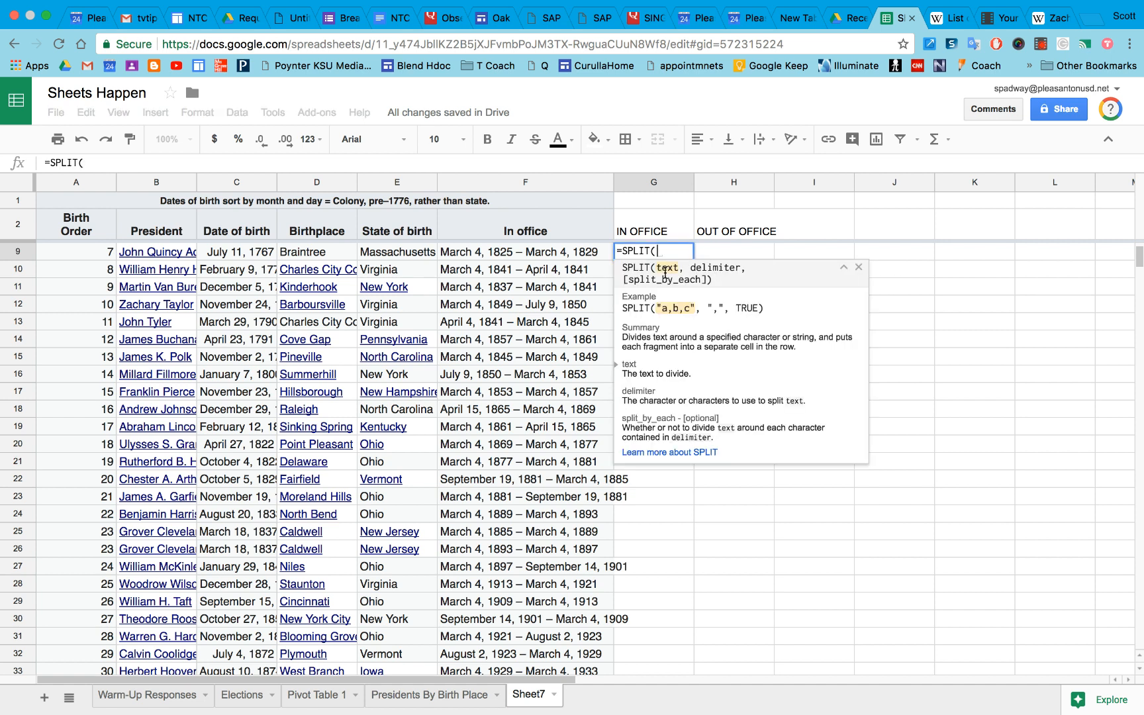
left_click(518, 255)
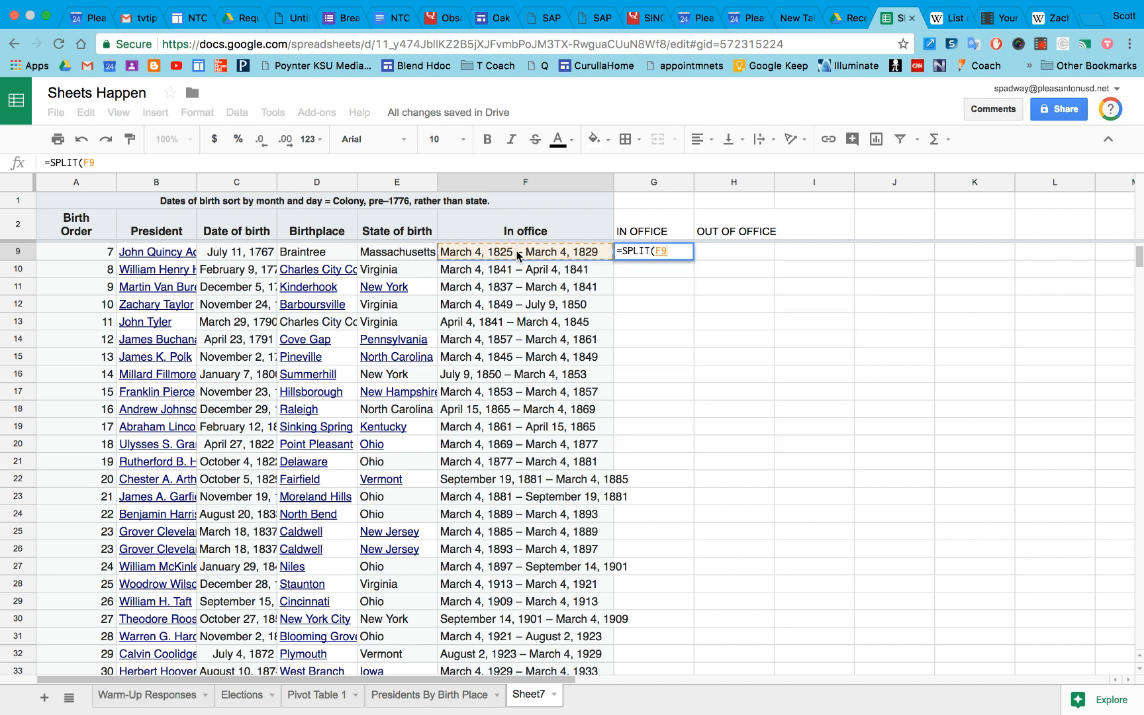
type(",\"-")
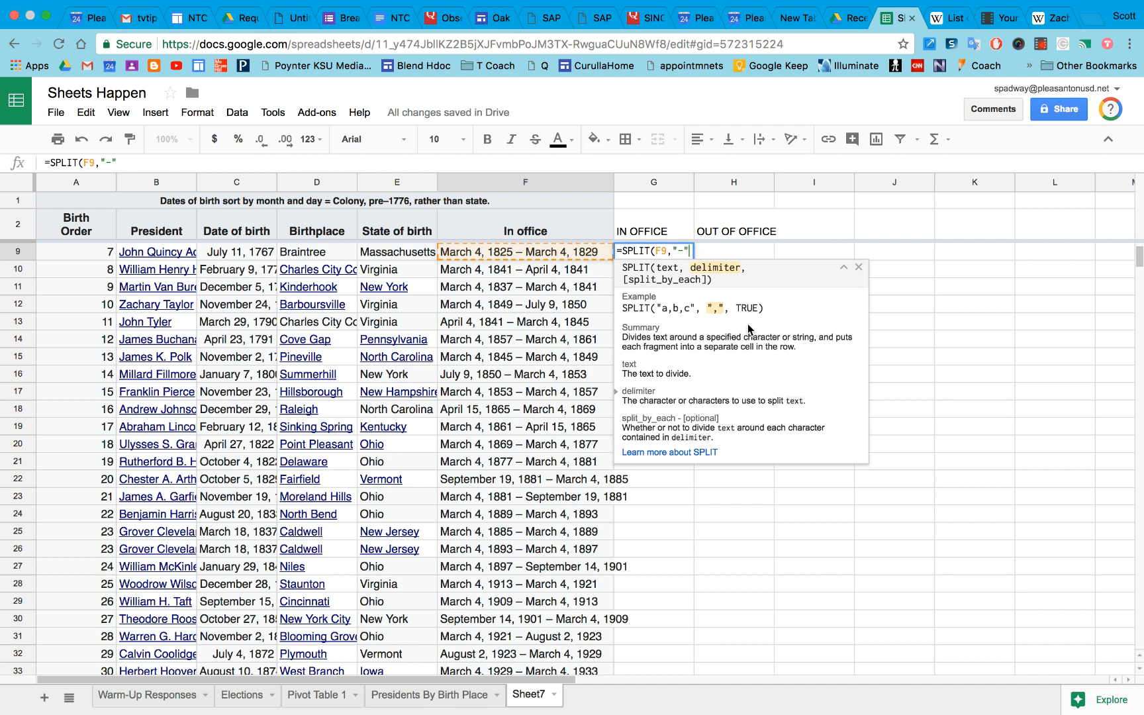
type(",True)")
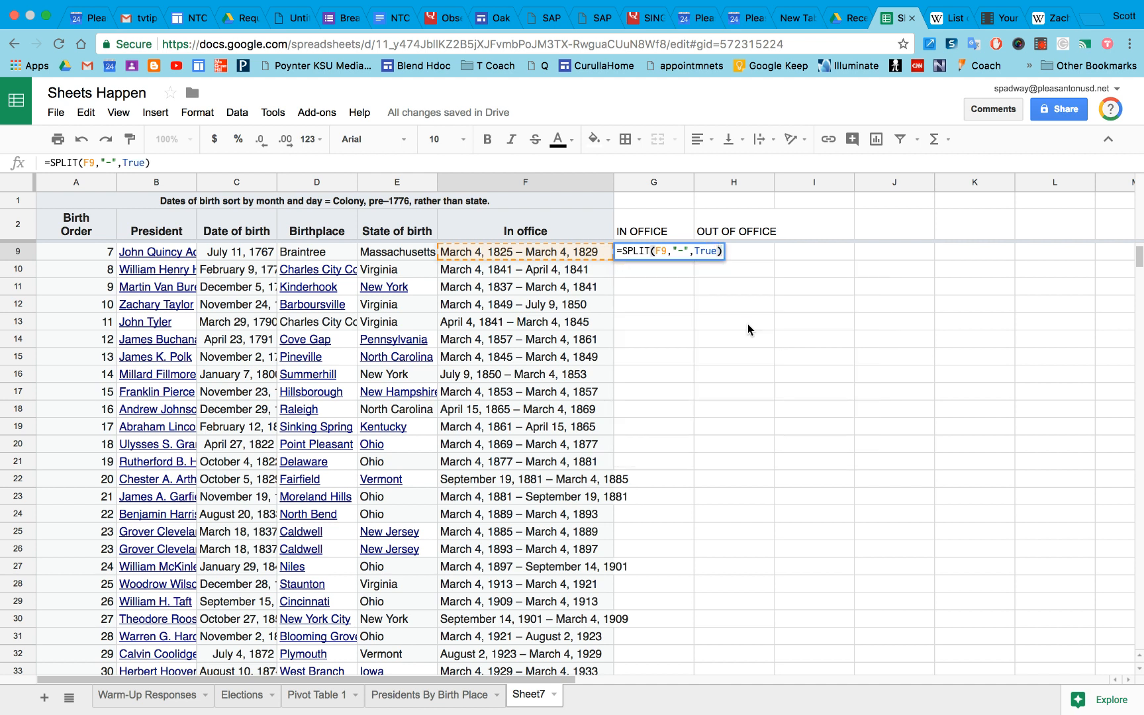
key("Return")
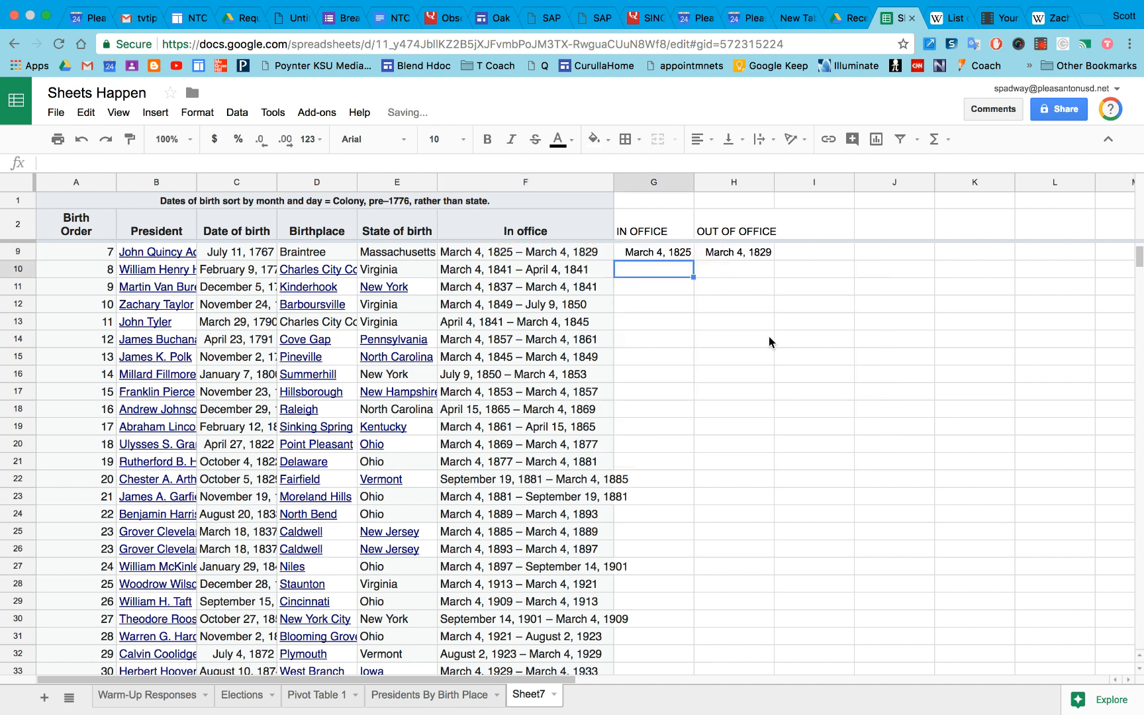
Check the split dates in G9 and H9, and fill the SPLIT formula from G9 up to G3
left_click(673, 258)
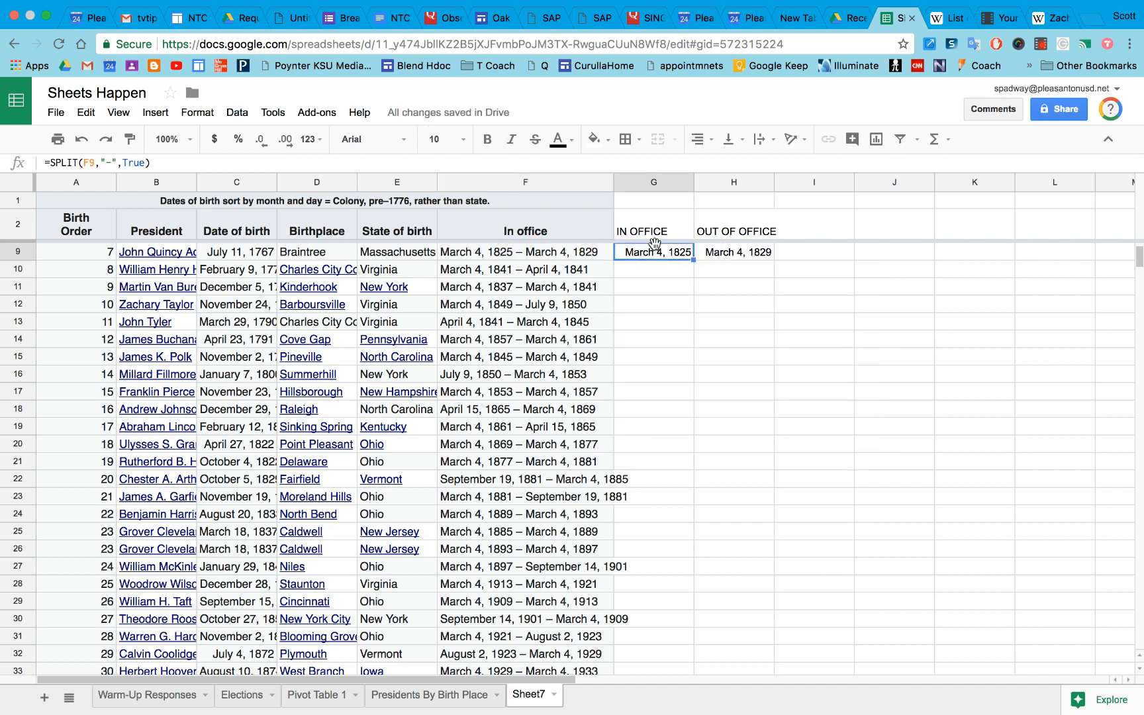
left_click(715, 255)
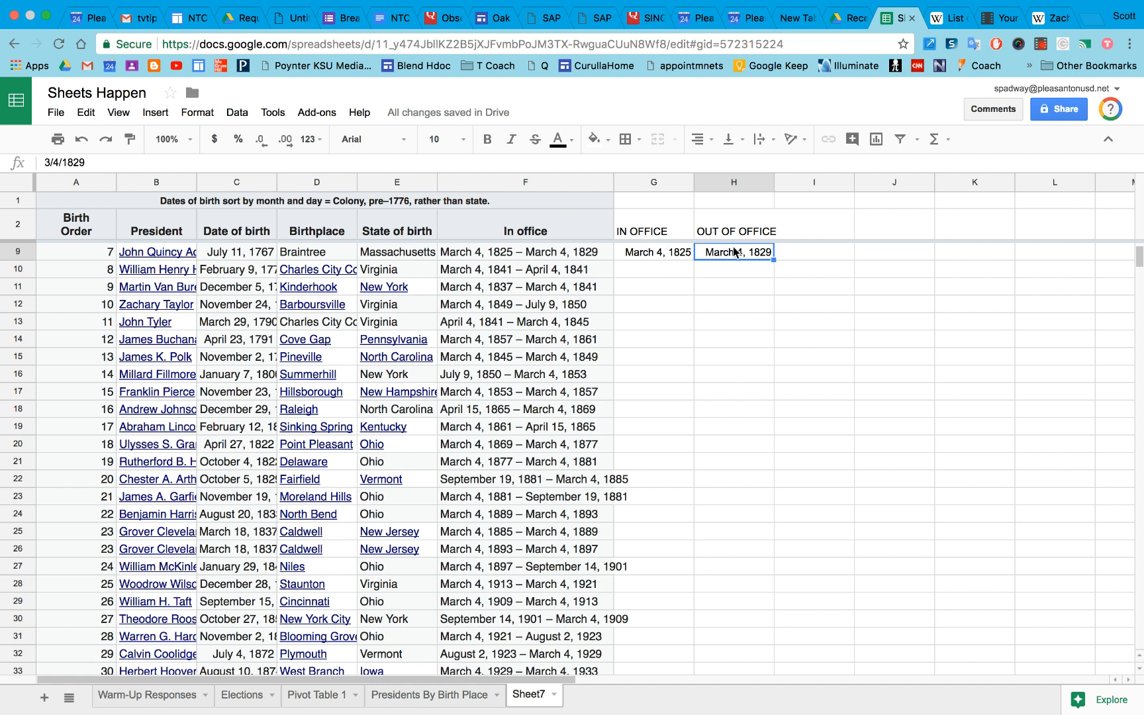
left_click(662, 251)
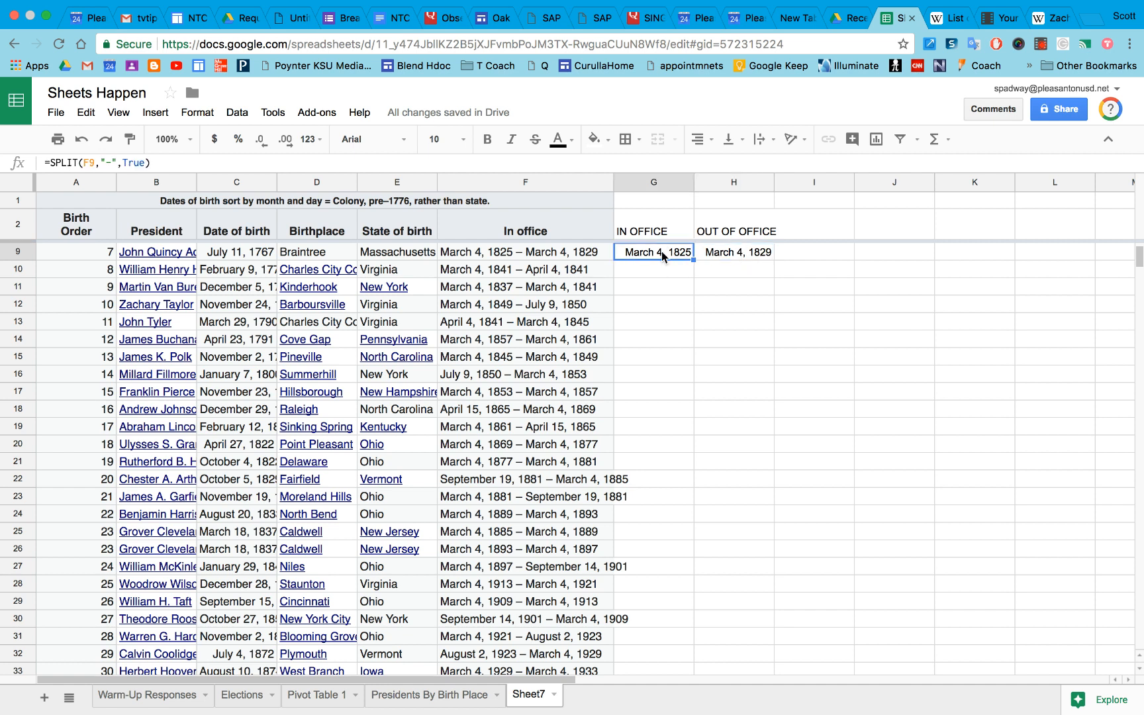
left_click(708, 251)
scroll(712, 248, "up", 3)
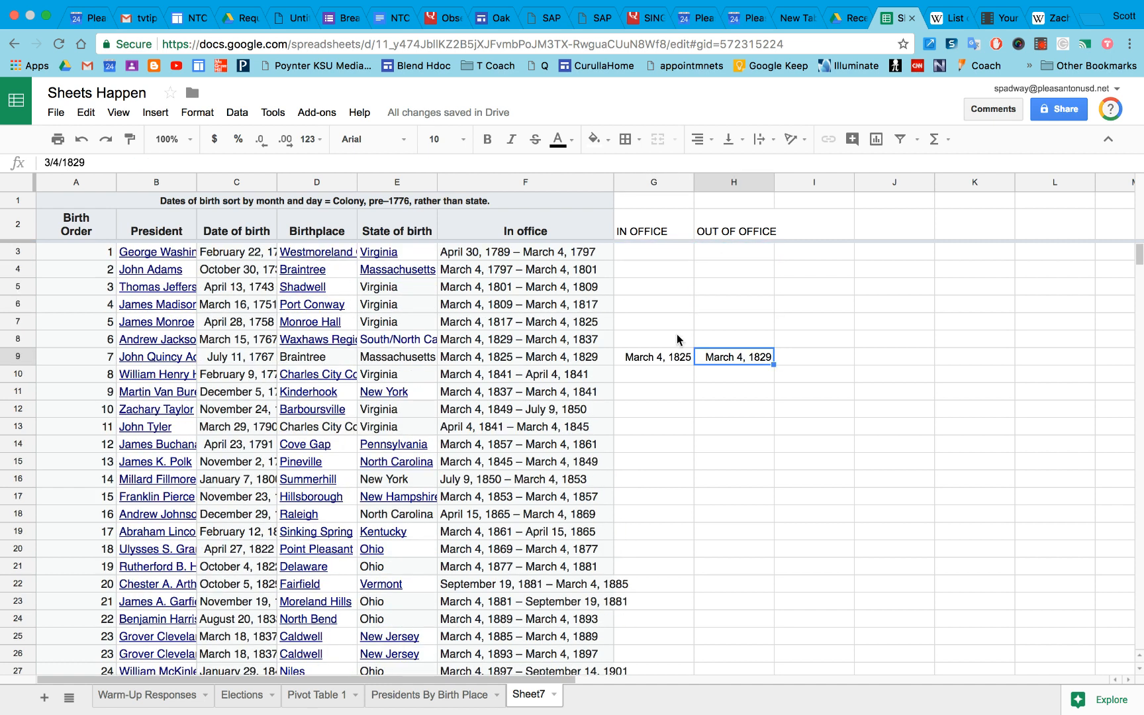
left_click(685, 362)
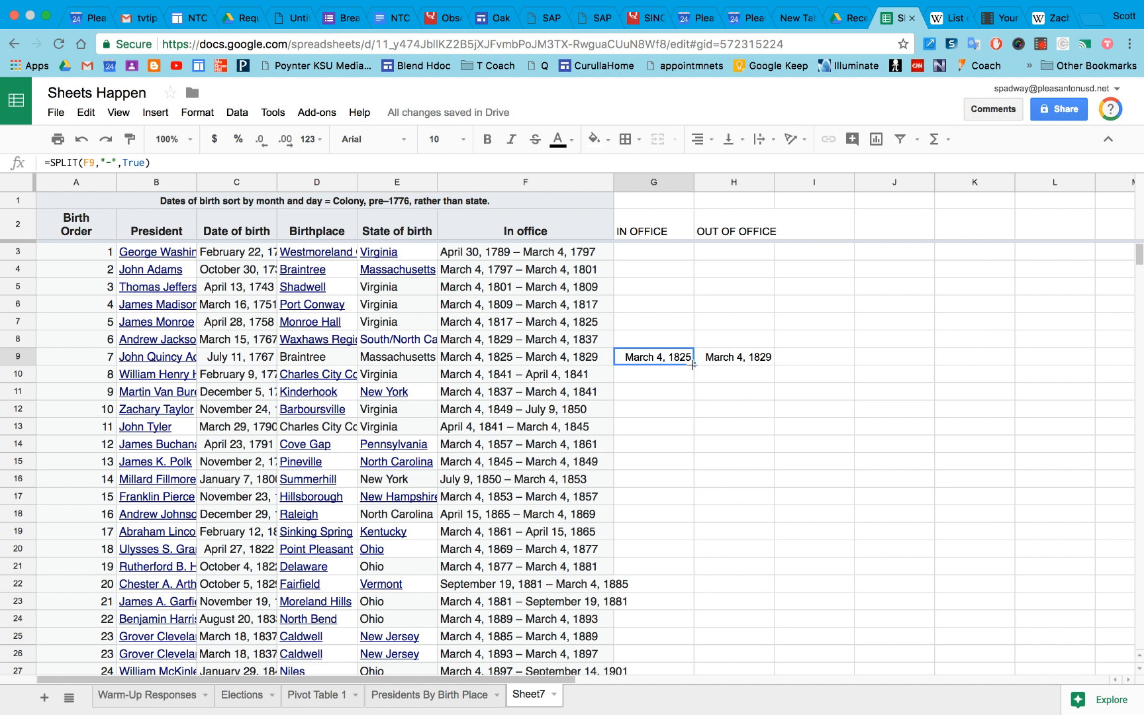
left_click_drag(692, 364, 685, 247)
left_click(692, 364)
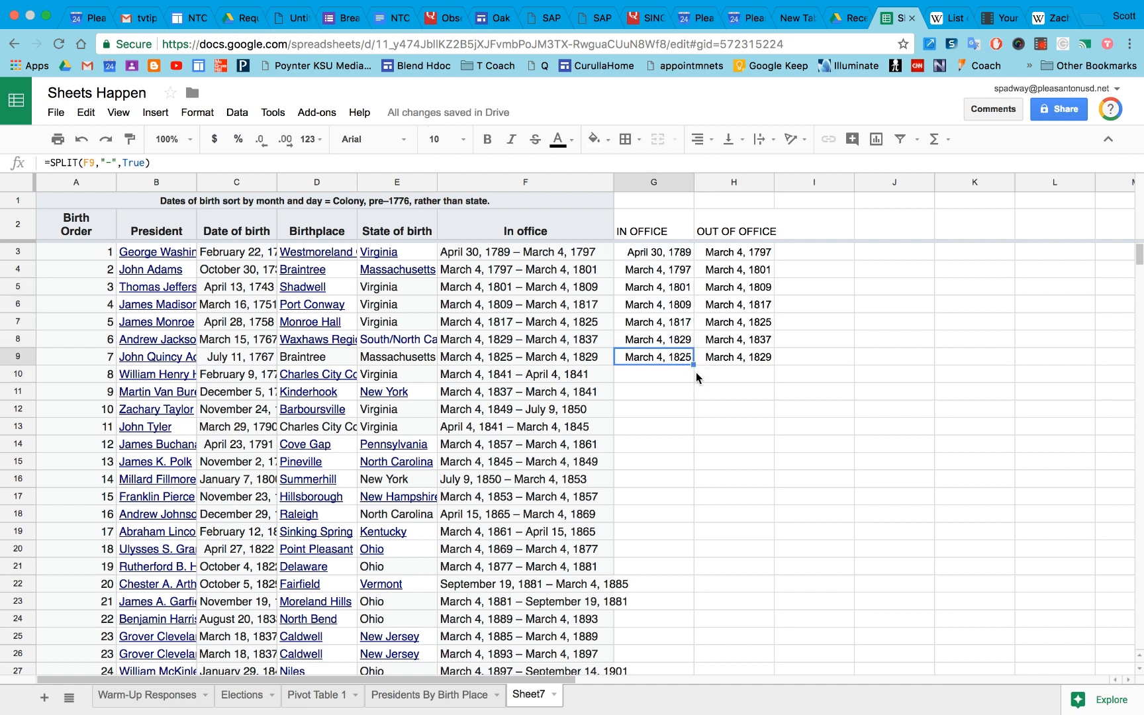
Fill the SPLIT formula from G9 down to G47, the last president's row
left_click_drag(691, 363, 280, 456)
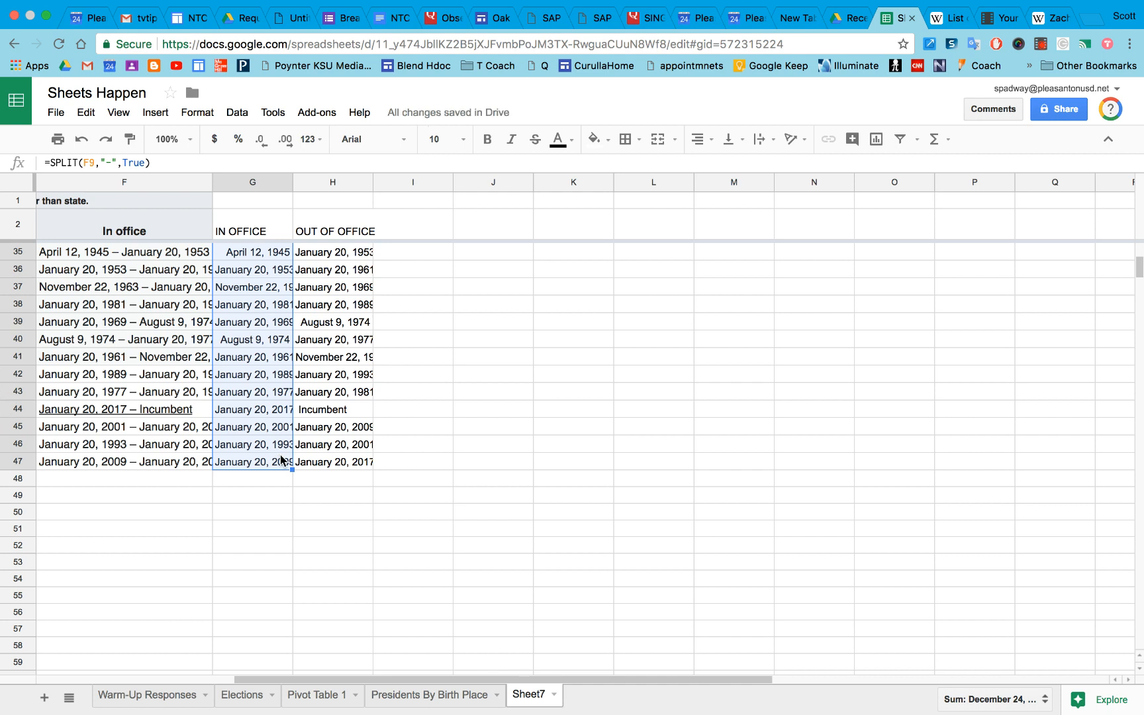
left_click(225, 544)
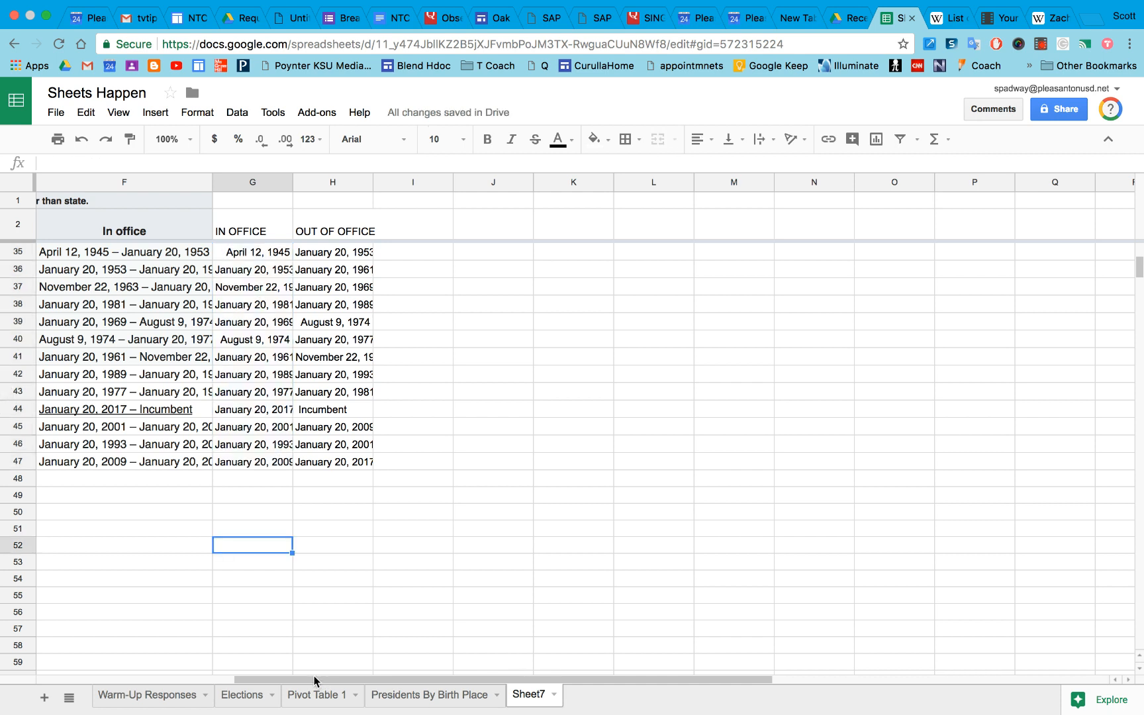
left_click_drag(314, 679, 79, 659)
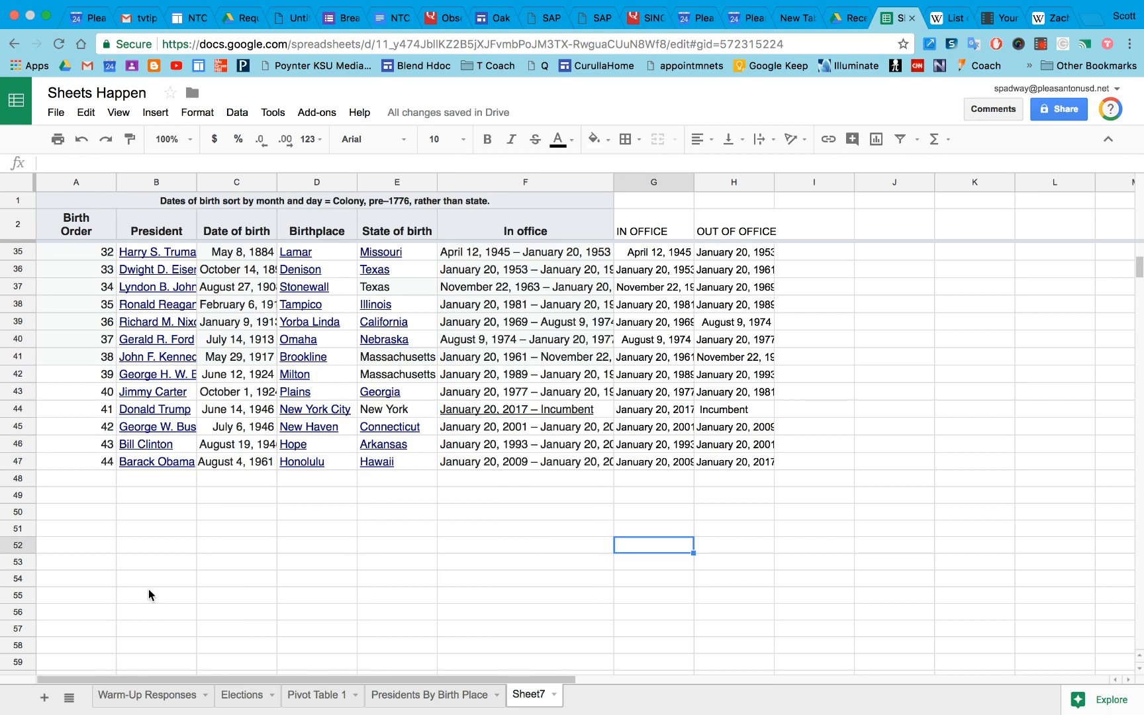
scroll(261, 534, "up", 10)
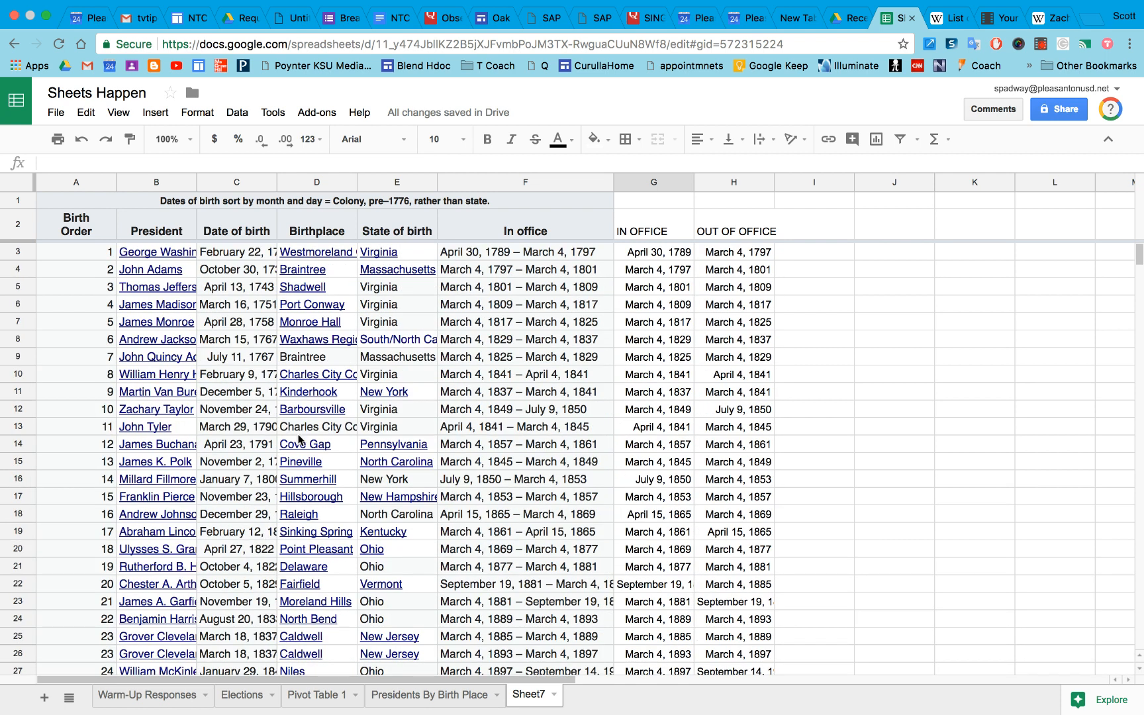
Sort the sheet A → Z by the IN OFFICE column and check the resulting order of presidents
left_click(685, 186)
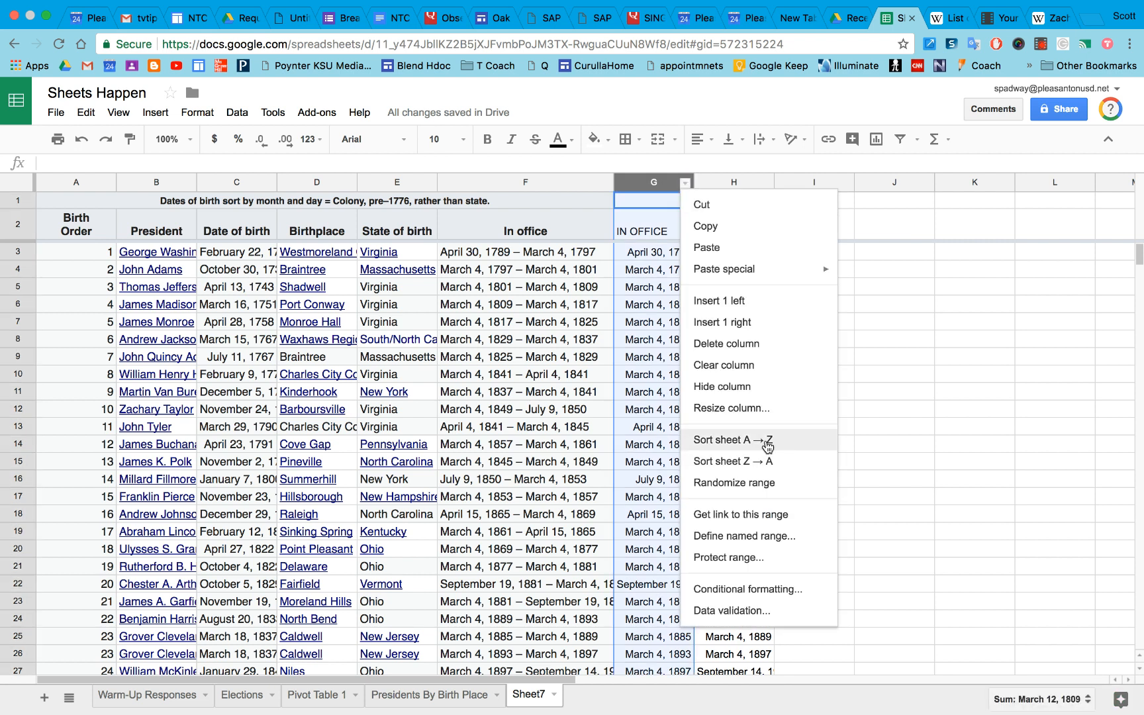
left_click(767, 446)
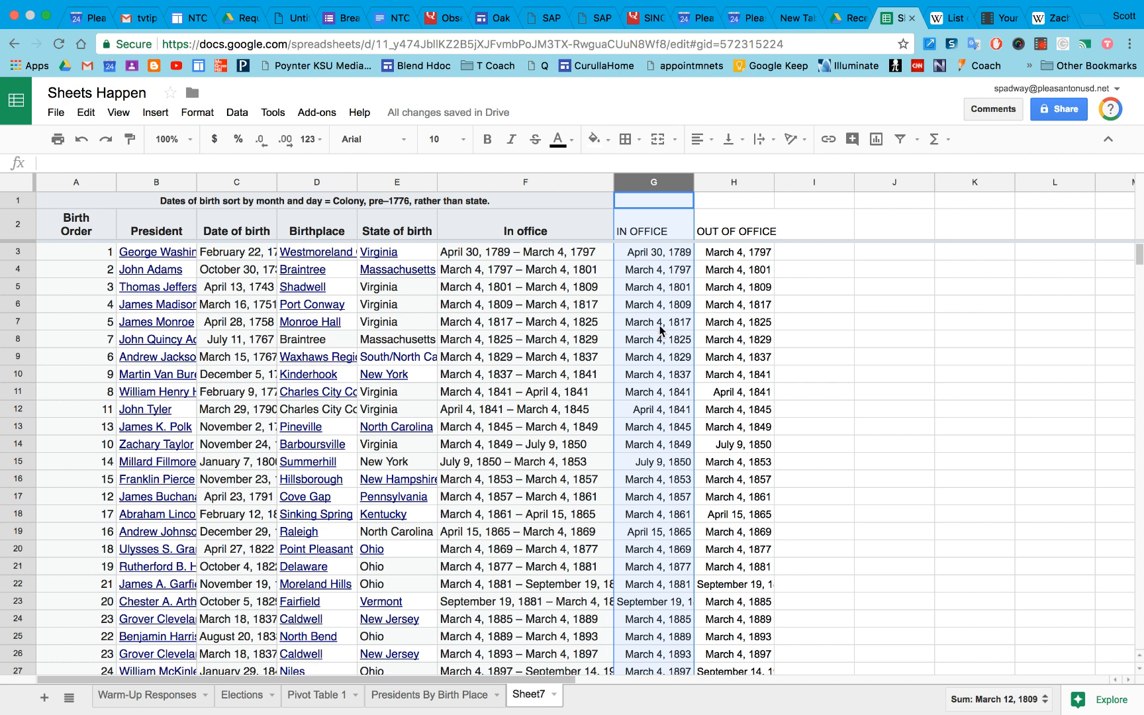
scroll(660, 329, "down", 10)
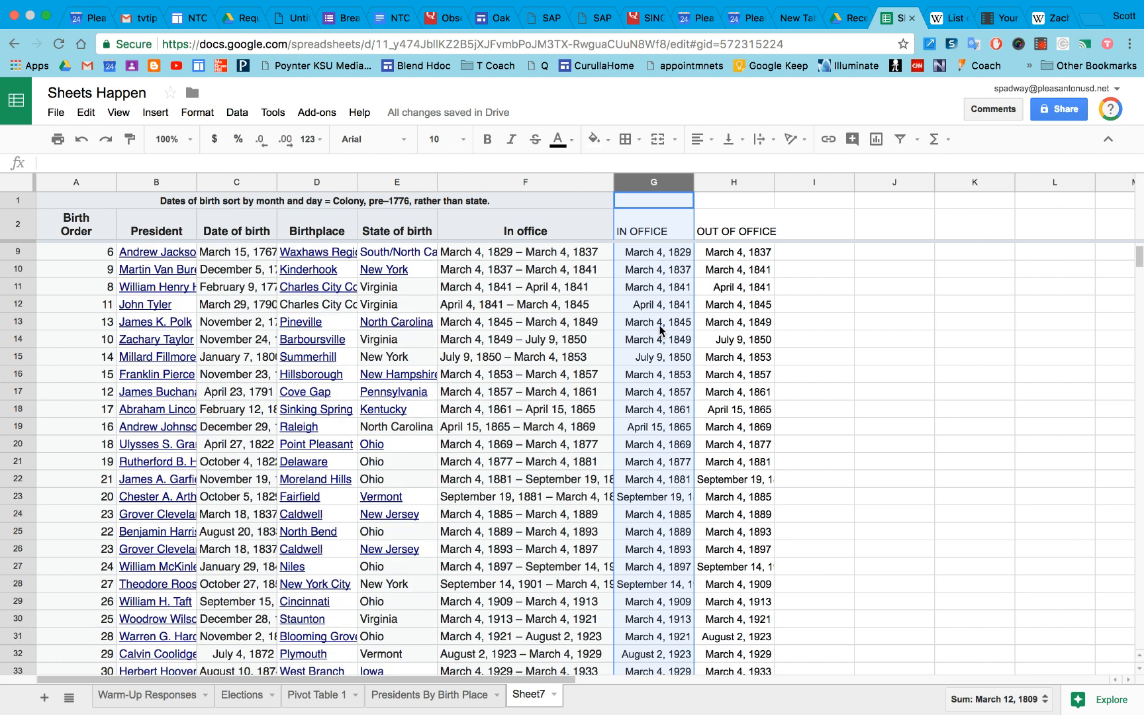
scroll(661, 329, "down", 3)
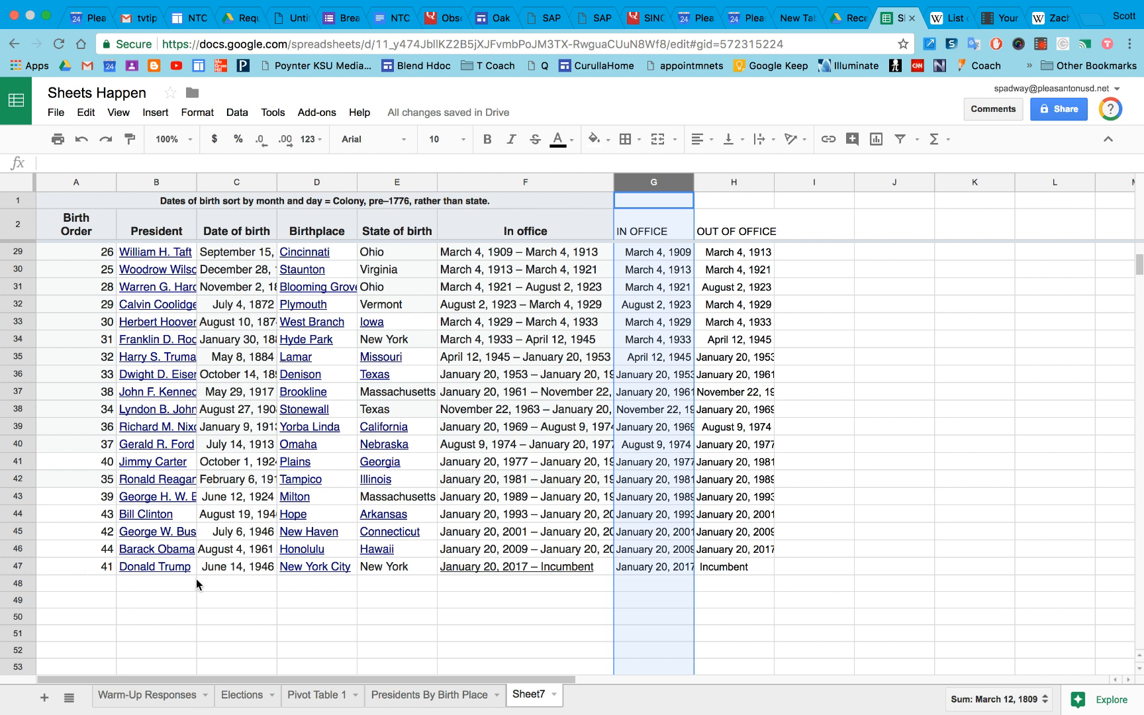
Insert a column to the right of Birth Order and give it the heading Order of Presidency in B2
left_click(106, 235)
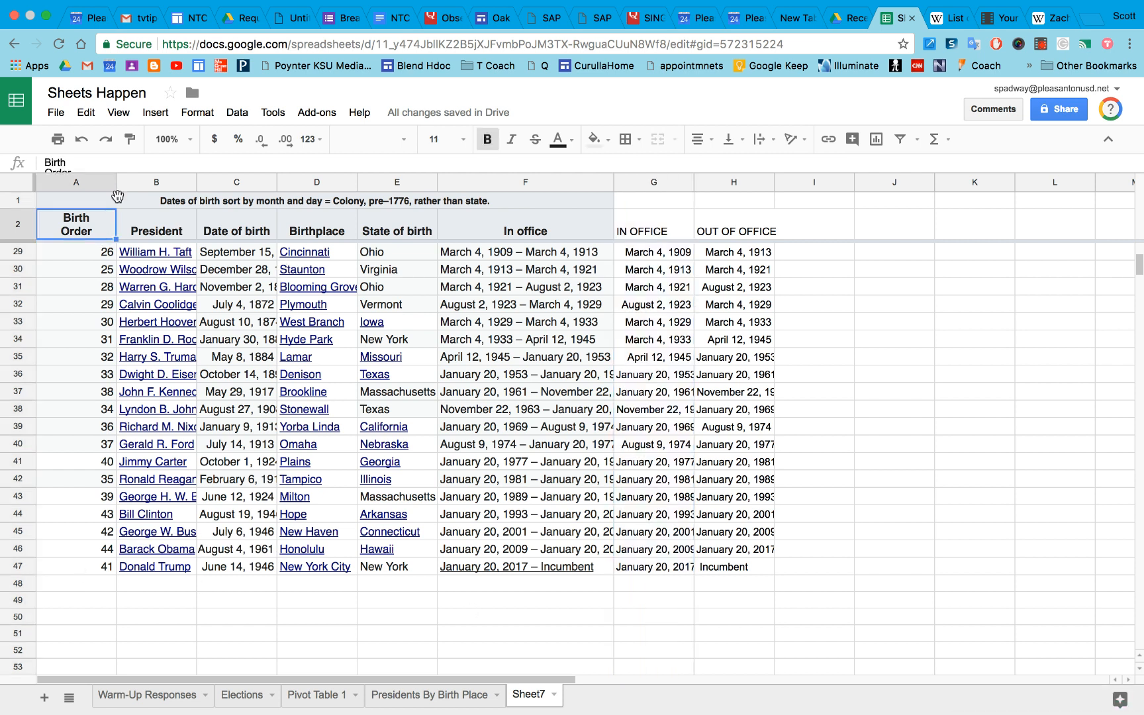
left_click(165, 114)
left_click(194, 216)
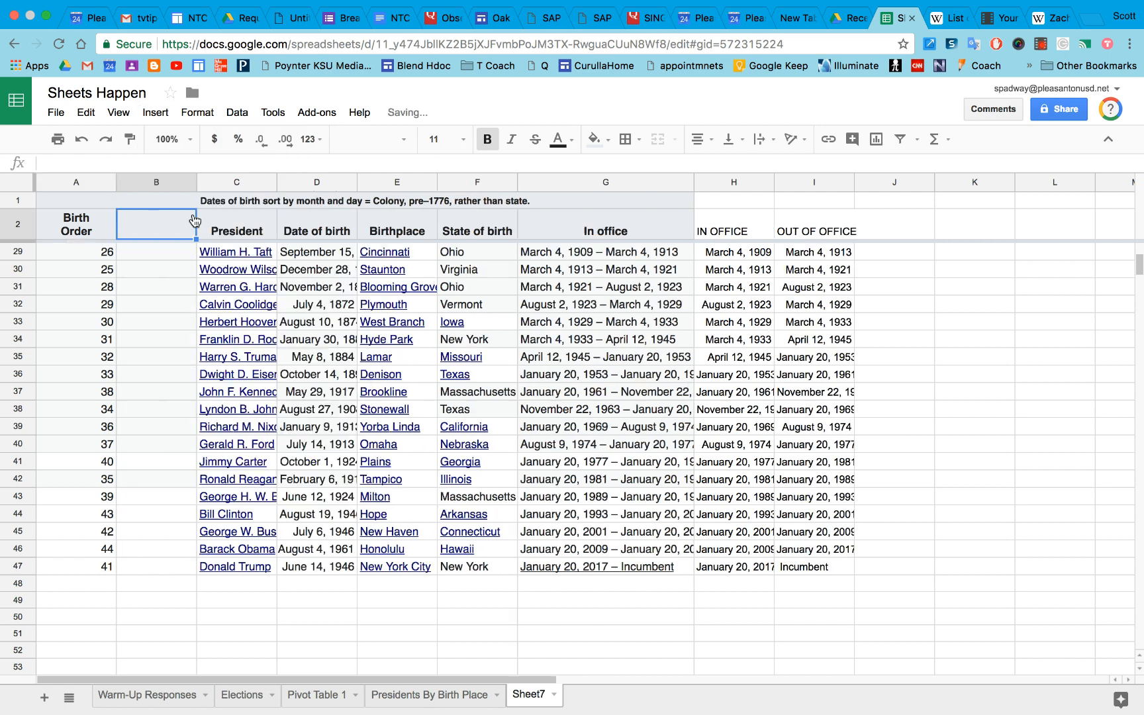
type("Orde")
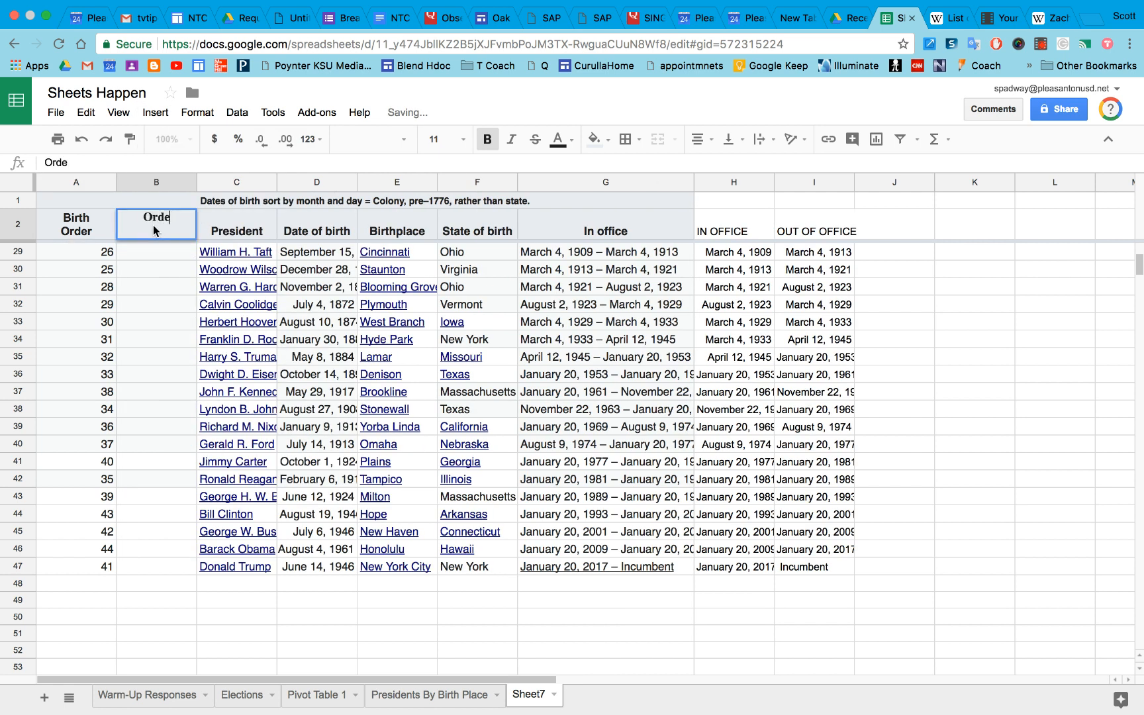
type("r of Presi")
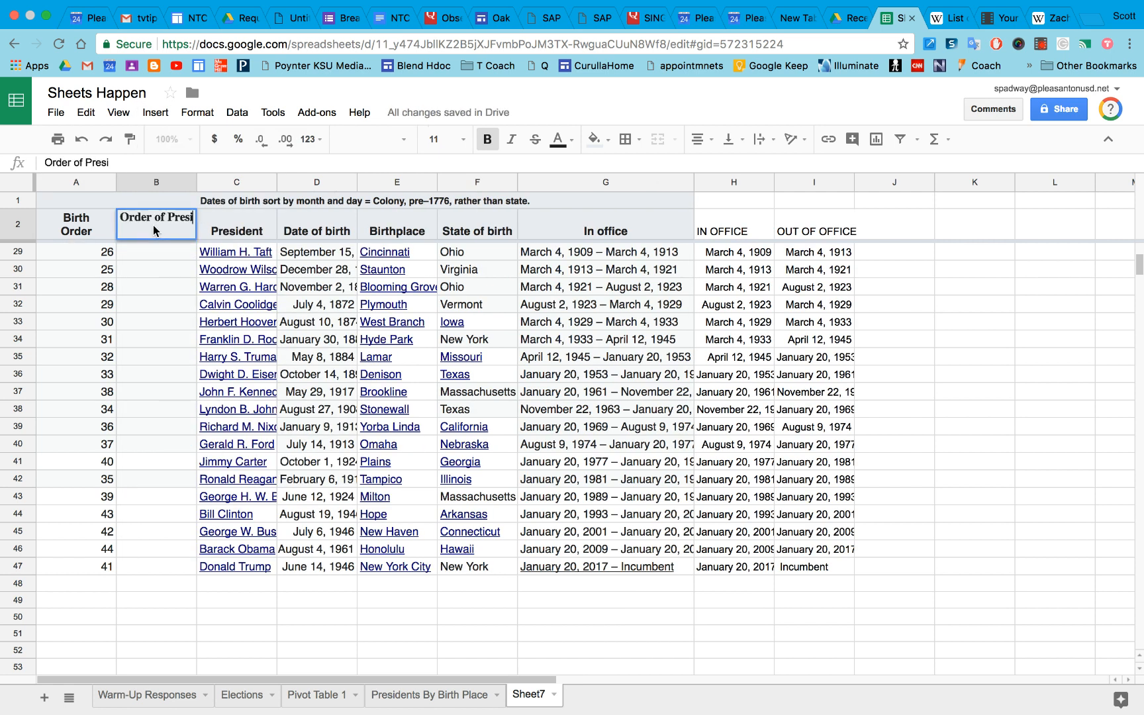
type("dency")
left_click(161, 306)
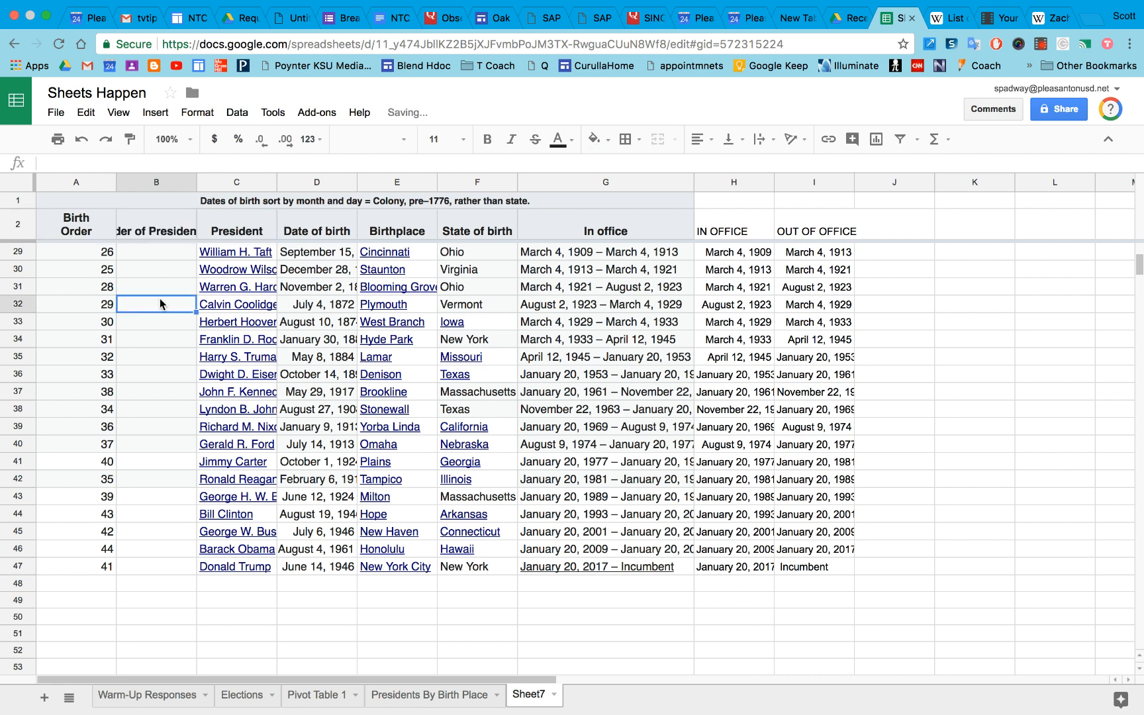
double_click(179, 226)
left_click(153, 217)
key("Return")
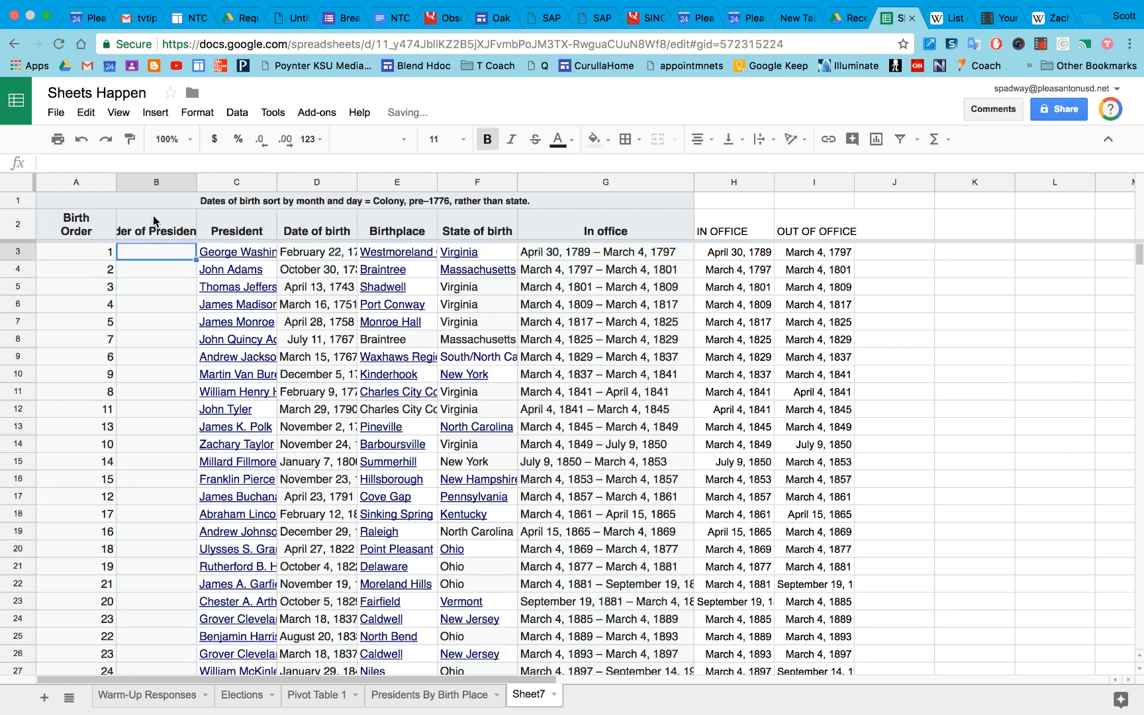
left_click(151, 230)
double_click(151, 230)
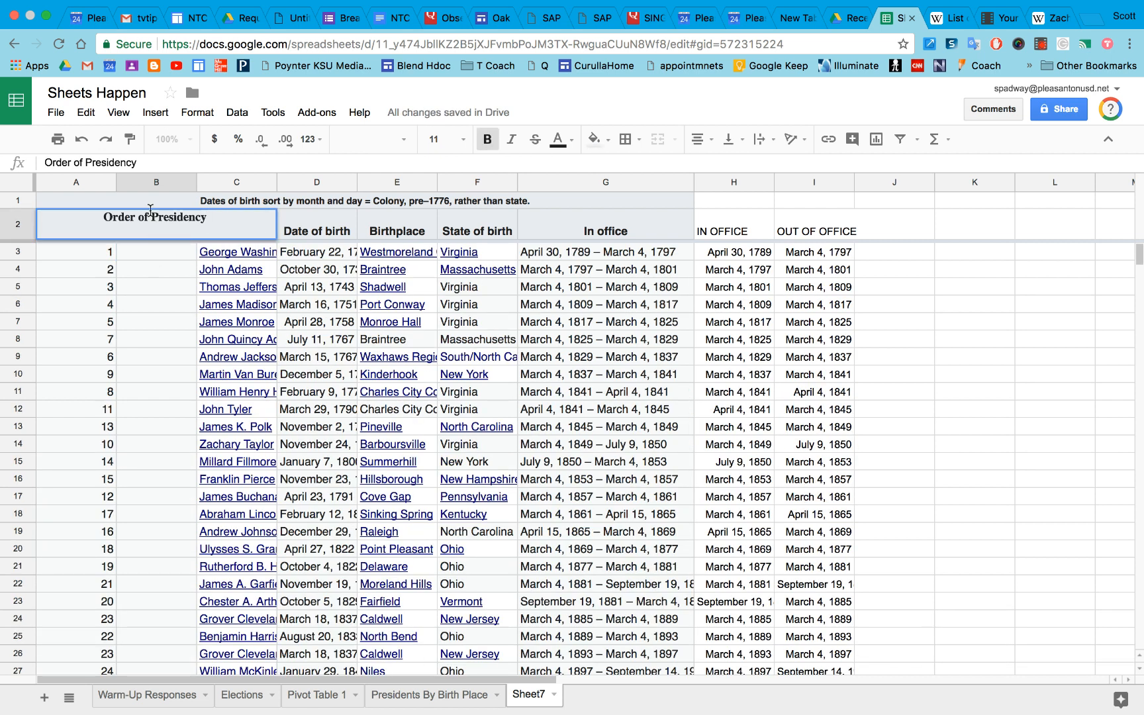
left_click(173, 272)
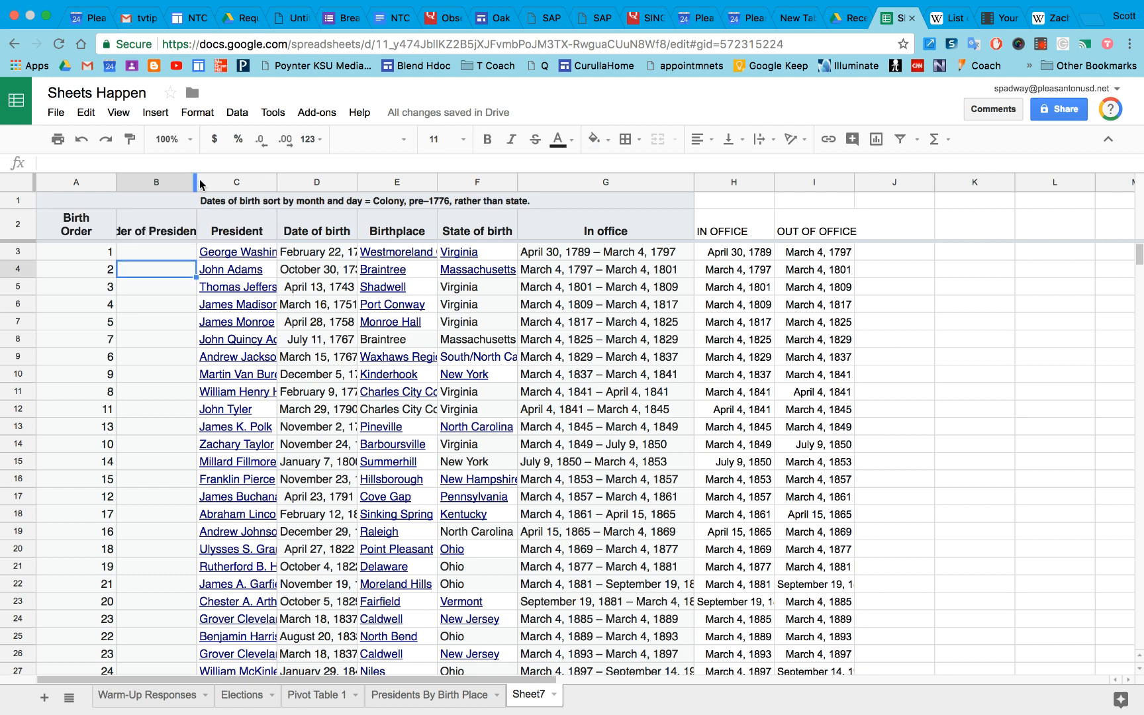
Widen column B to fit its full Order of Presidency heading
left_click(192, 182)
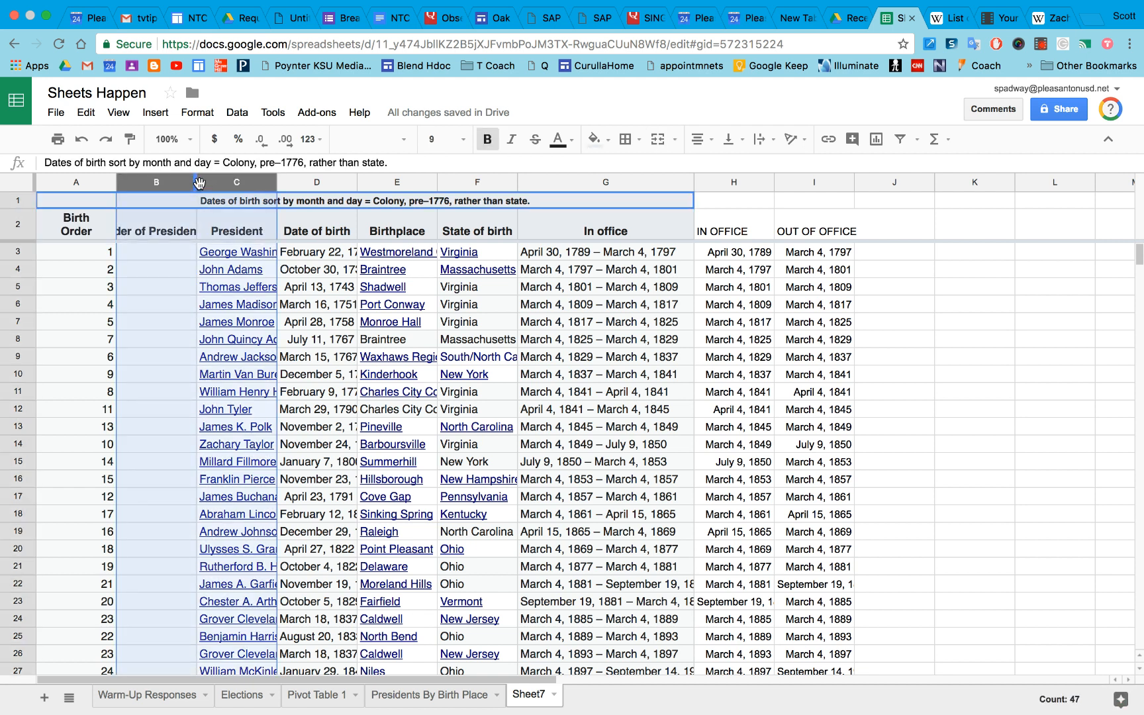
left_click(205, 356)
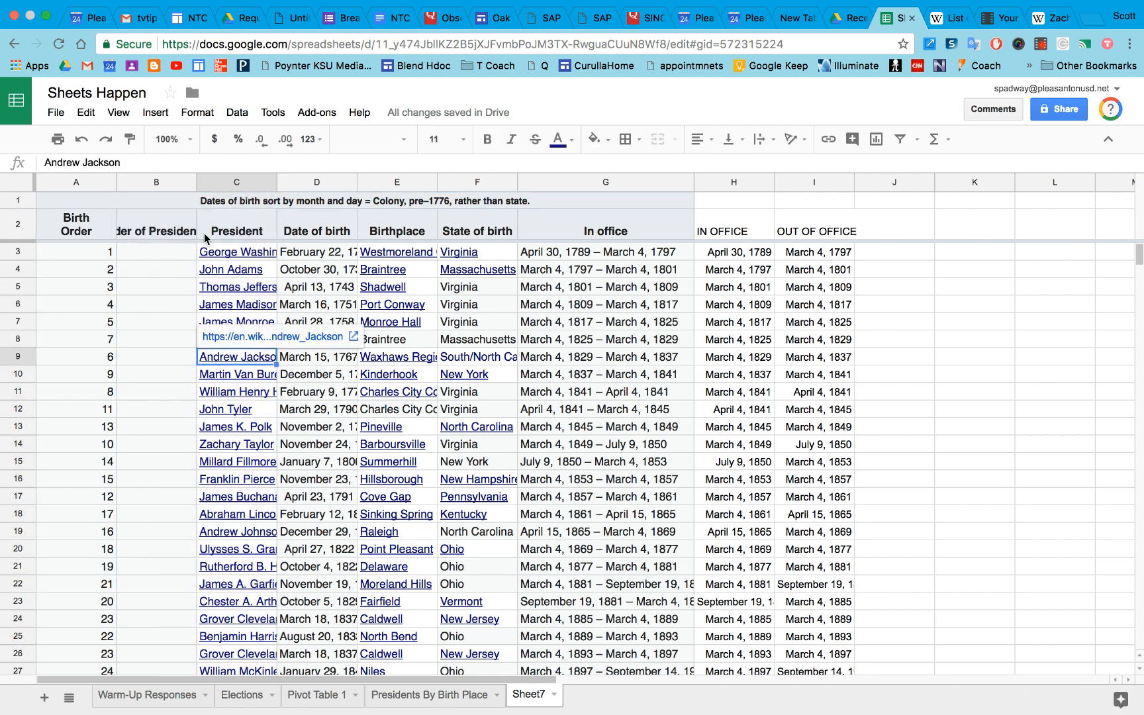
double_click(197, 182)
Start the Order of Presidency numbering with 1 in B3 and 2 in B4
left_click(181, 248)
type("1")
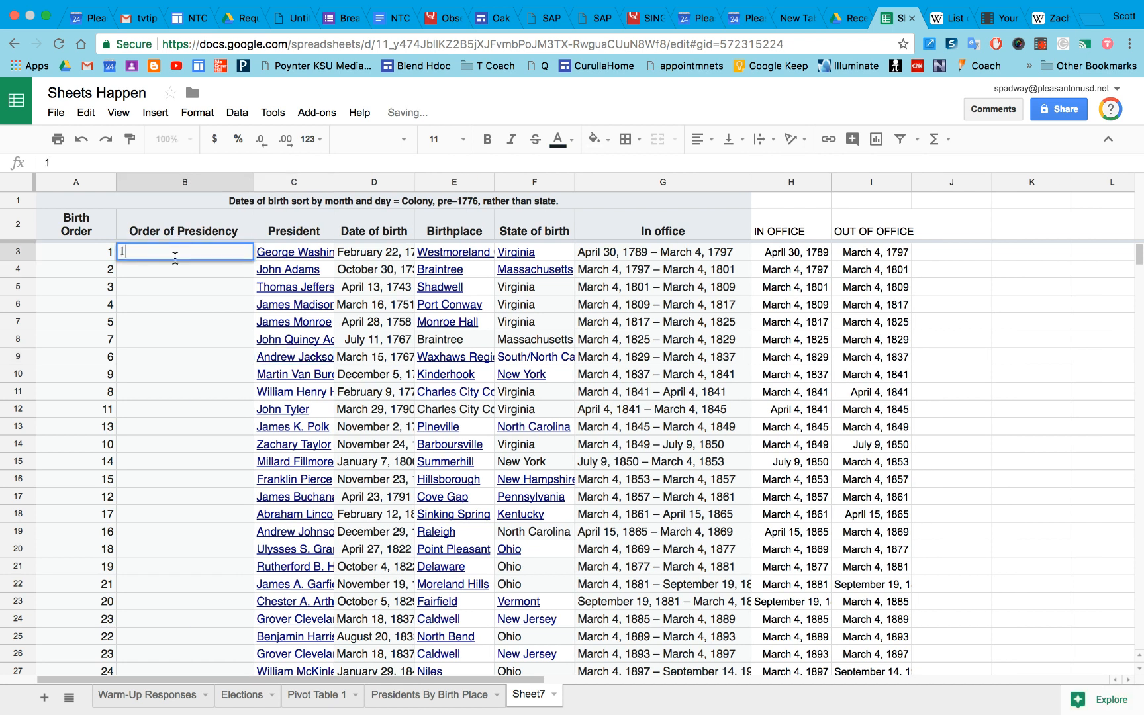
left_click(169, 274)
type("2")
left_click(218, 255)
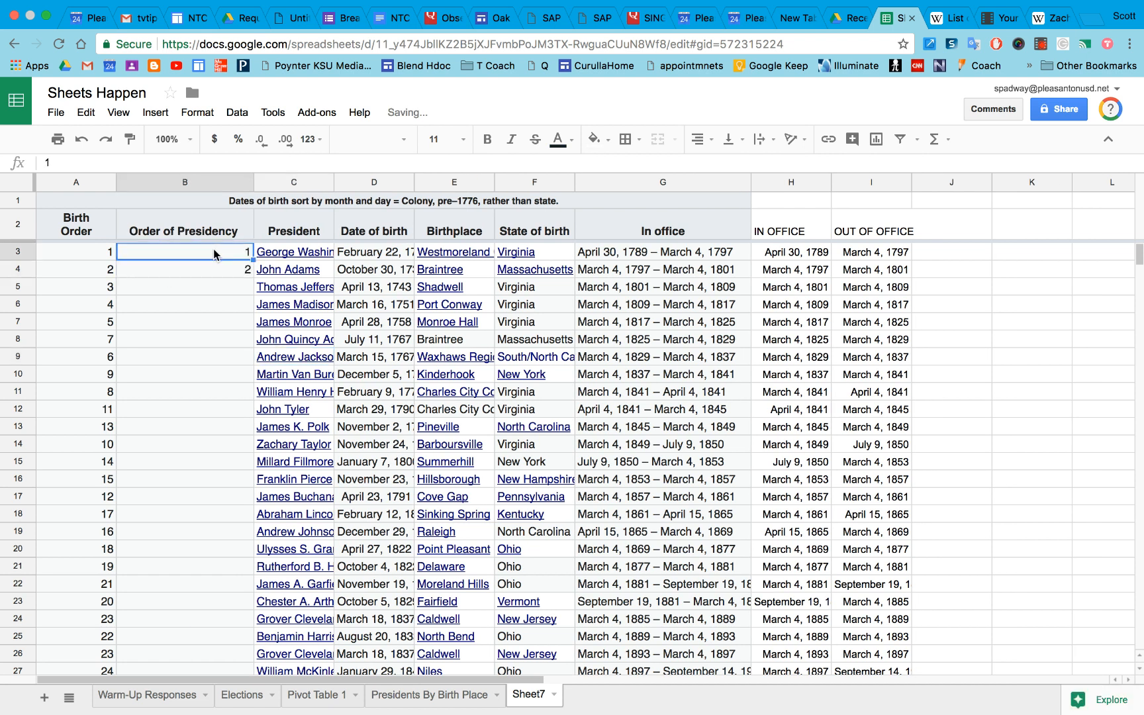
Extend the Order of Presidency numbering from B3:B4 down to the last president in row 47
left_click(218, 272, "shift")
left_click_drag(253, 277, 184, 547)
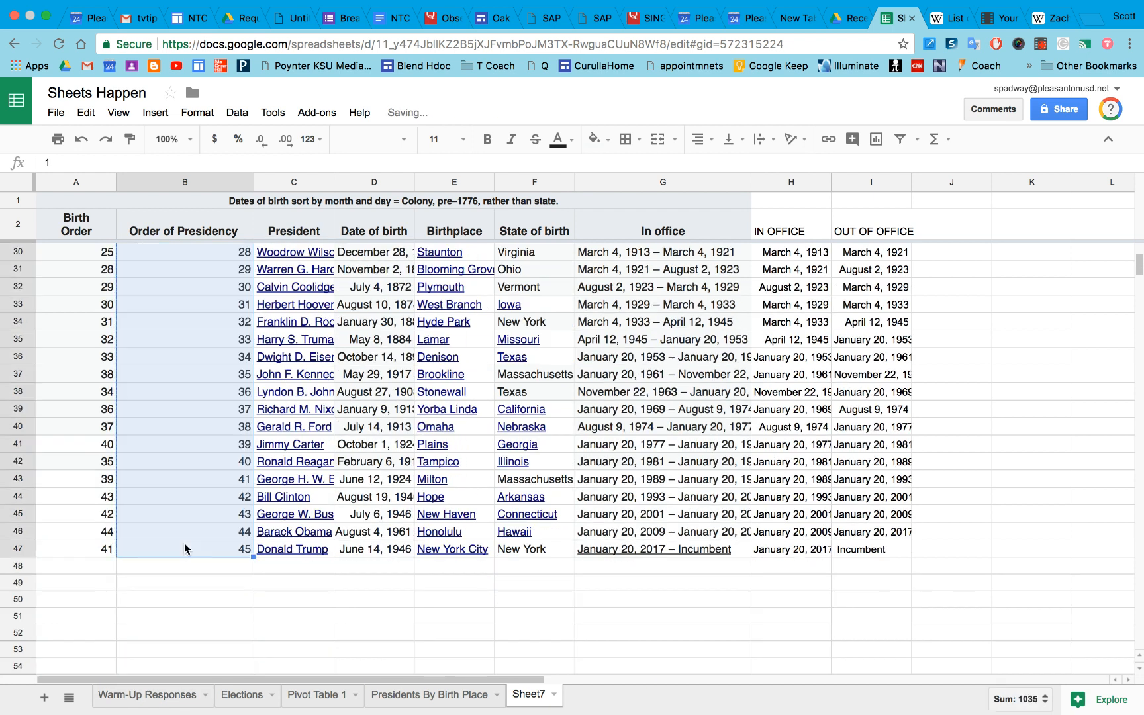
left_click(211, 588)
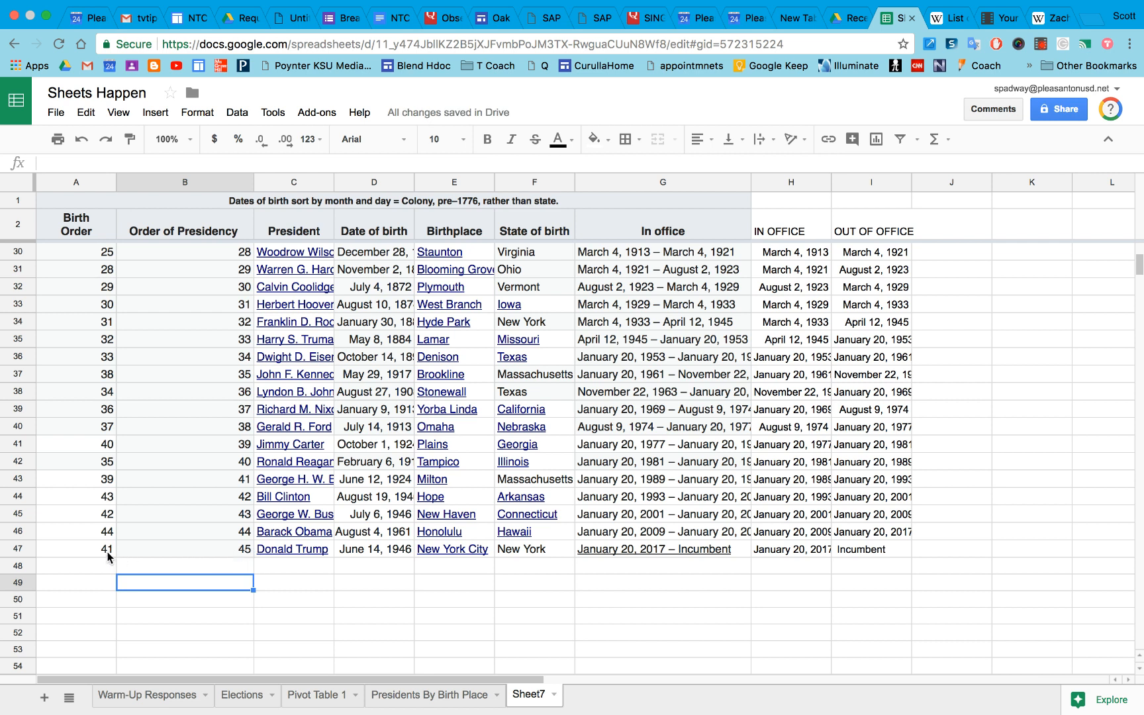
scroll(205, 386, "up", 1)
scroll(204, 384, "up", 8)
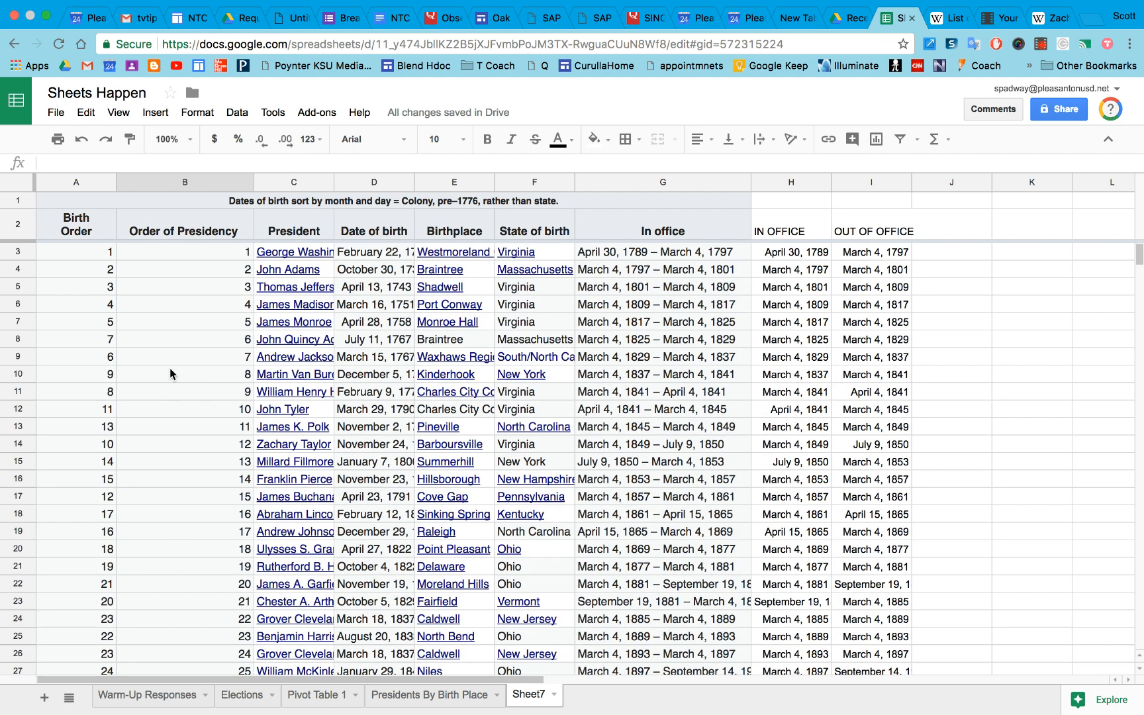
scroll(170, 368, "down", 1)
scroll(169, 369, "up", 1)
Calculate the first president's days in office in J3 with the formula =I3-H3
left_click(965, 261)
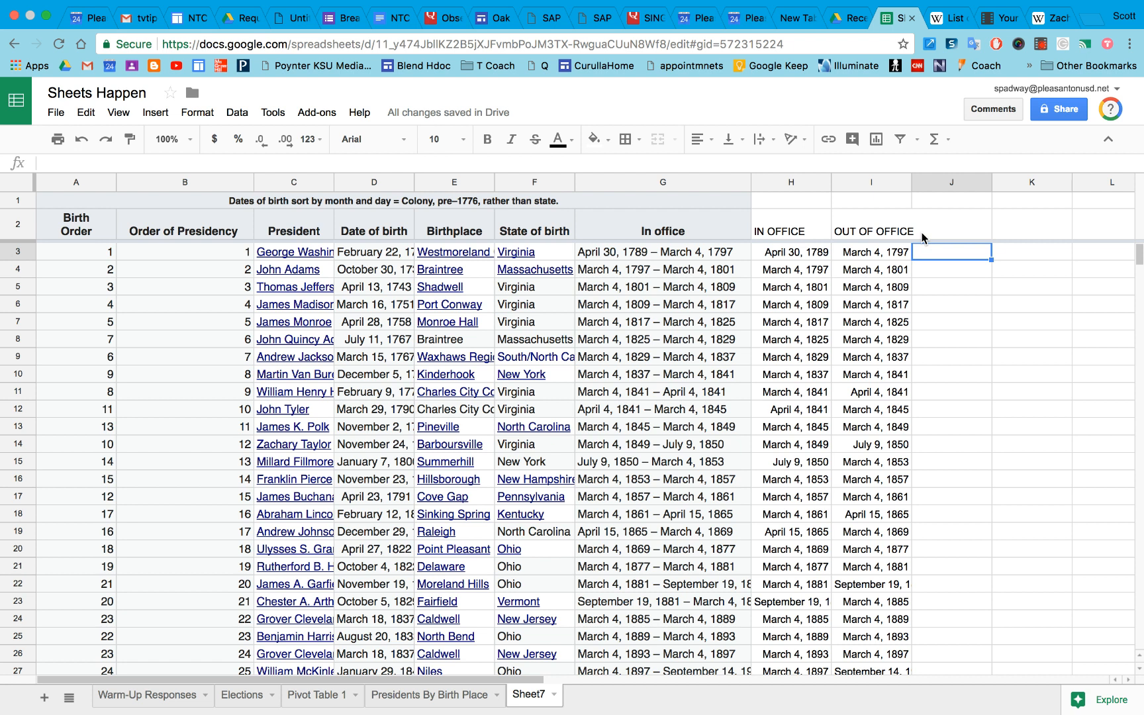
type("=")
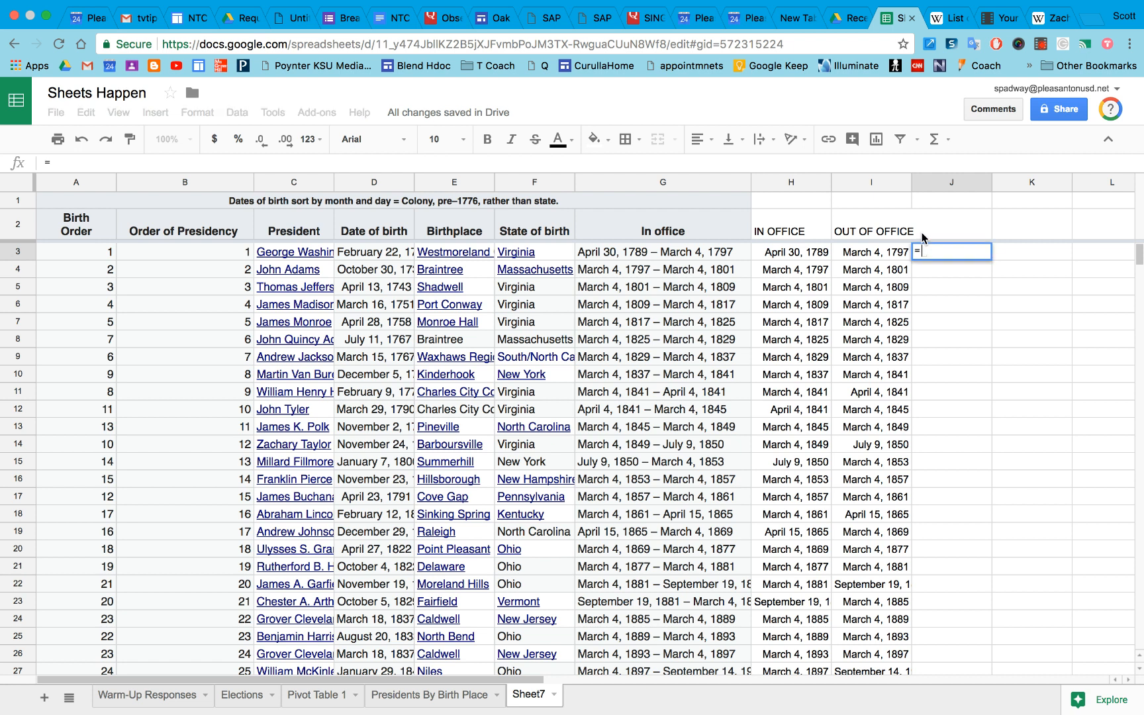
left_click(890, 261)
type("-")
left_click(814, 259)
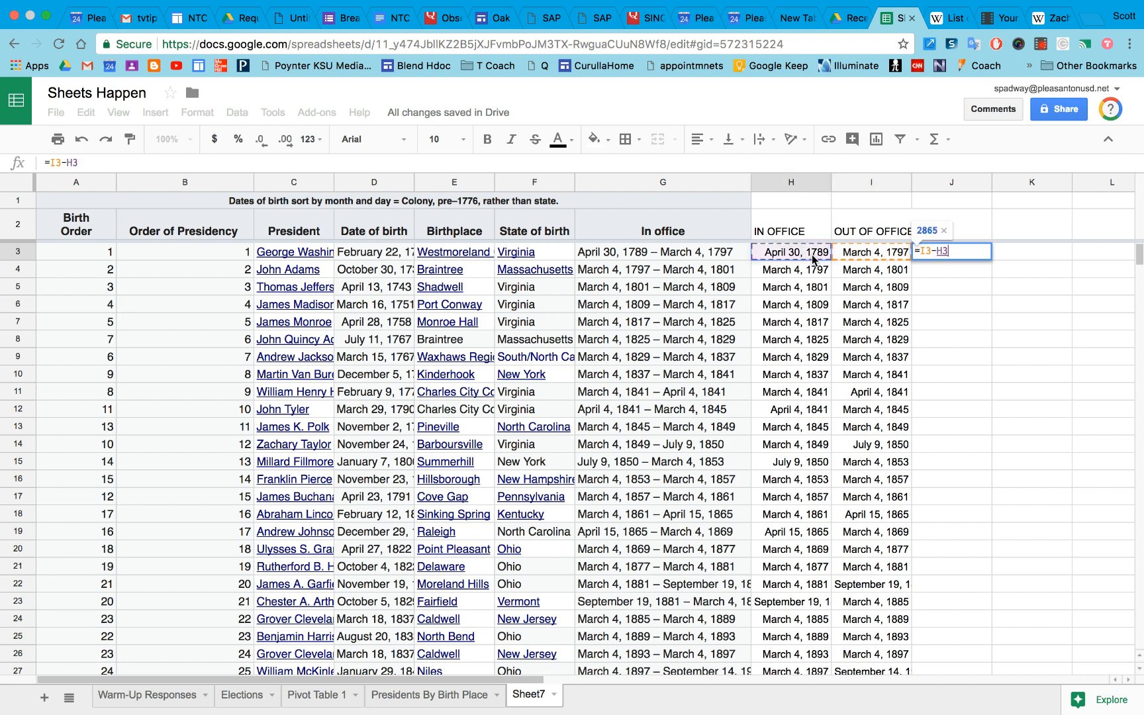
key("Return")
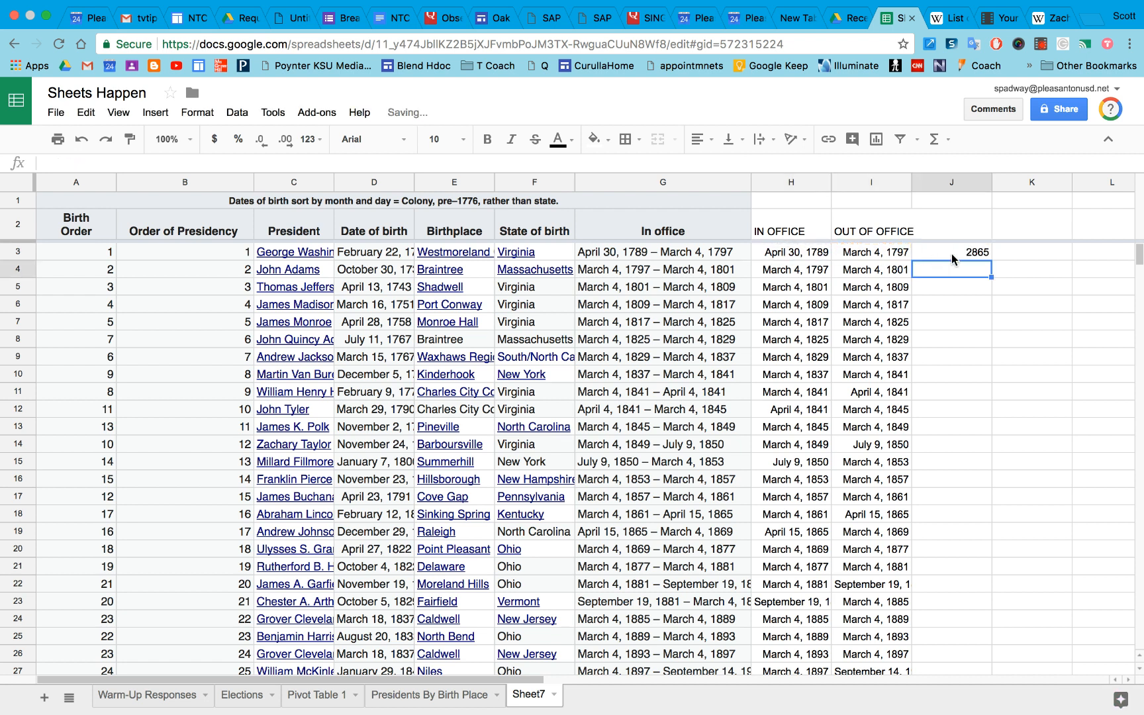
Fill the days-in-office formula from J3 down to J47 and inspect the error details in J47
left_click(986, 257)
left_click(991, 263)
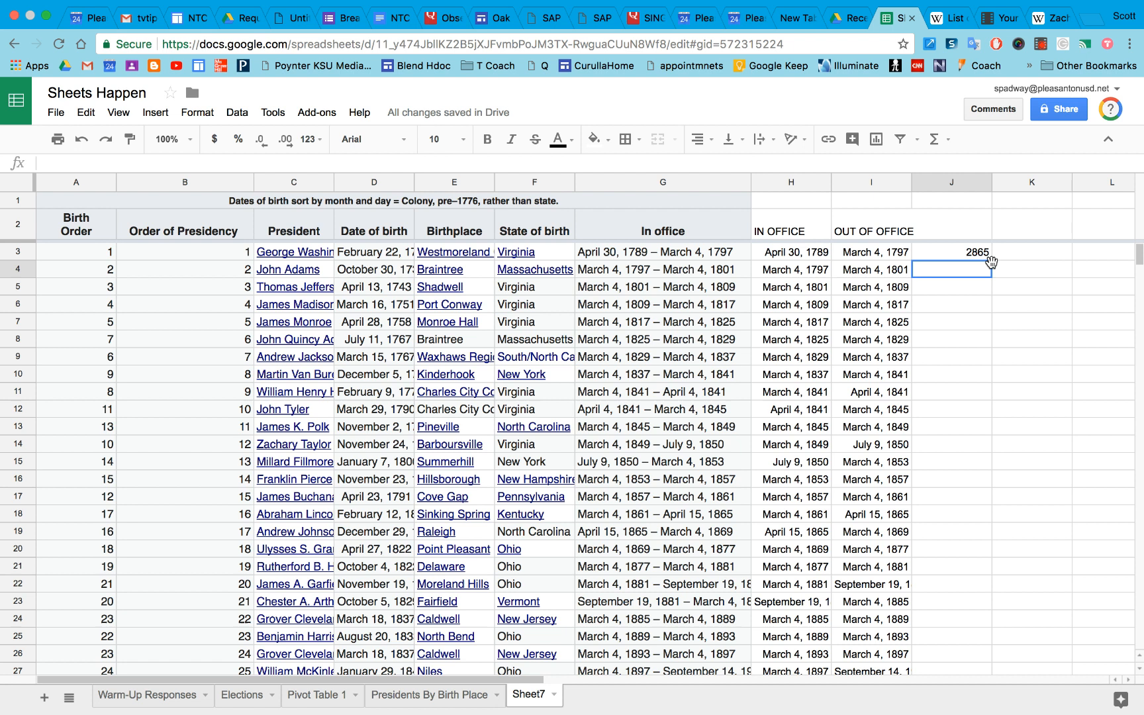
left_click(987, 254)
left_click_drag(991, 260, 925, 550)
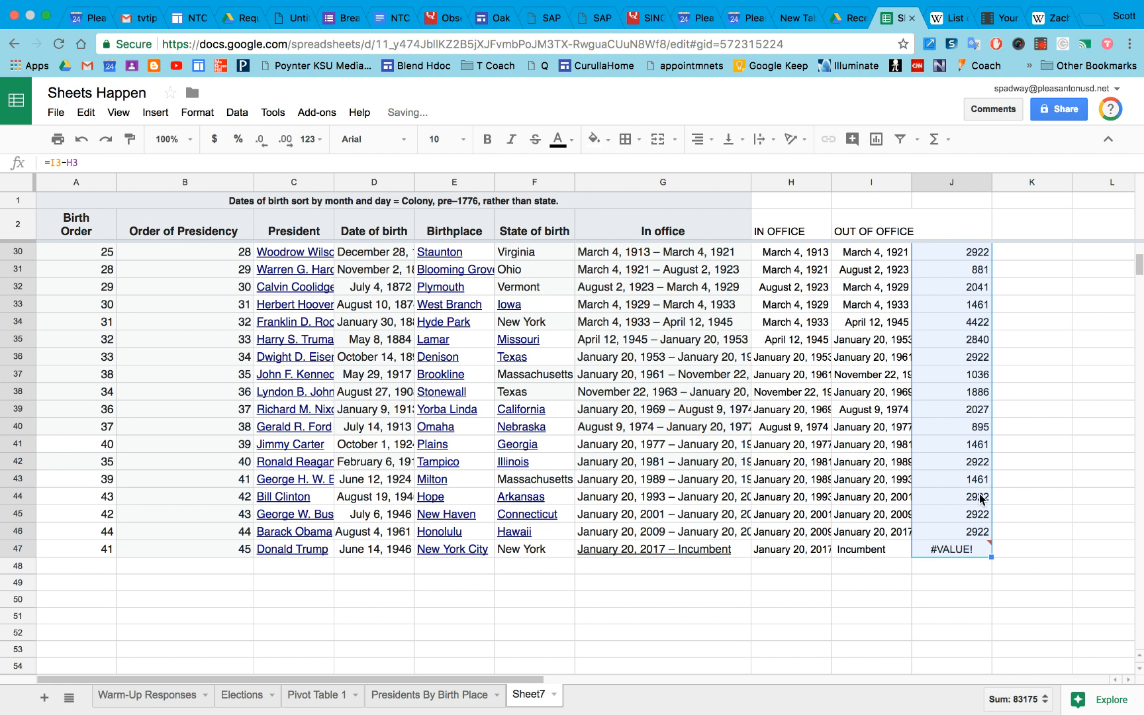
scroll(986, 447, "up", 1)
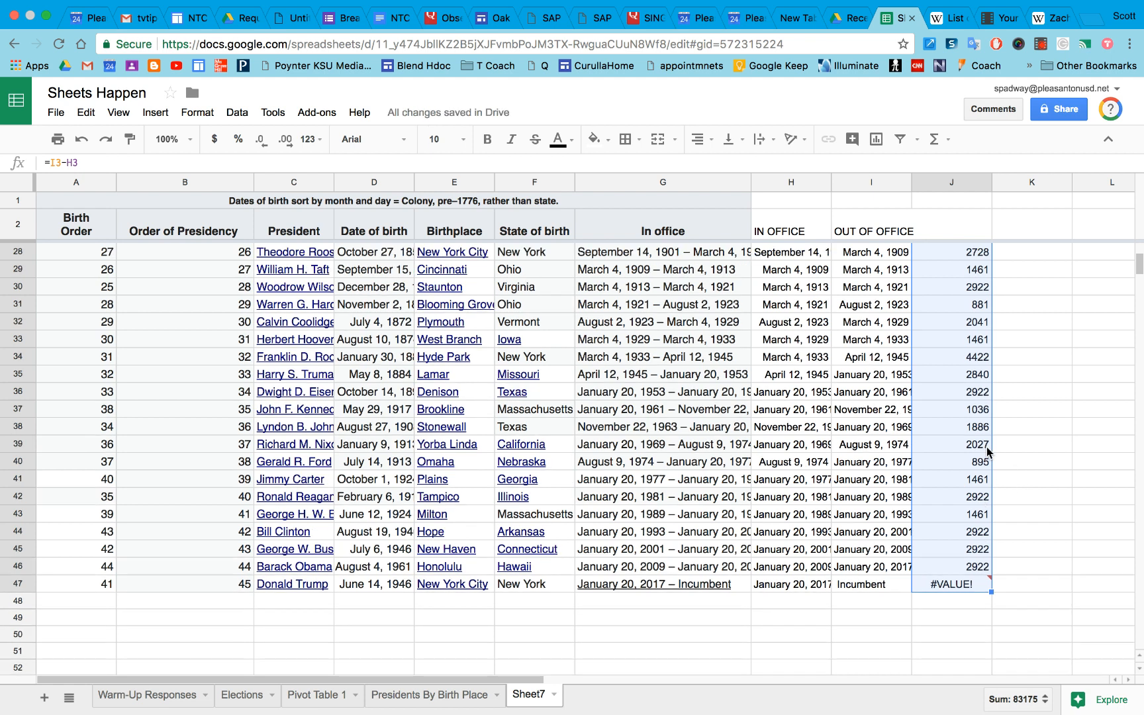
left_click(935, 586)
left_click(697, 620)
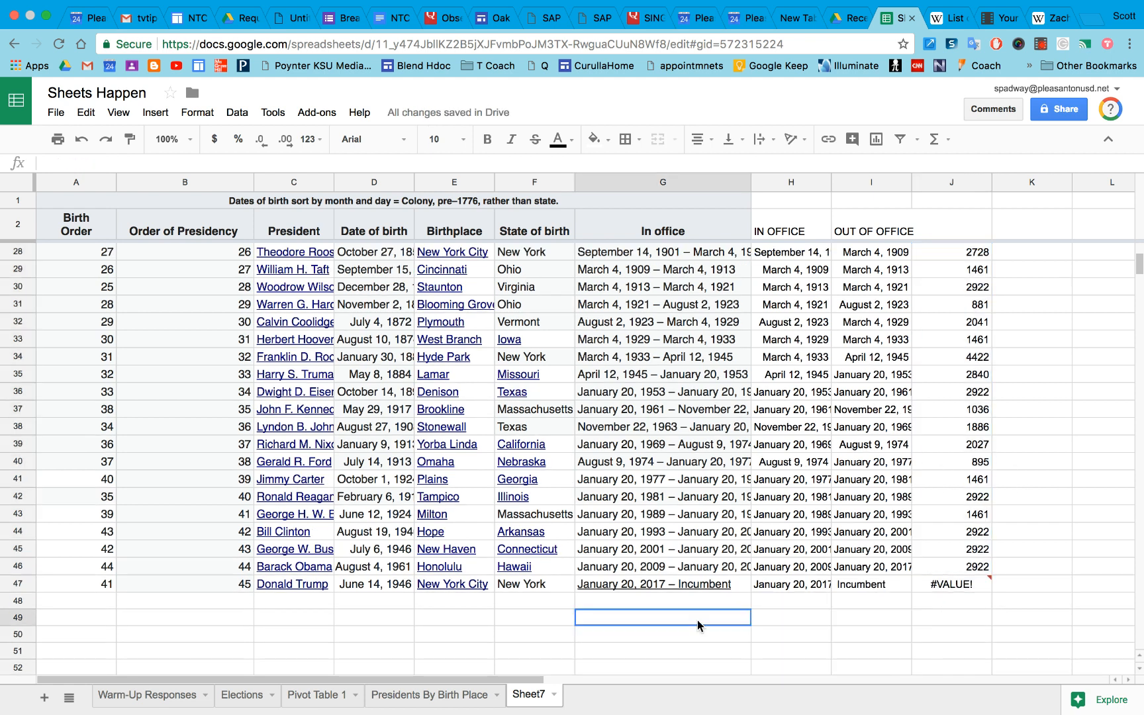
left_click(945, 584)
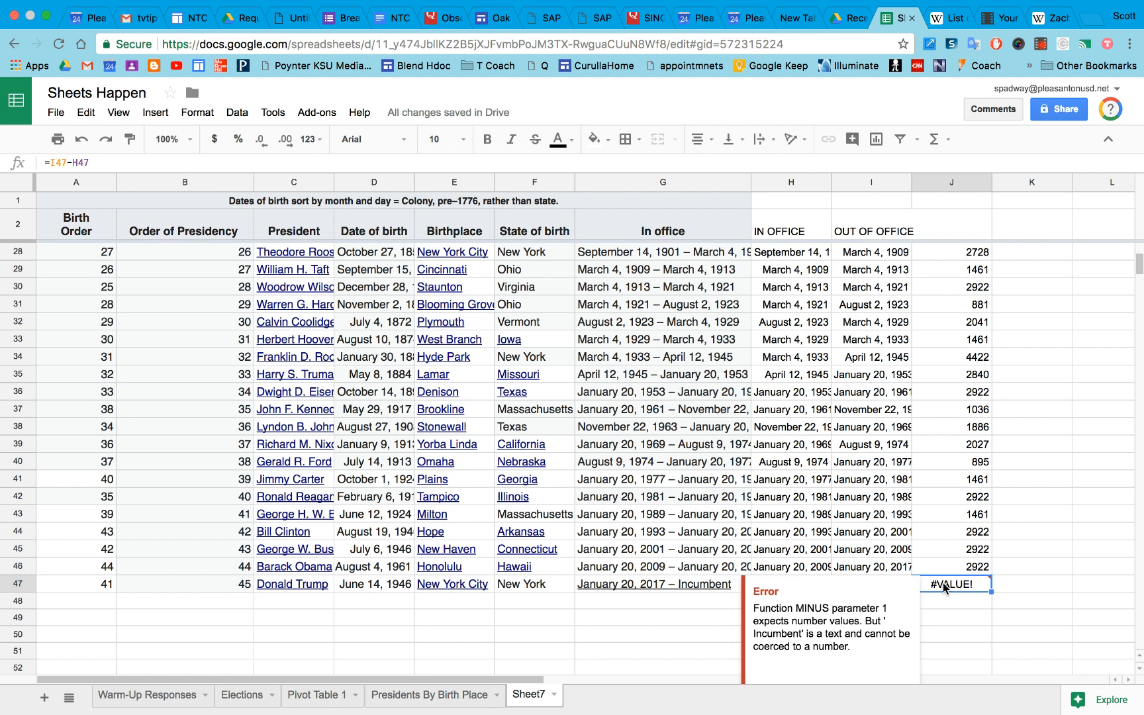
left_click(689, 606)
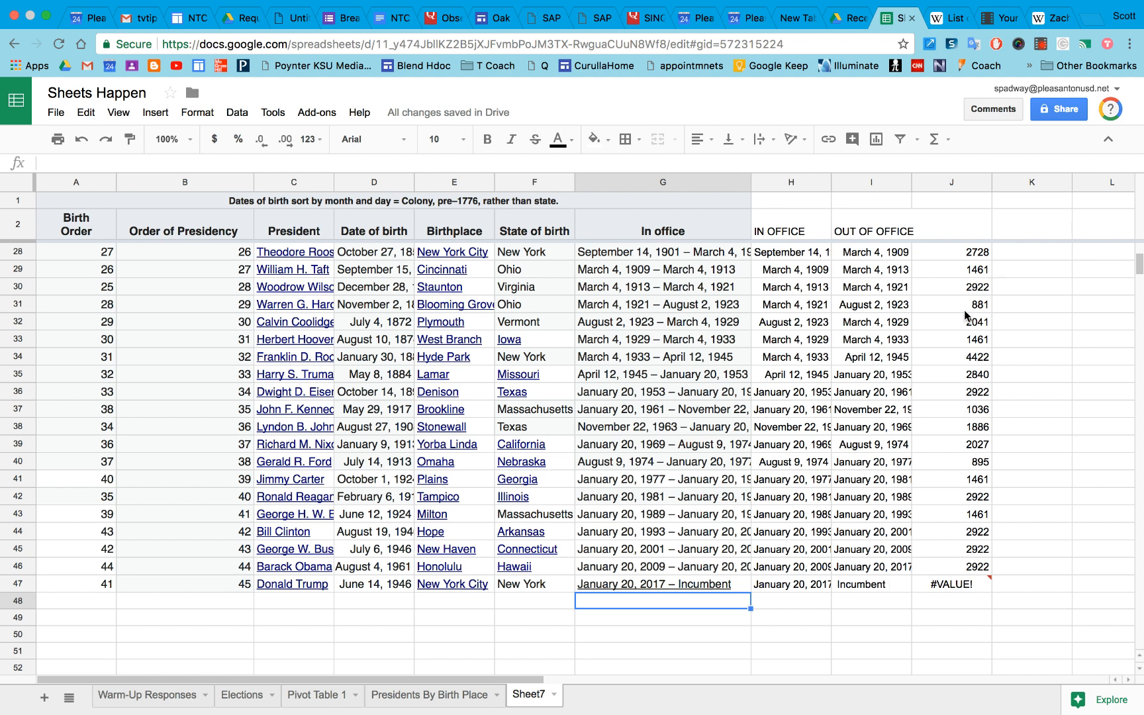
Sort the sheet A → Z by the days-in-office values in column J and review the resulting order
scroll(966, 316, "up", 10)
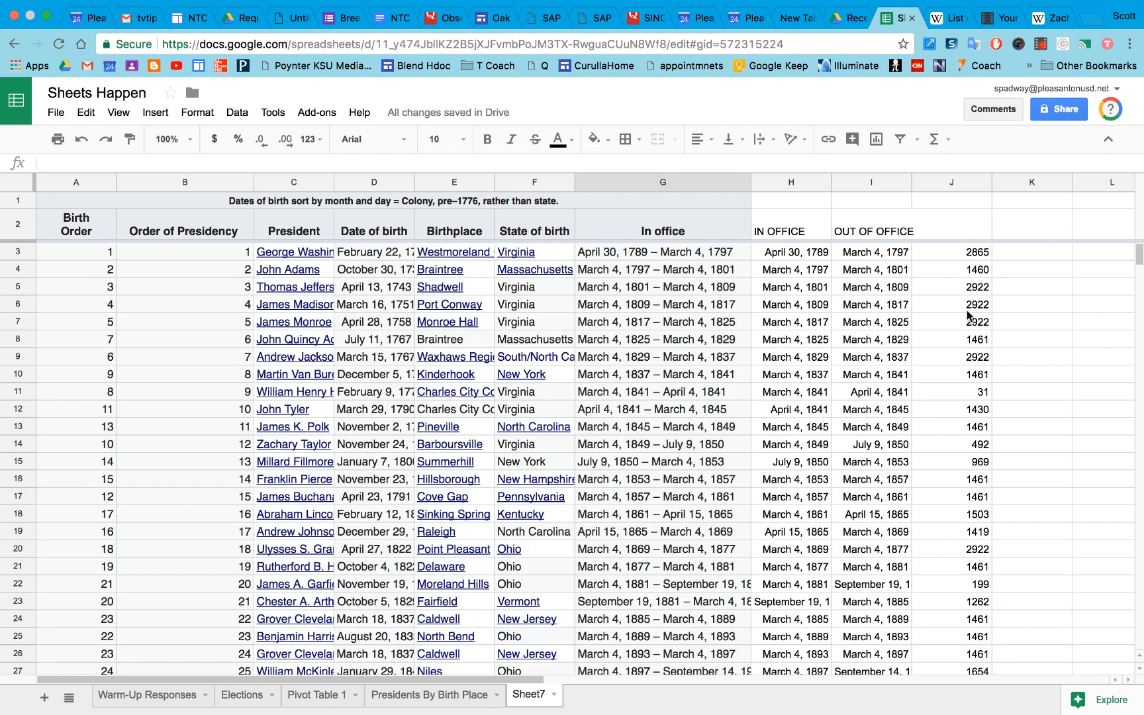
mouse_move(984, 190)
left_click(983, 185)
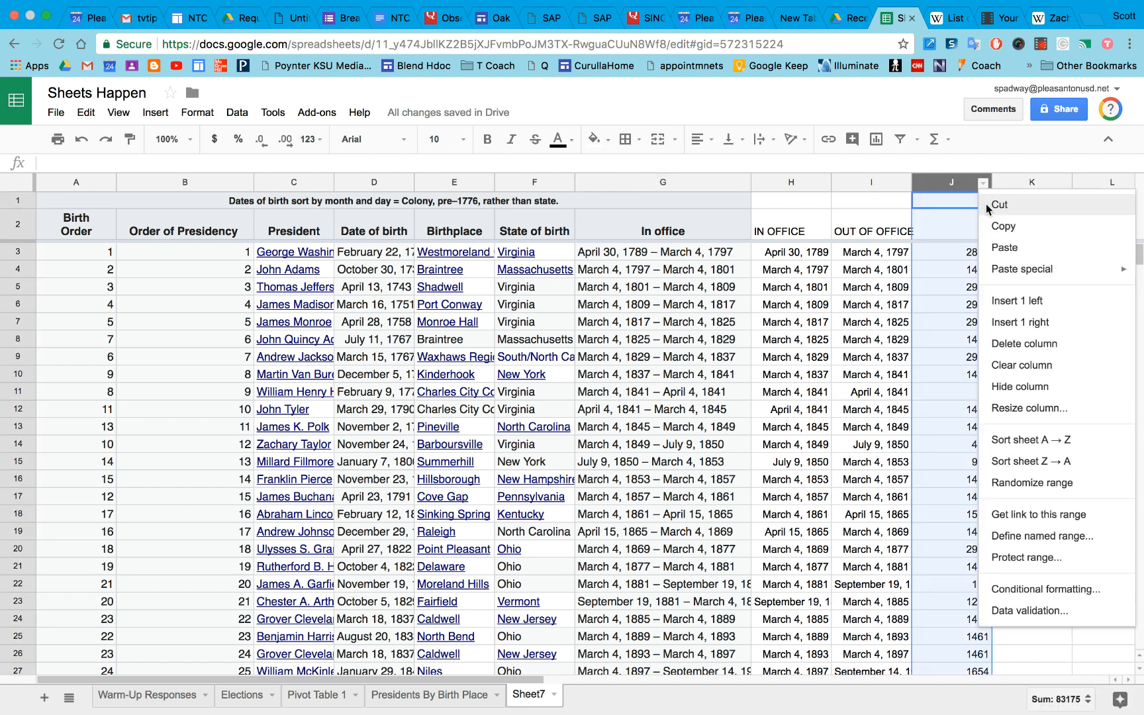
left_click(1070, 440)
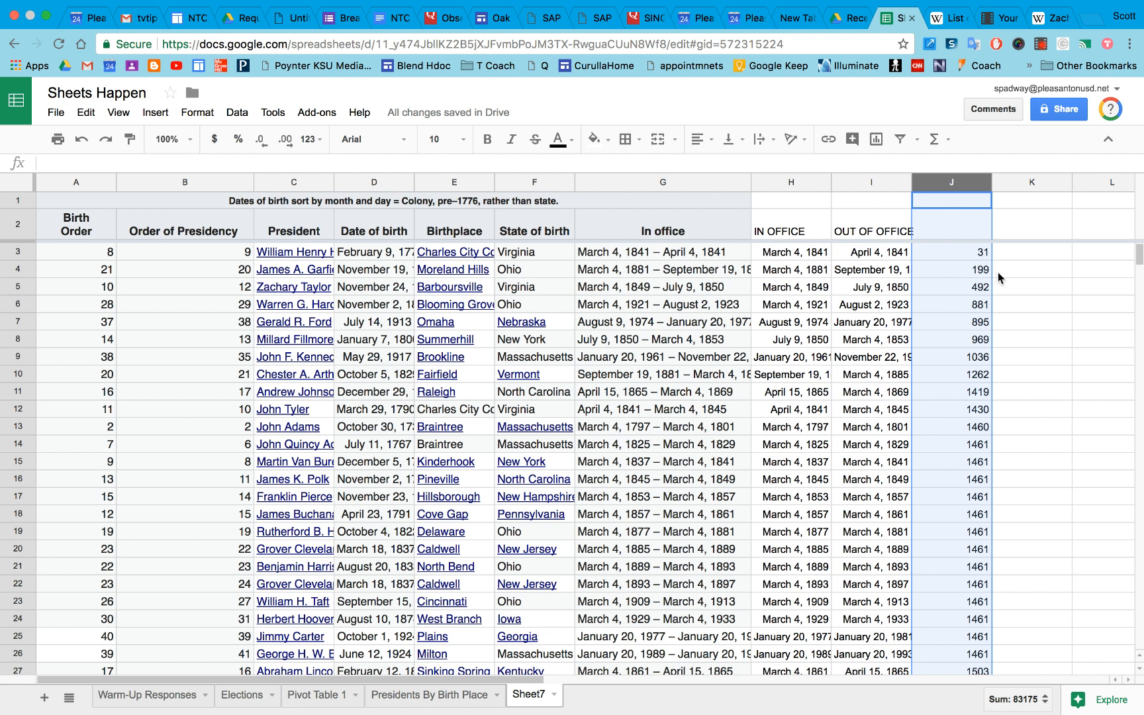
left_click(986, 377)
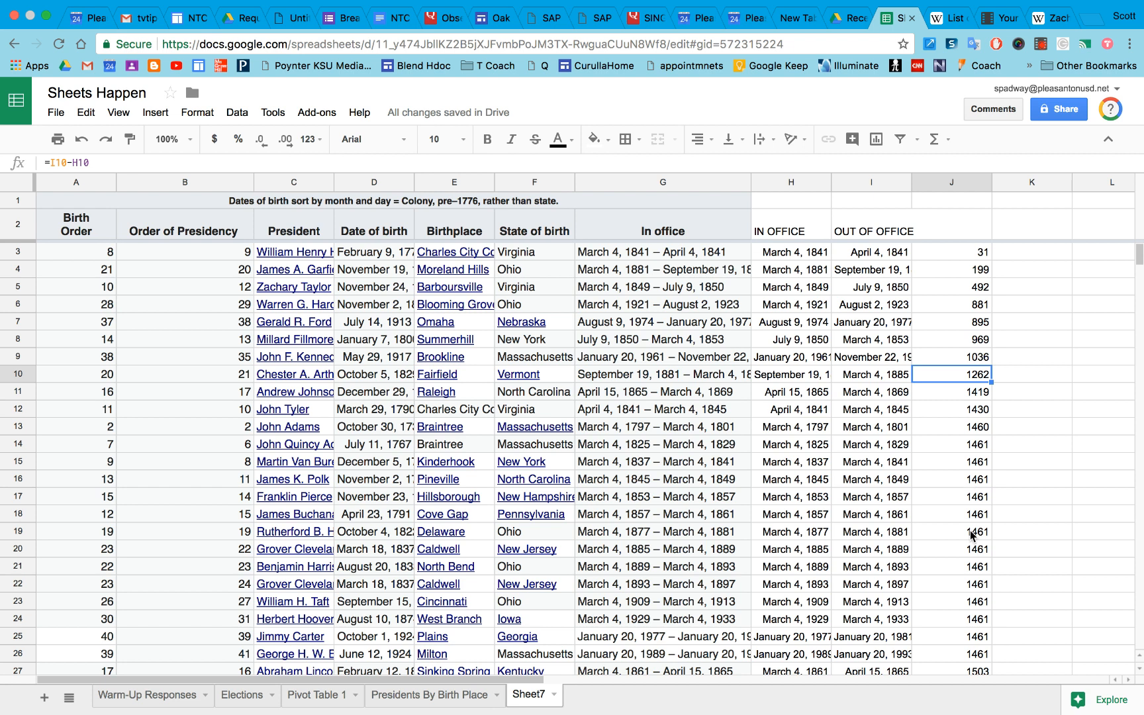
scroll(972, 538, "down", 1)
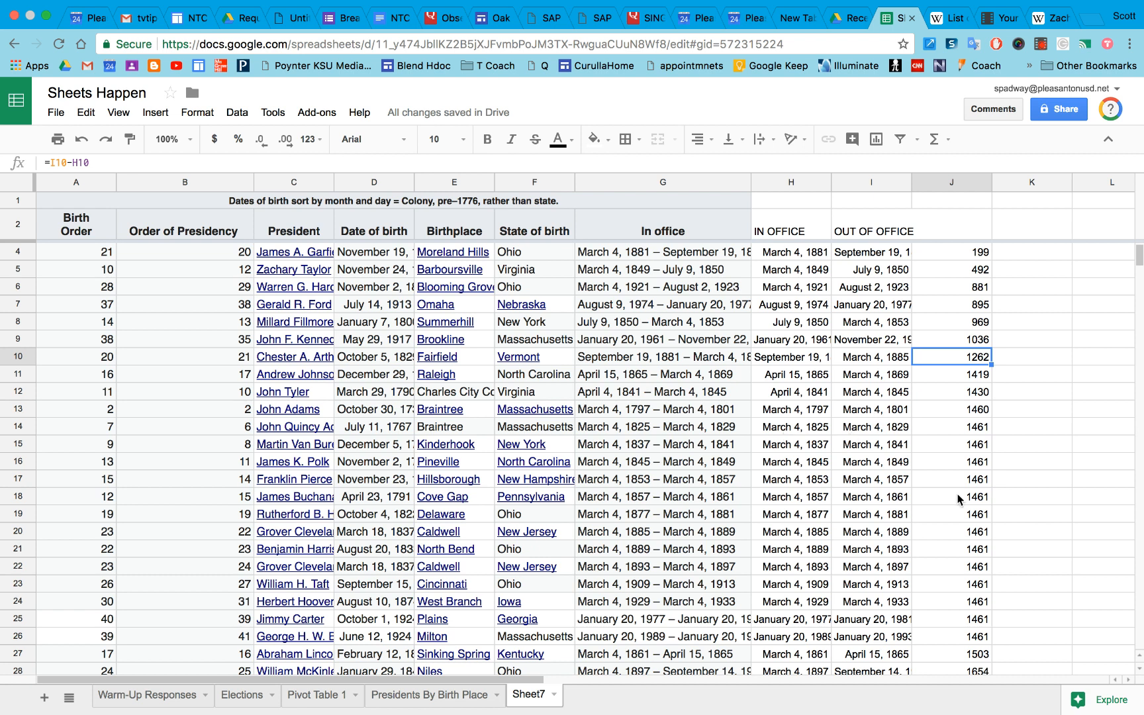
scroll(958, 498, "down", 5)
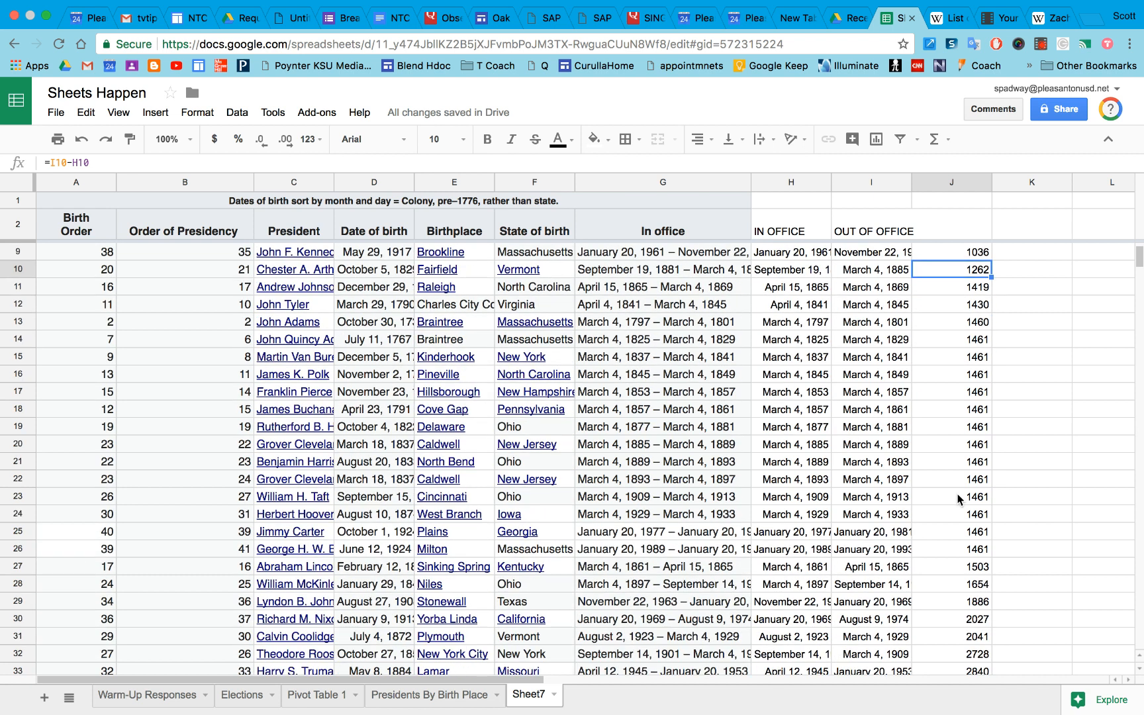
scroll(958, 498, "up", 1)
key("alt+Up")
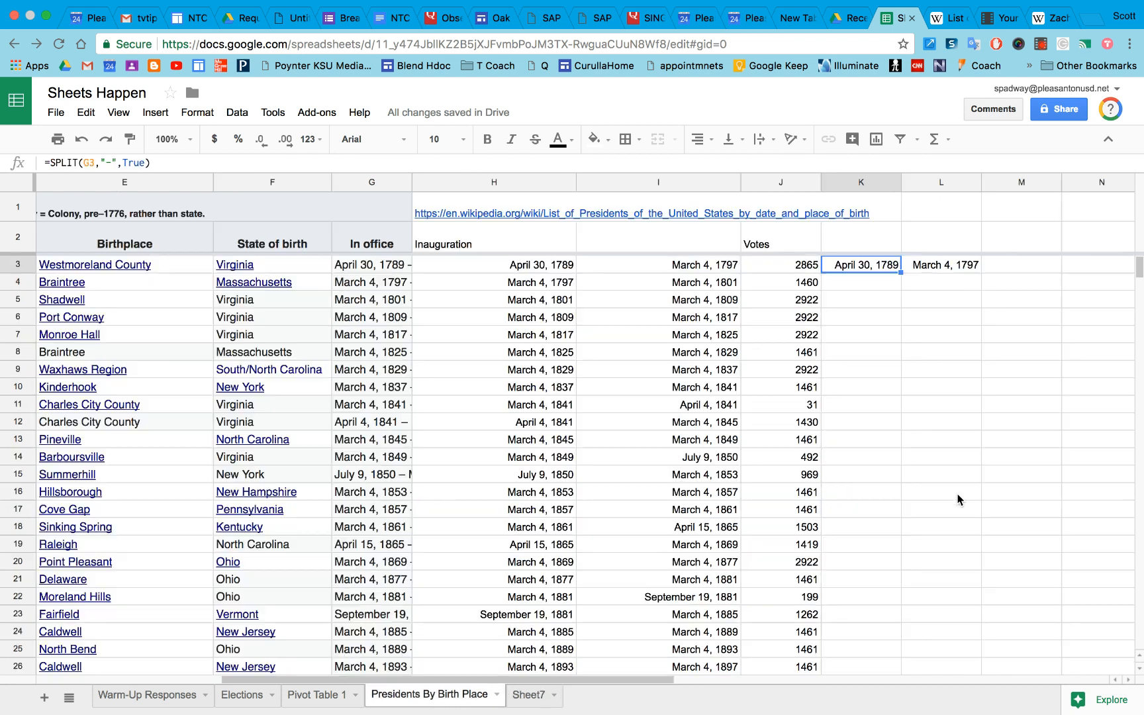
left_click(529, 695)
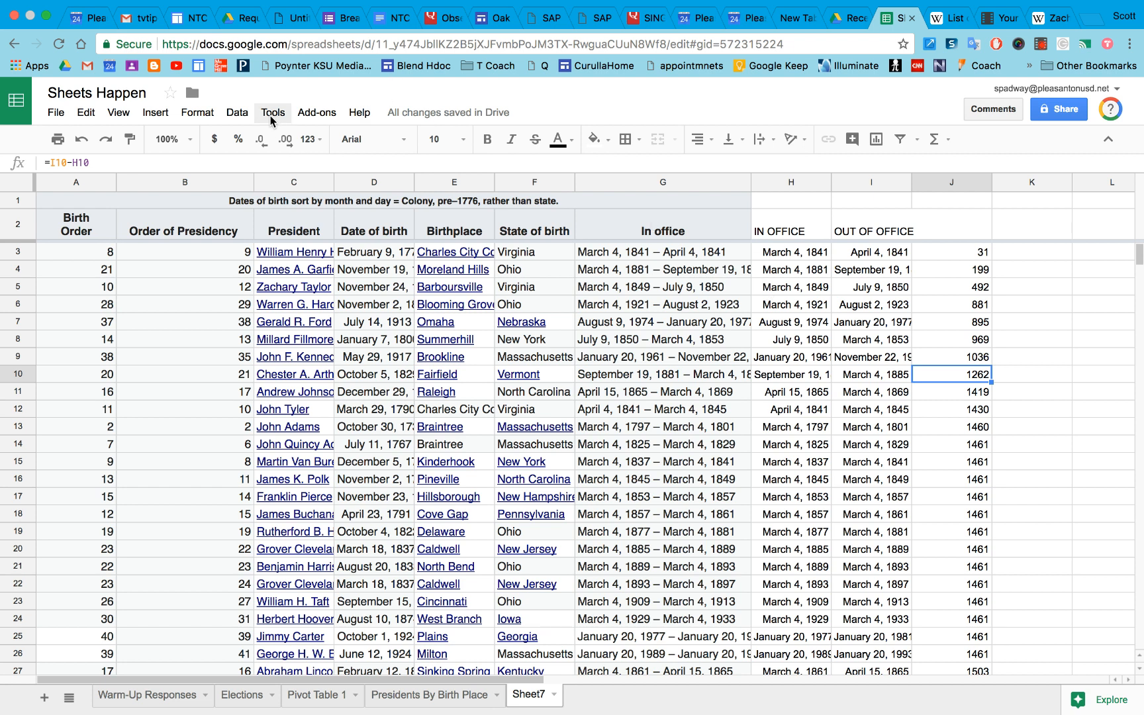
Start a single-color conditional formatting rule and set its range to the whole of column J as J:J
left_click(233, 116)
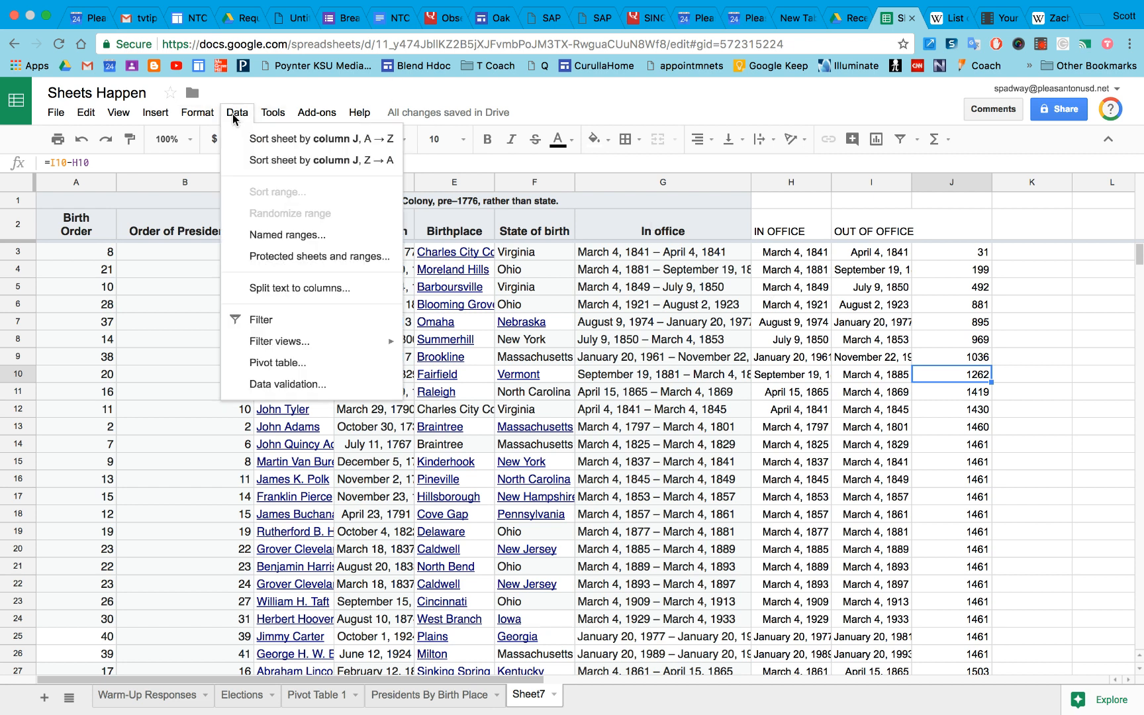
mouse_move(198, 117)
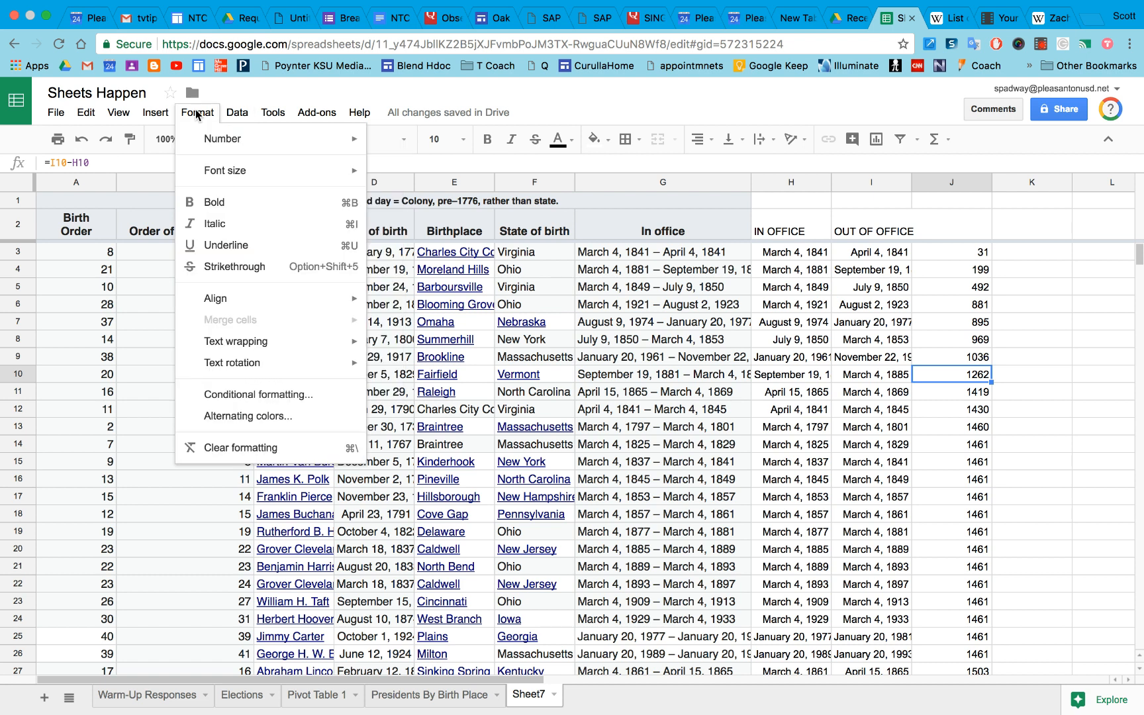
left_click(285, 394)
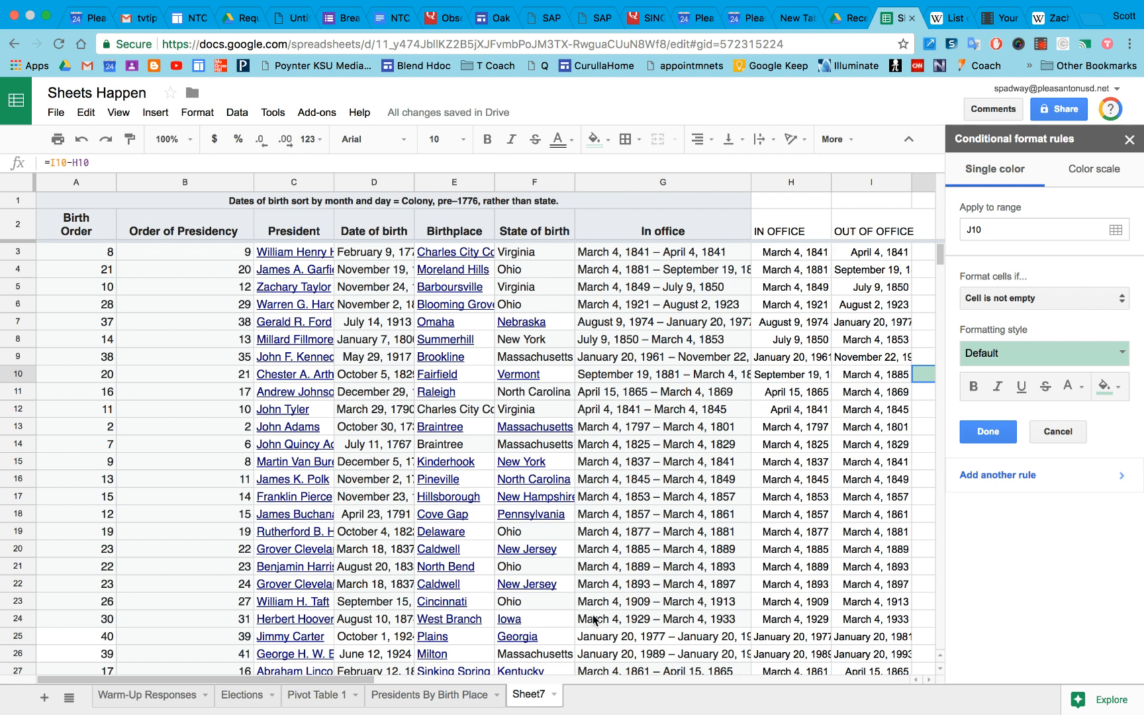
left_click_drag(365, 682, 502, 682)
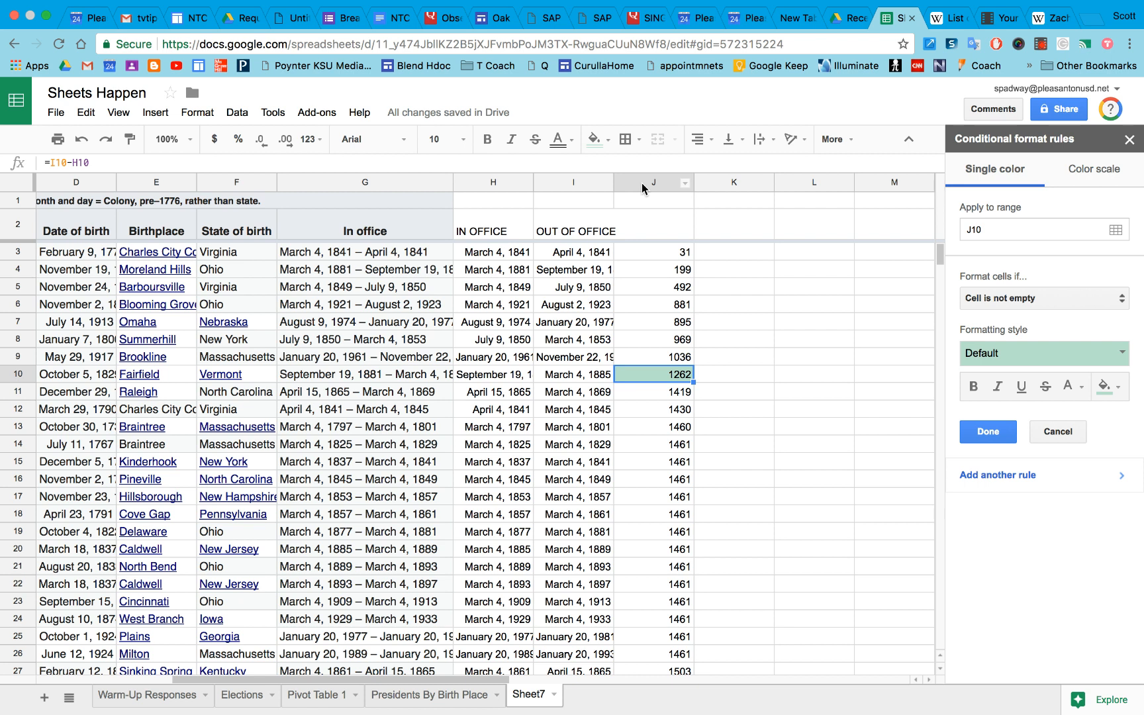
left_click(641, 188)
left_click(1028, 228)
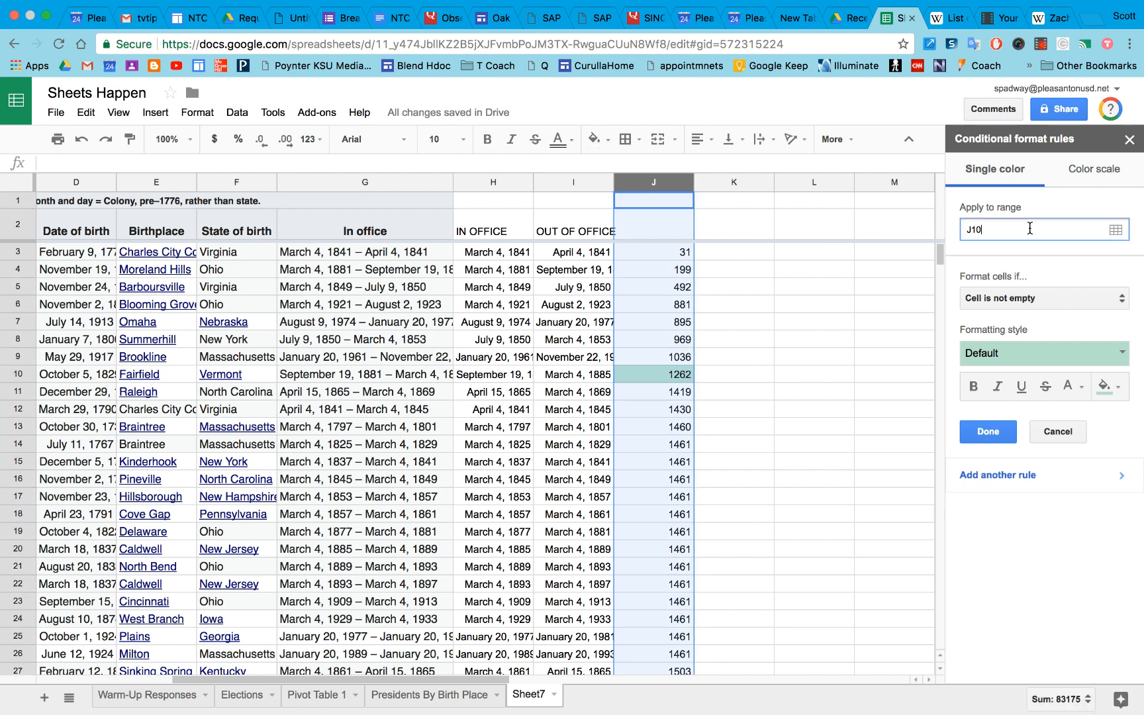
double_click(1017, 229)
key("BackSpace")
left_click(1112, 229)
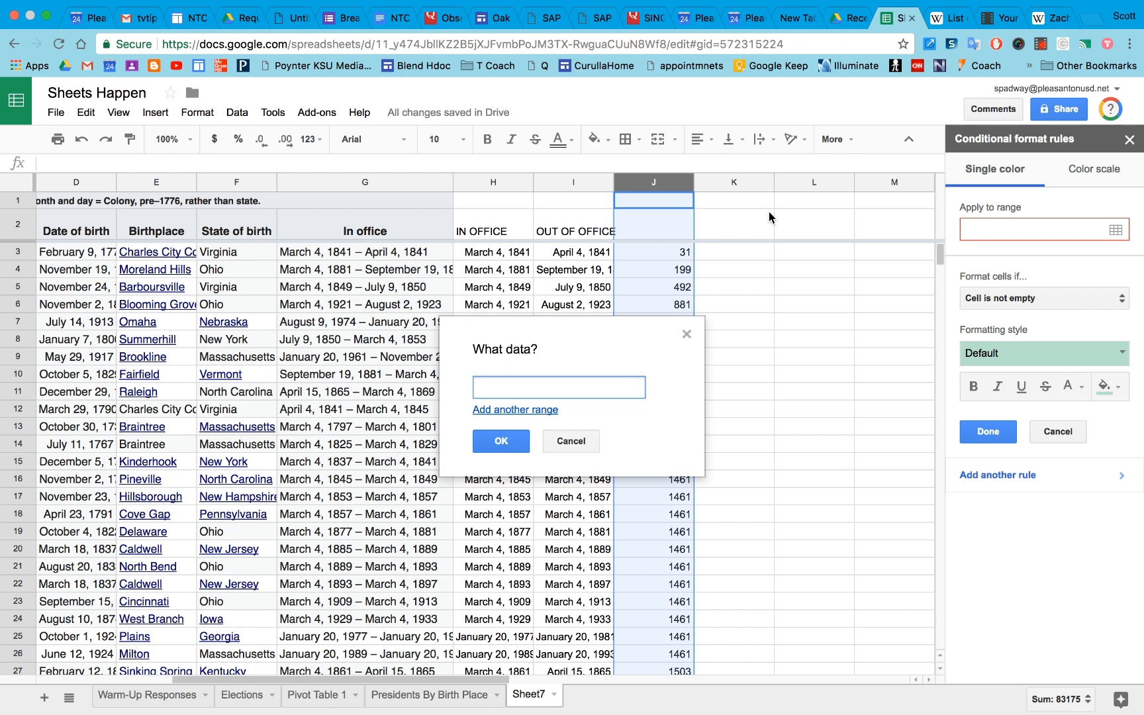
left_click(533, 411)
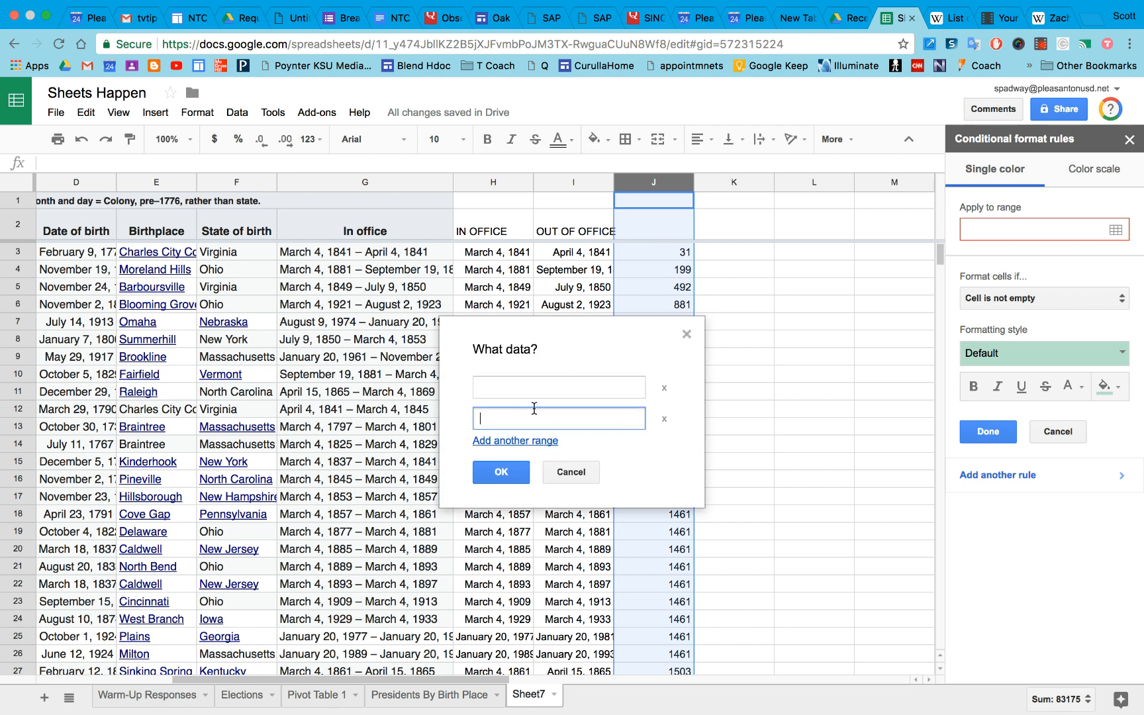
left_click(664, 418)
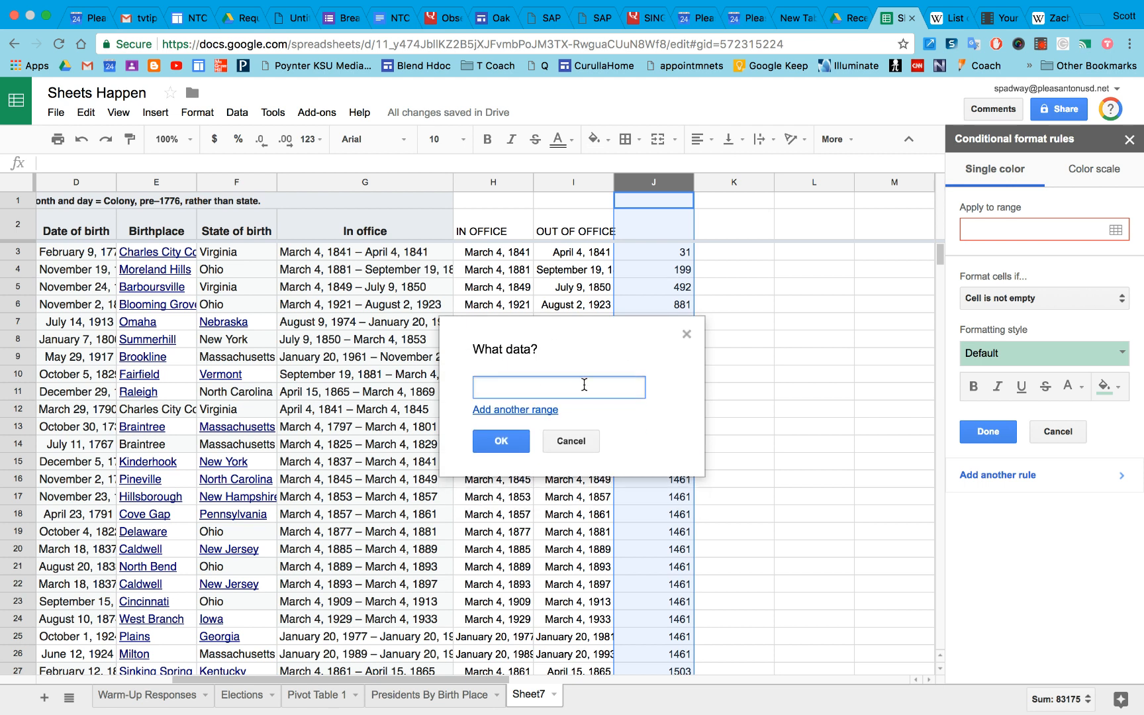
type("J:J")
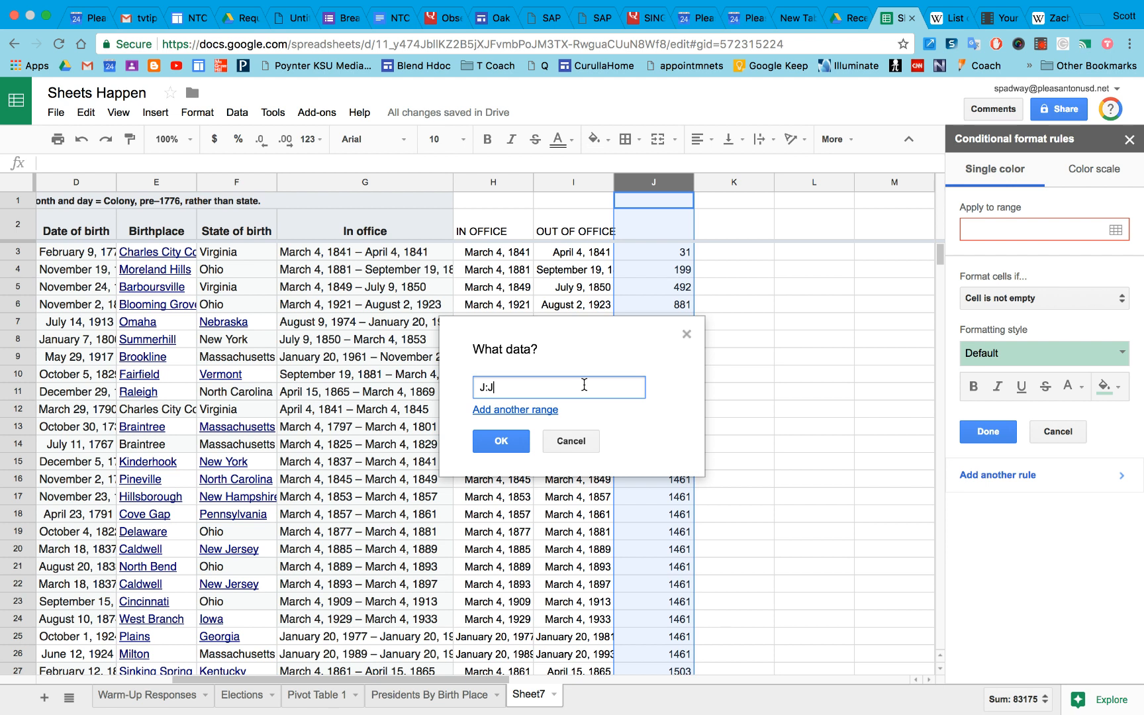
left_click(502, 440)
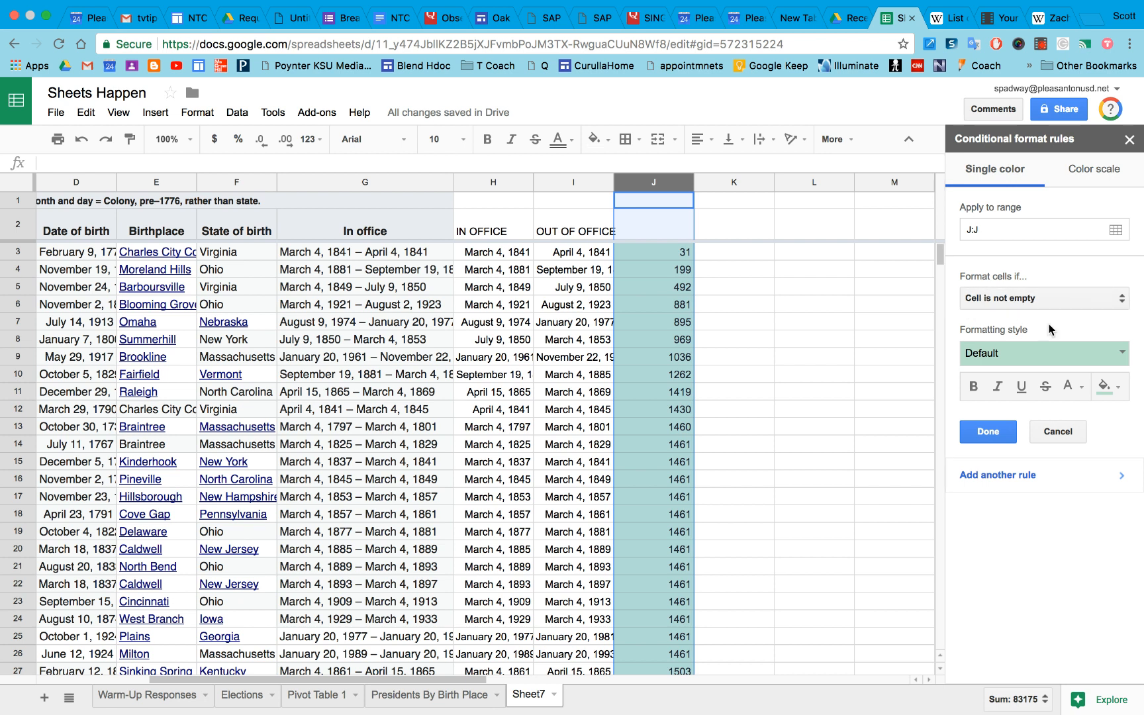
Set the rule's condition to format cells in column J that are less than 1460
left_click(1052, 354)
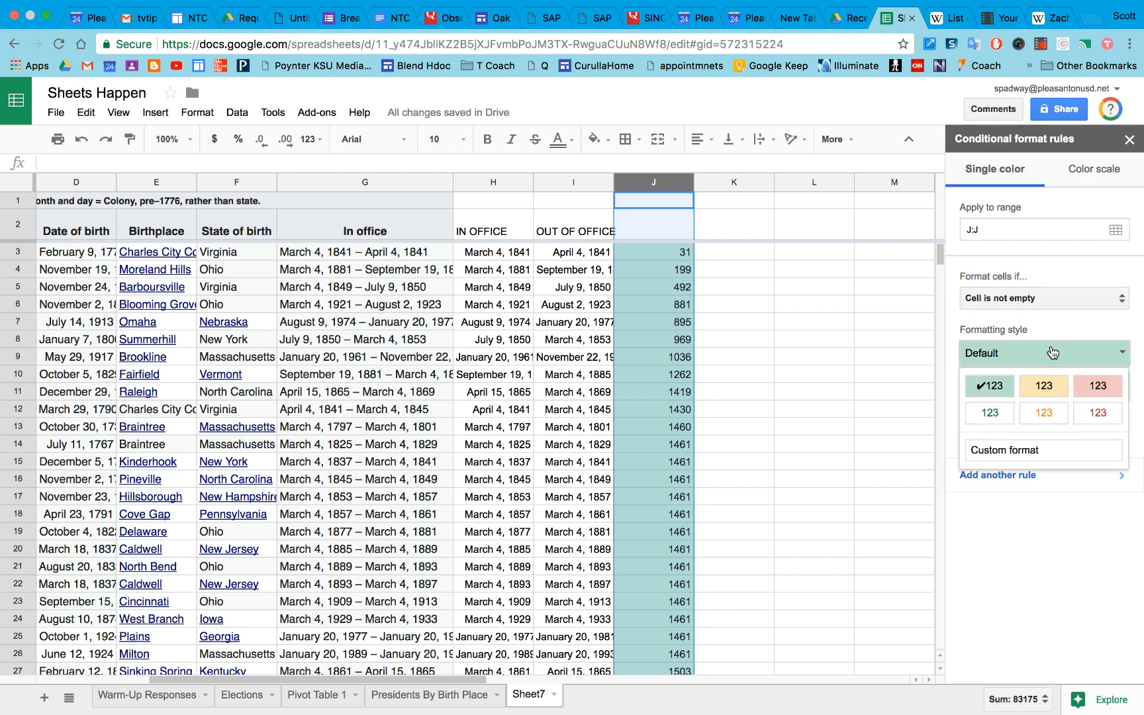
left_click(1038, 299)
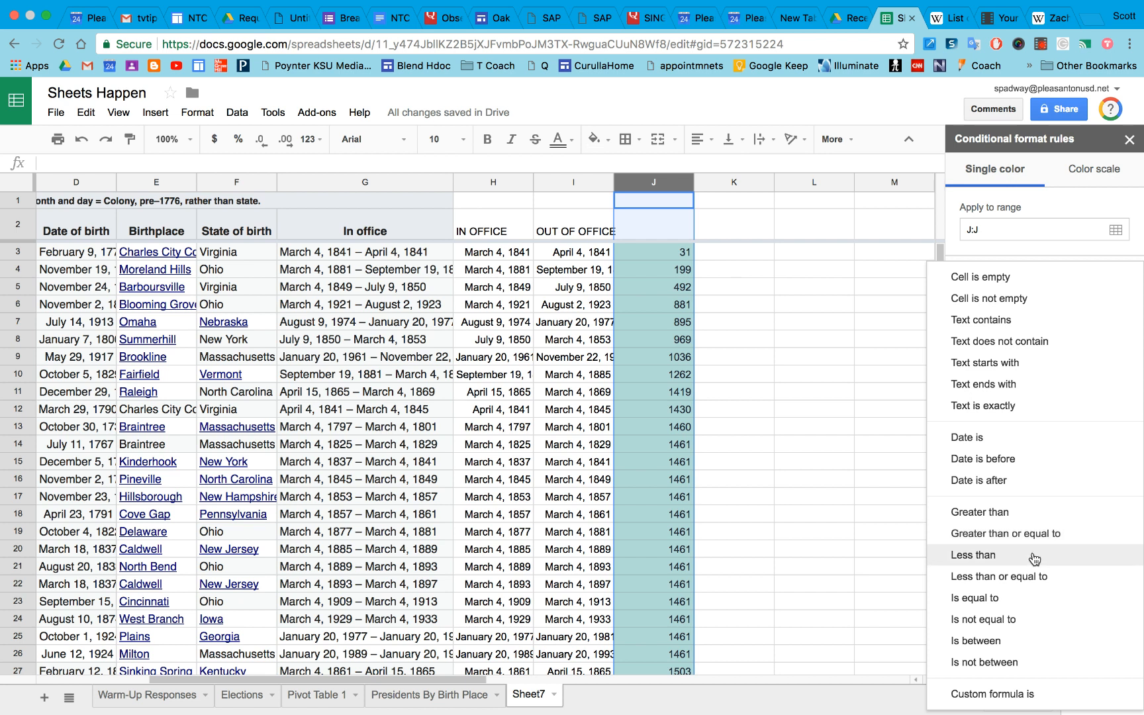
left_click(1034, 558)
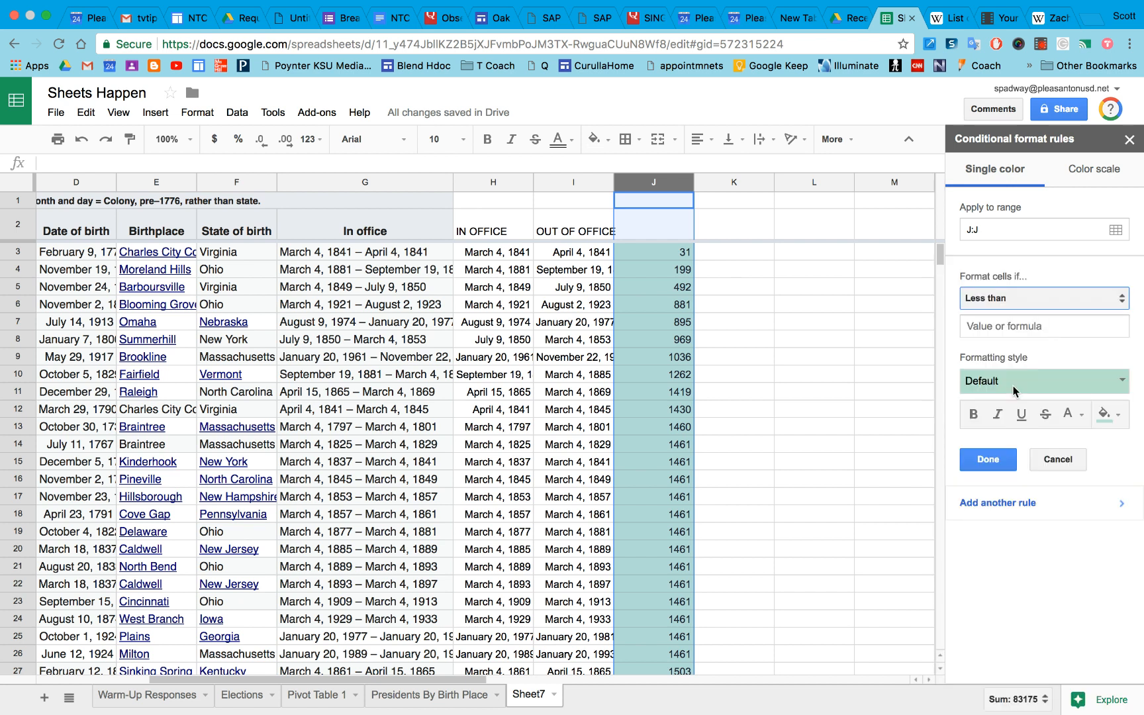
left_click(1004, 326)
type("1460")
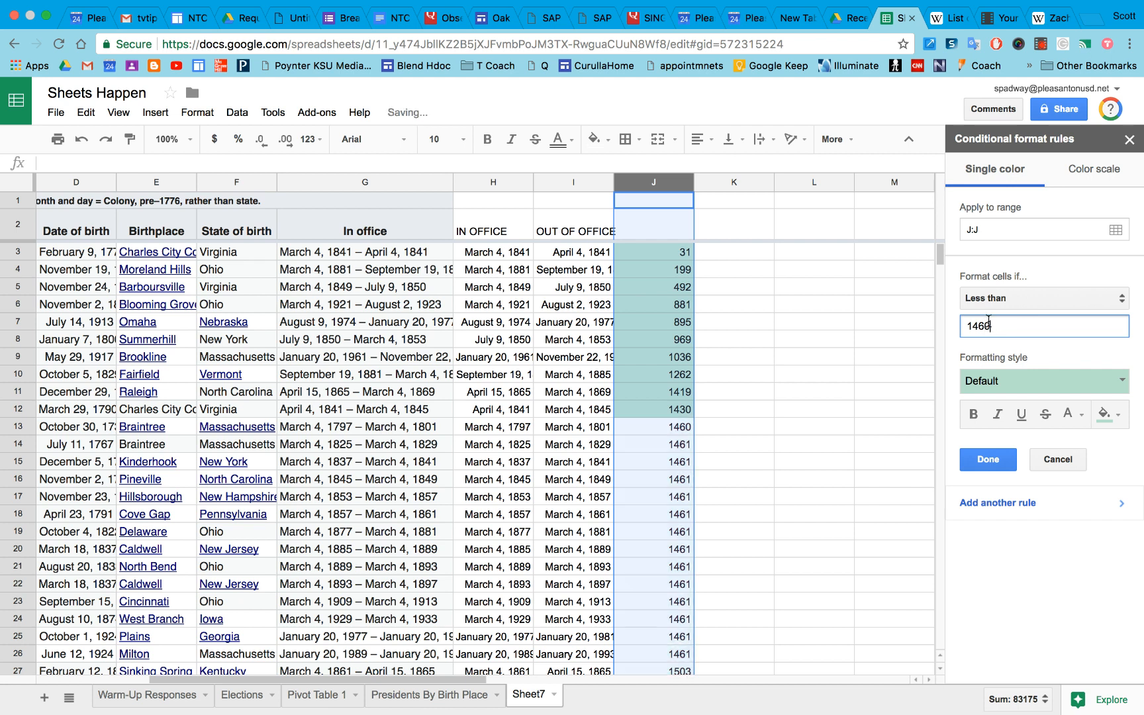
Set the less-than-1460 rule's formatting style to the preset light red fill and save the rule
left_click(1122, 382)
left_click(1100, 413)
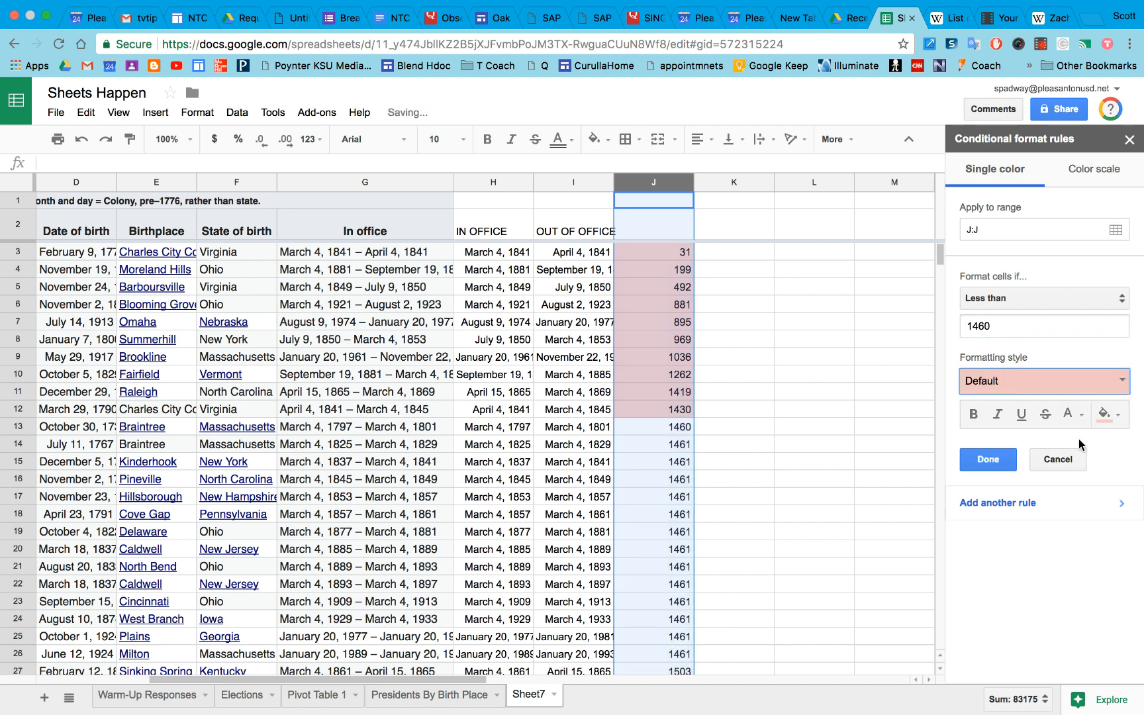
left_click(993, 457)
left_click(735, 358)
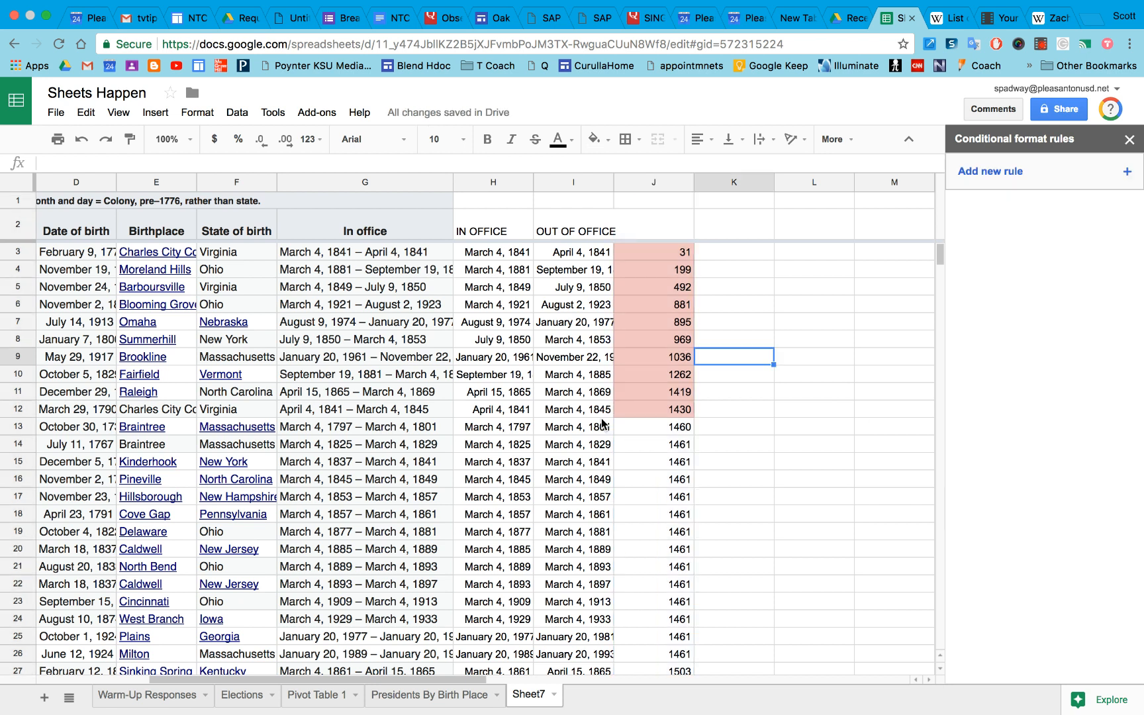
Review the presidents in column C whose short terms are highlighted, going through the names in rows 5 to 12
left_click(586, 414)
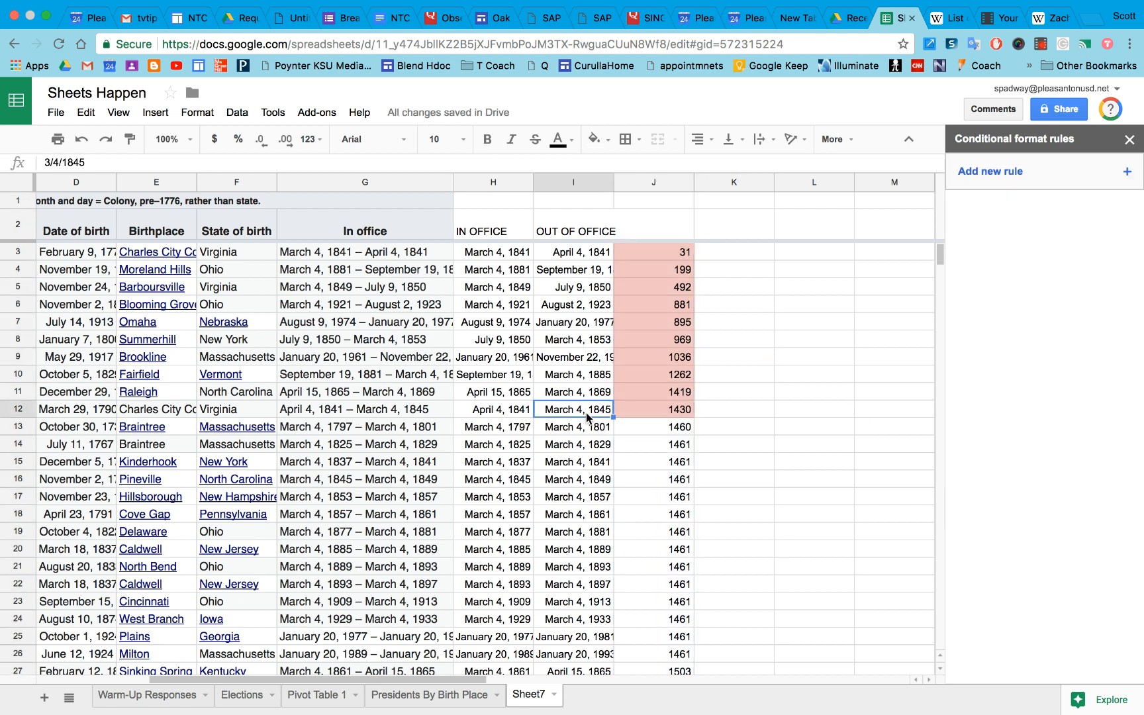
key("Left")
key("Left")
key("Left")
key("Left")
key("Left")
key("Left")
key("Left")
key("Left")
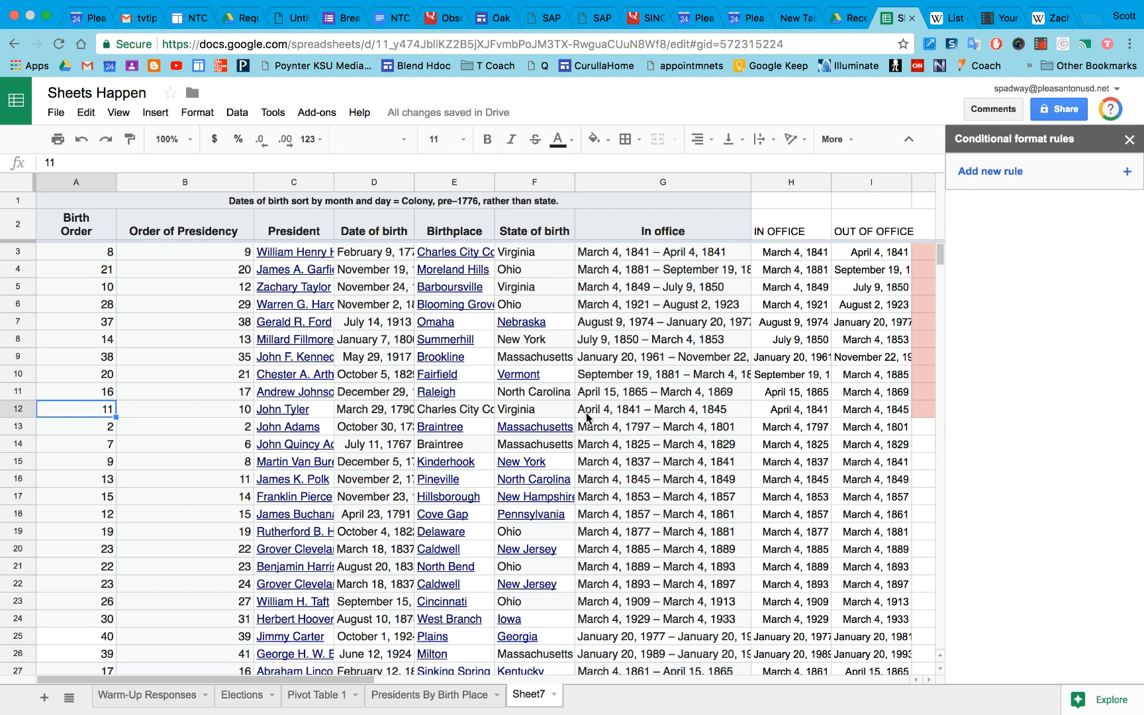
key("Right")
key("Up")
key("Right")
key("Up")
key("Up")
key("Up")
key("Up")
key("Up")
key("Up")
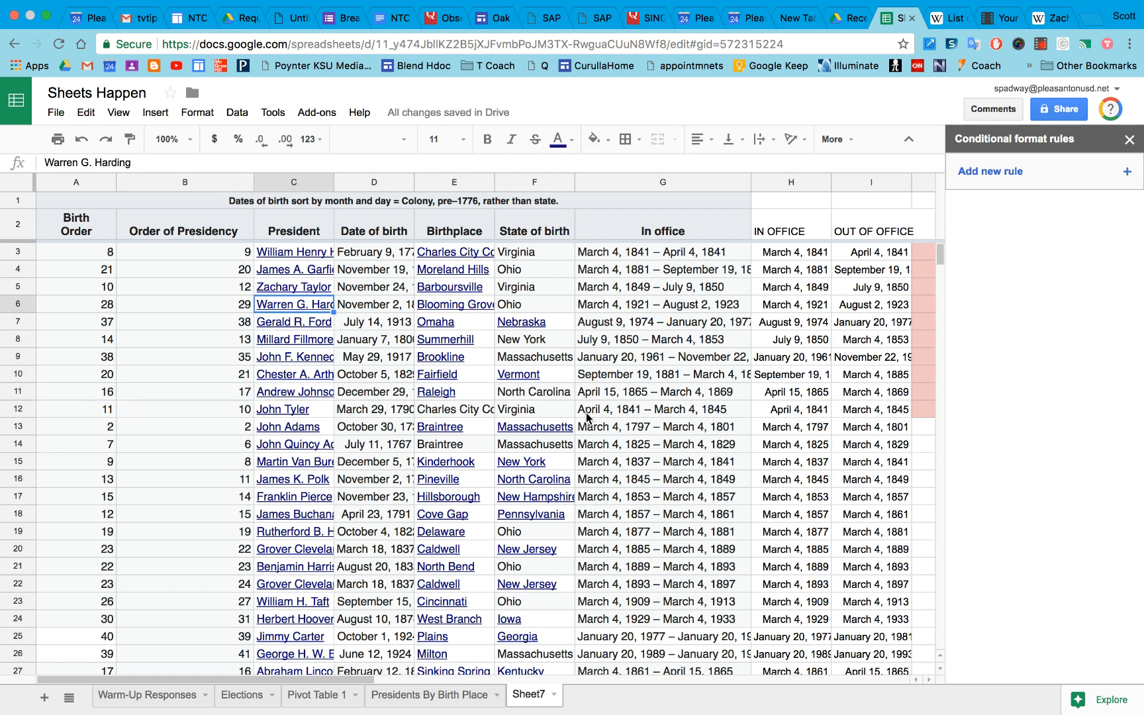
key("Up")
key("Down")
key("Down")
key("Down")
key("Up")
key("Up")
key("Down")
key("Down")
key("Up")
key("Up")
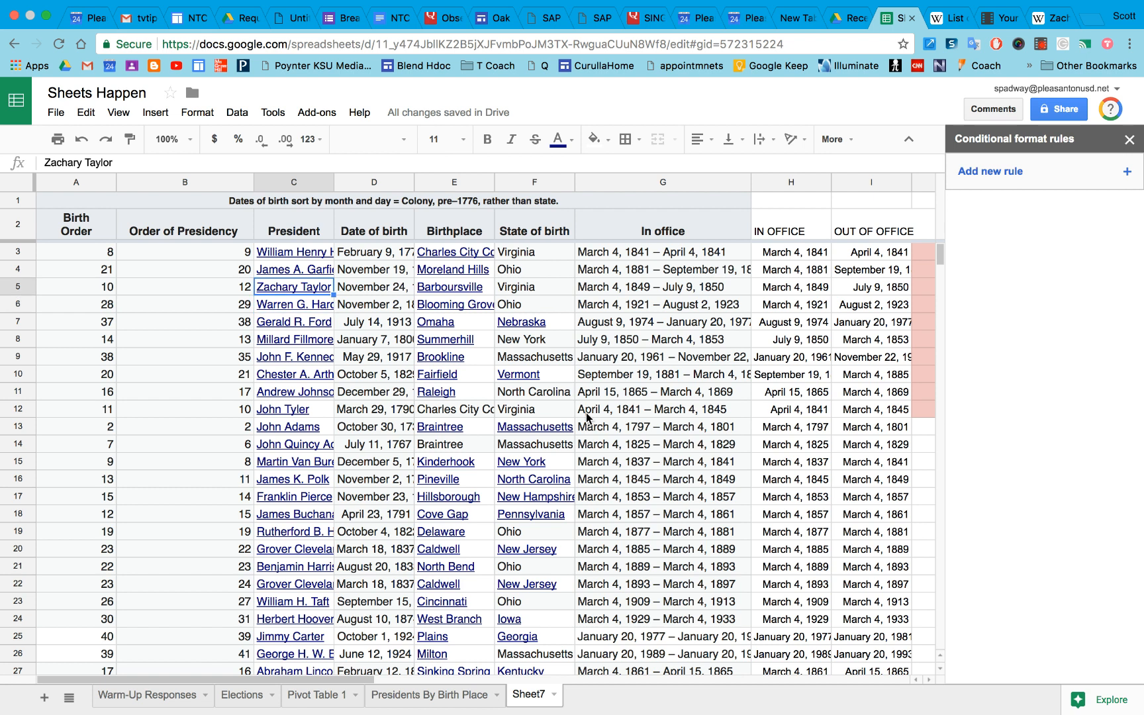
key("Down")
key("Down")
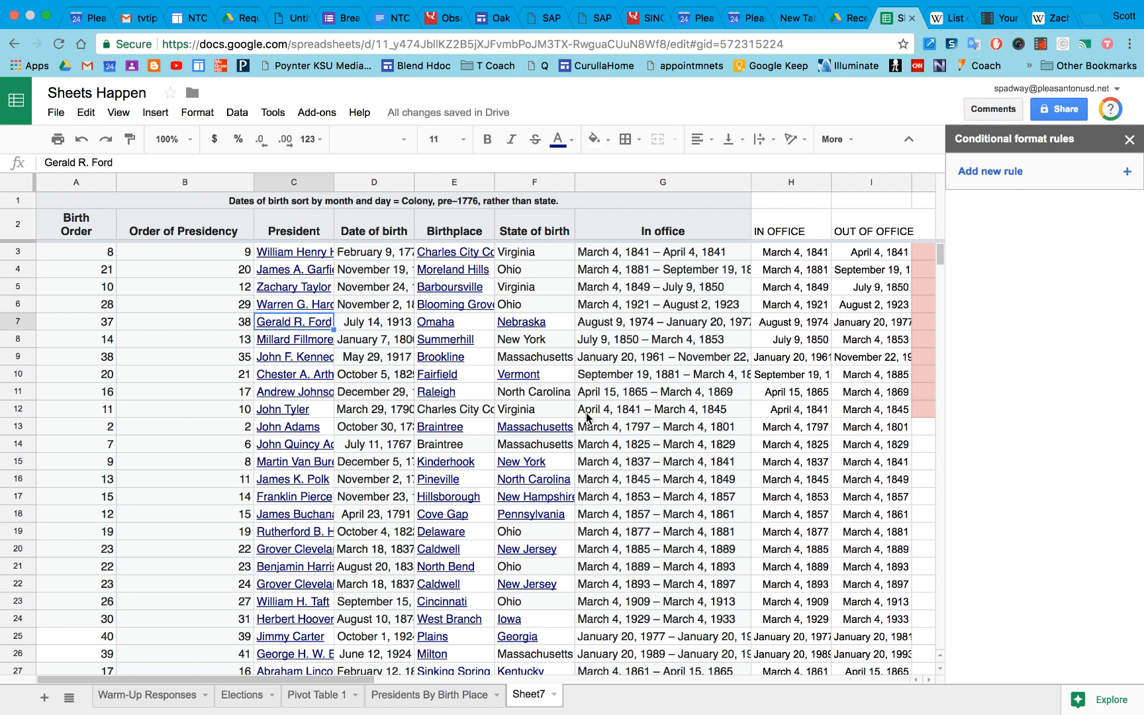
key("Down")
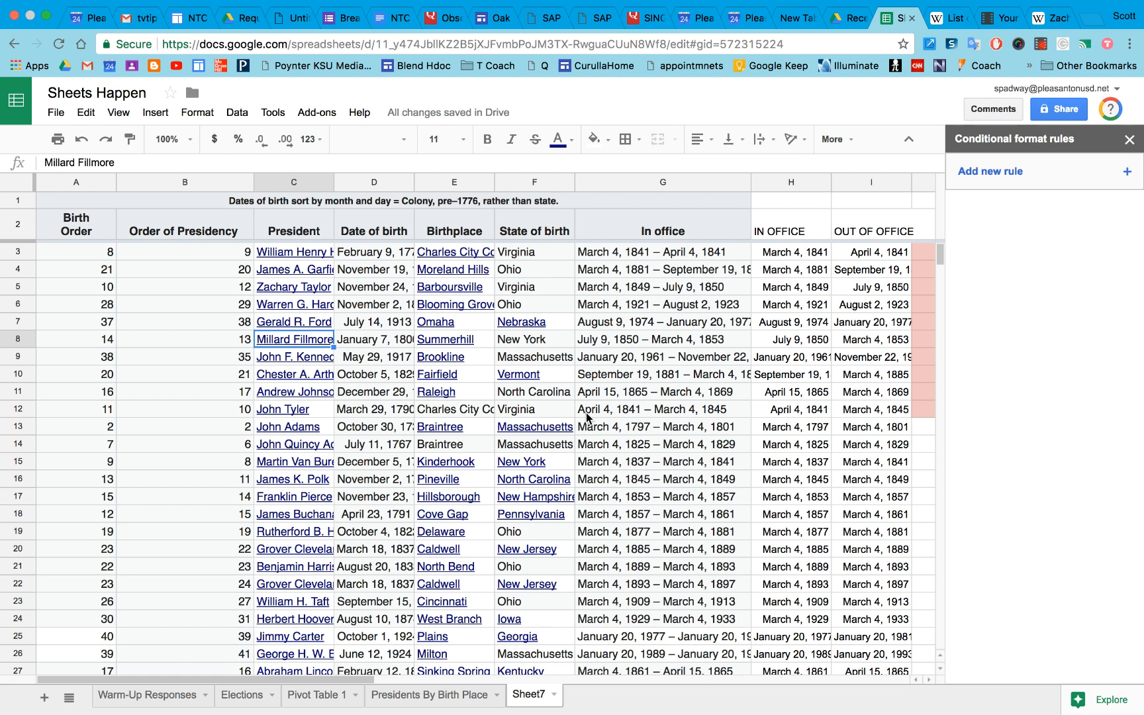
key("Down")
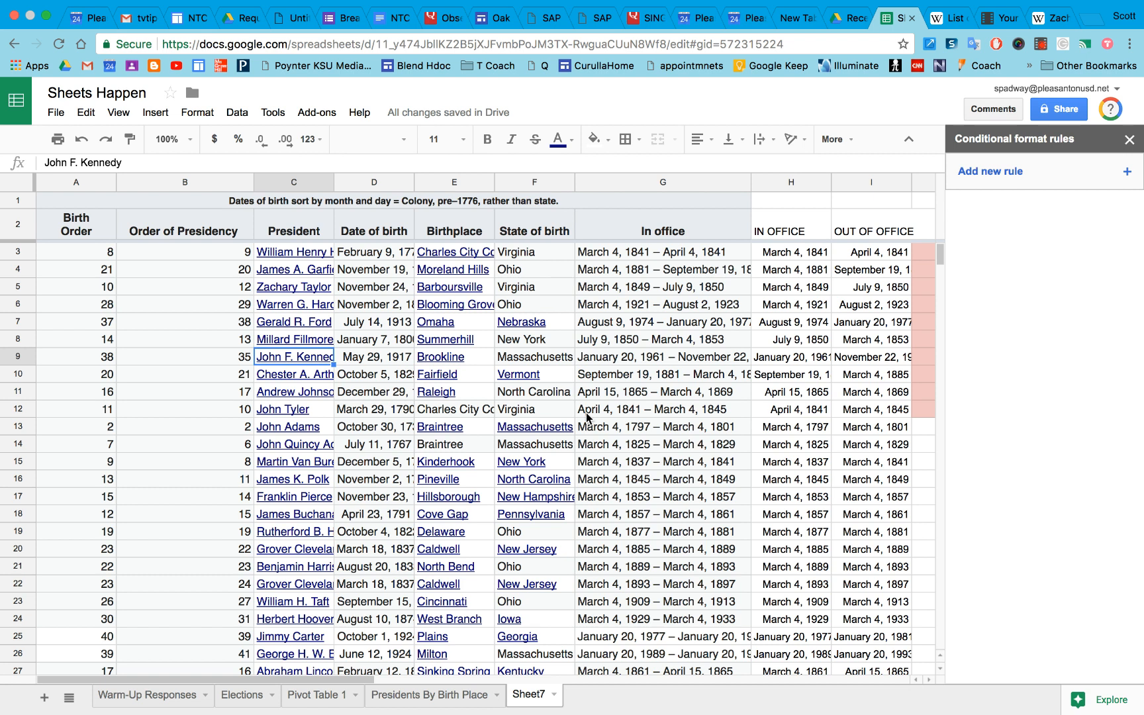
key("Down")
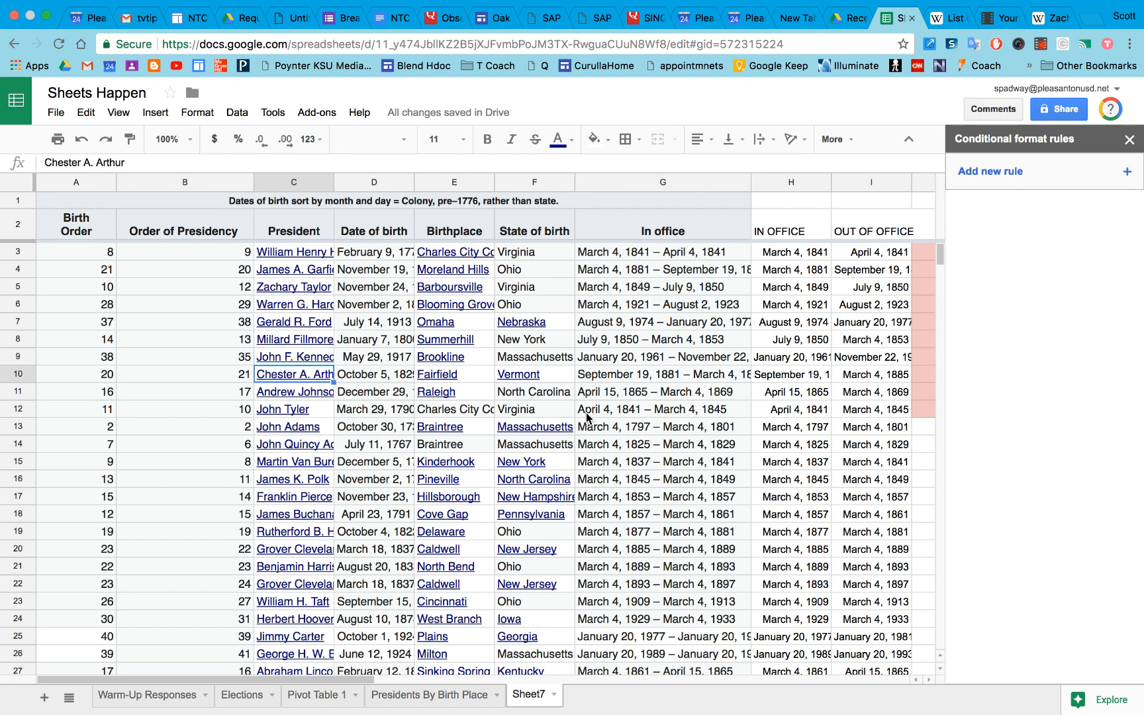
key("Down")
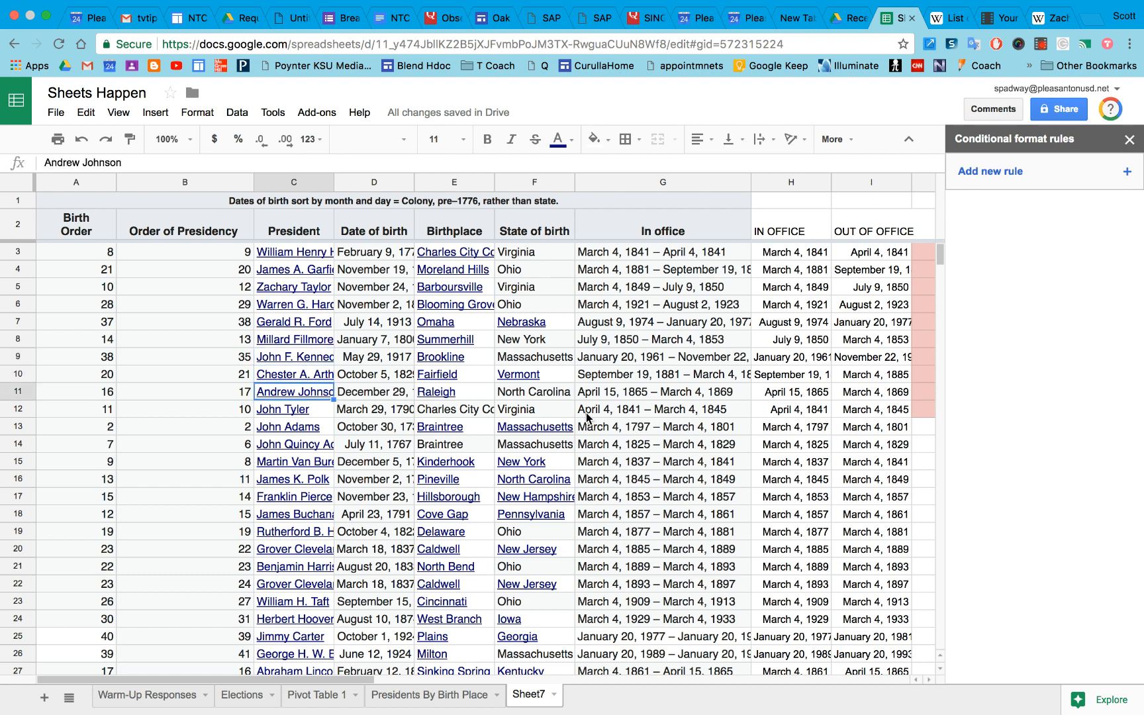
key("Down")
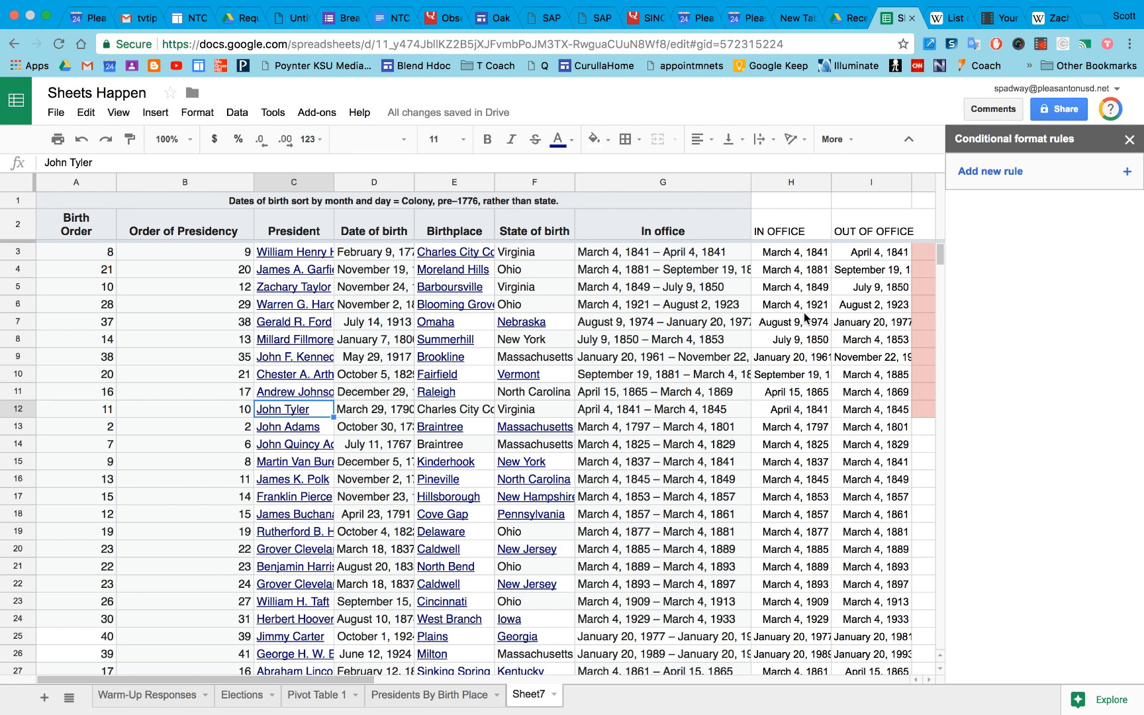
Find George Washington's days in office, select cell J34 and start a new conditional formatting rule
left_click(887, 411)
scroll(888, 424, "right", 2)
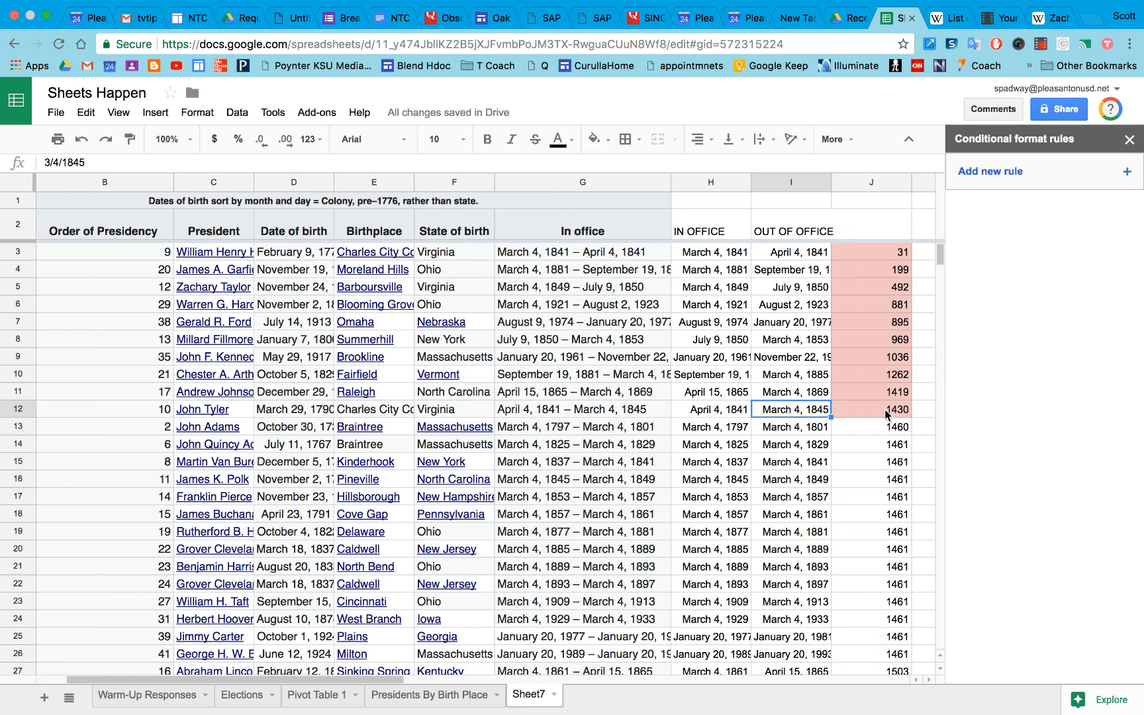
scroll(873, 499, "down", 5)
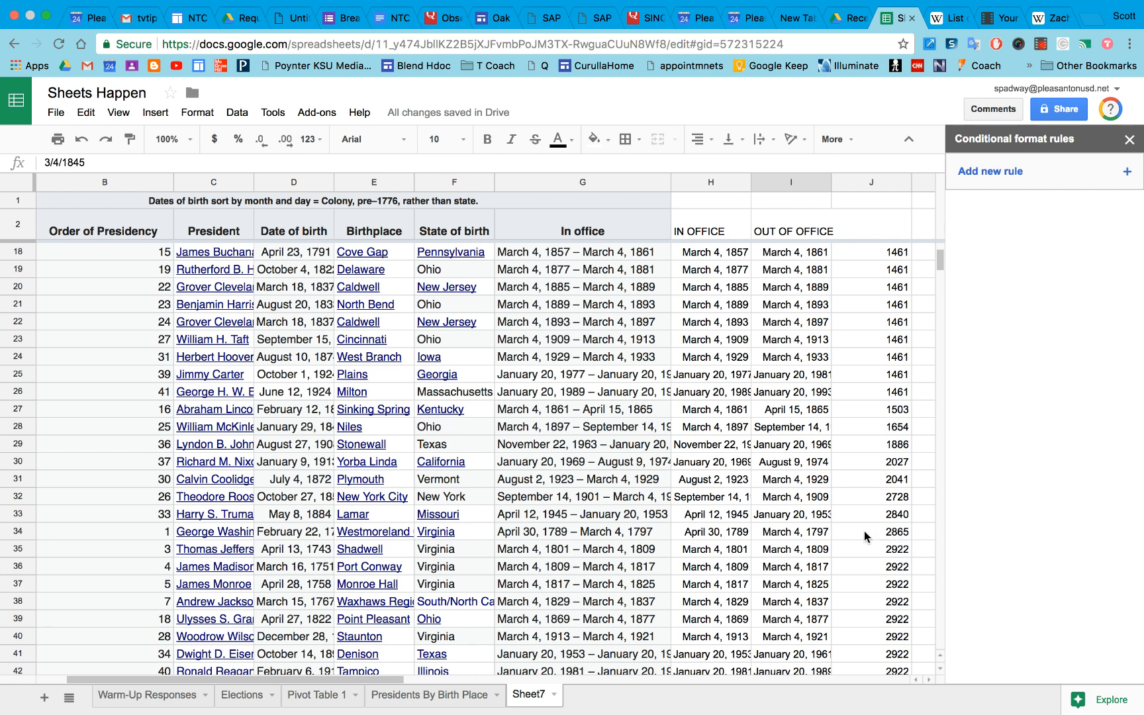
left_click(900, 535)
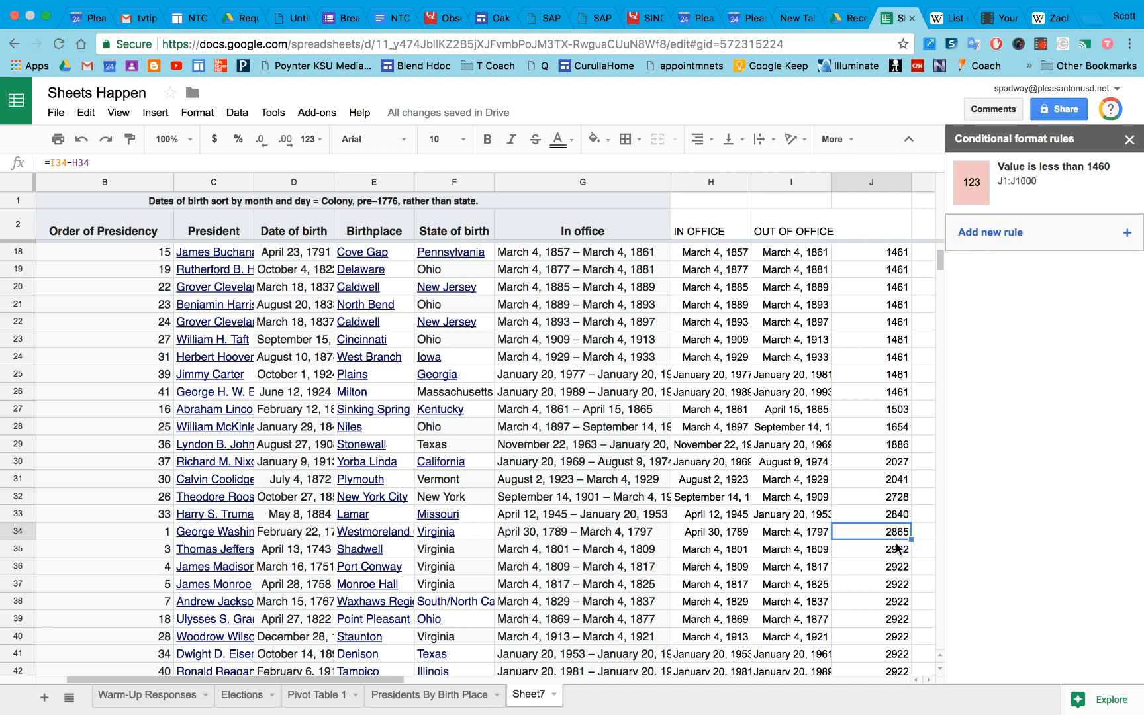
left_click(1059, 233)
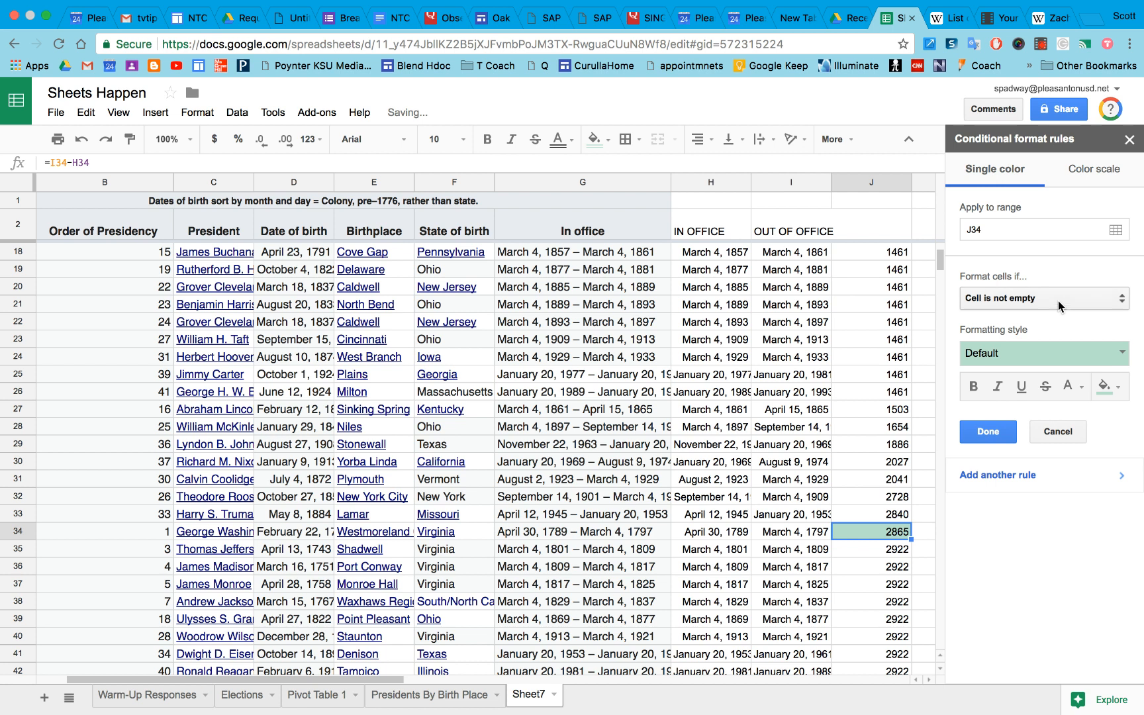
Try to change the new rule's range to the whole of column J as J:J using the data range selector
left_click(881, 187)
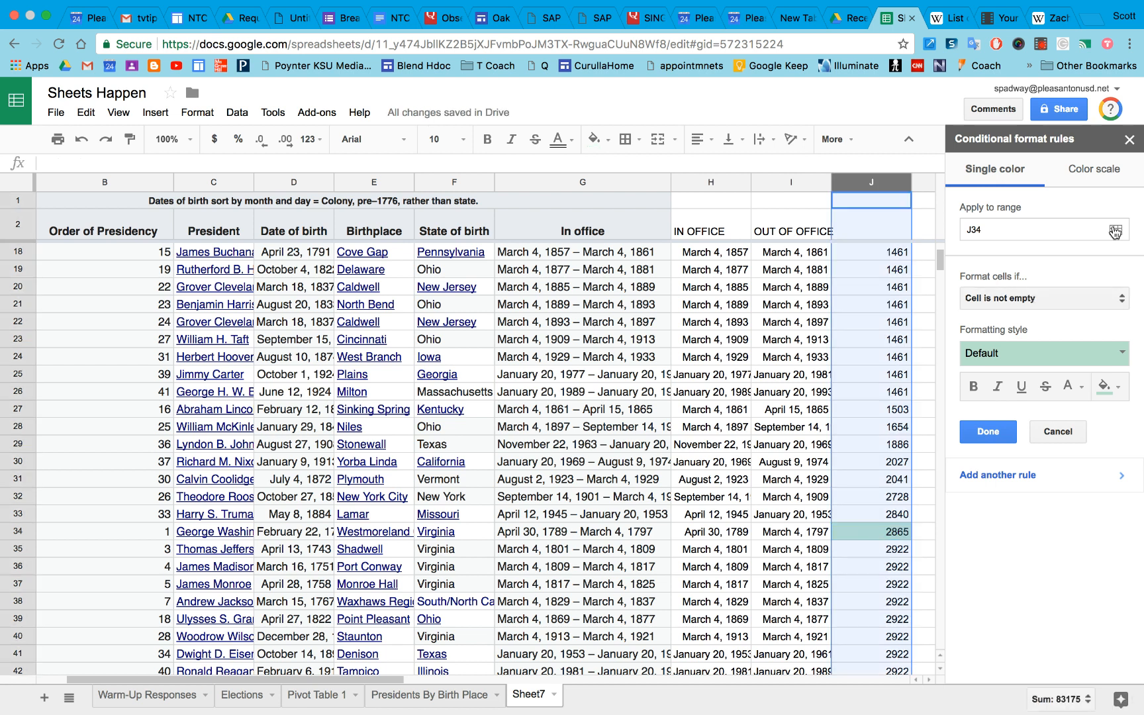
left_click(1115, 231)
key("BackSpace")
key("BackSpace")
type(":J")
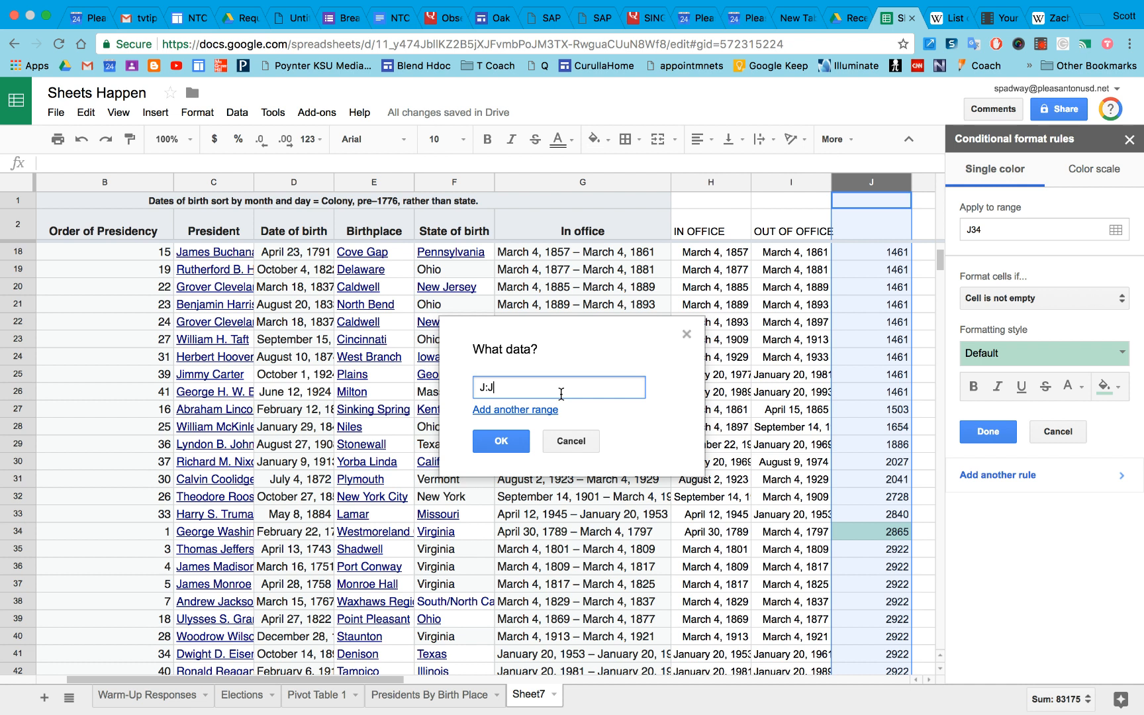
left_click(477, 431)
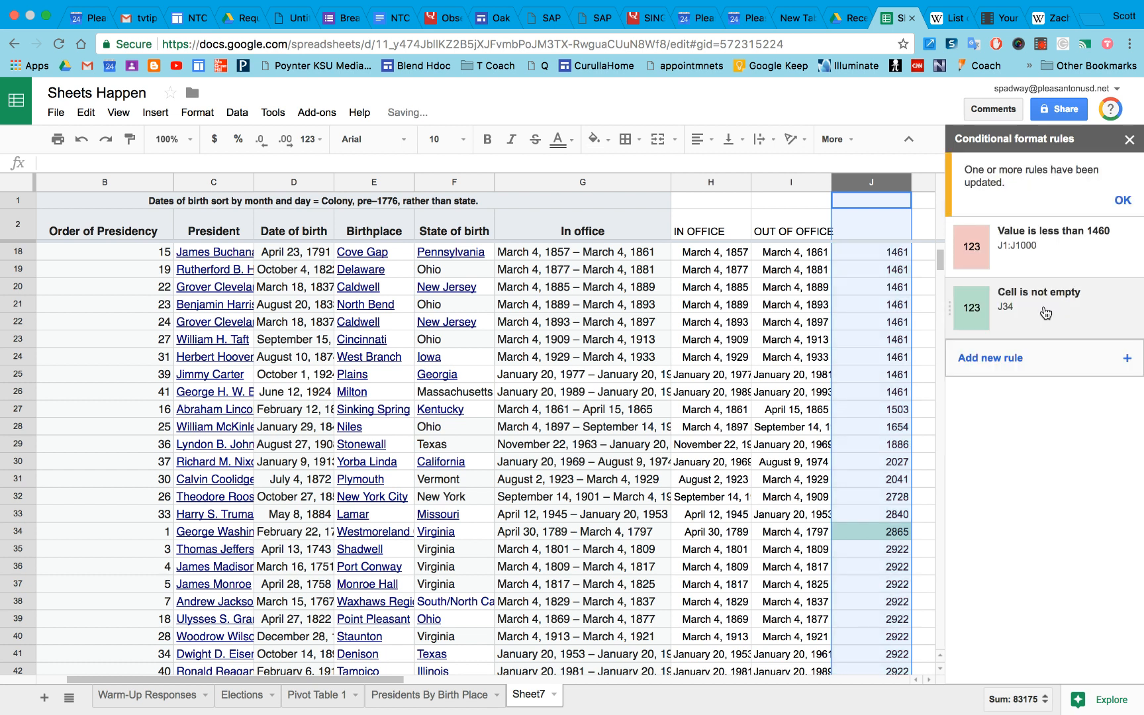
Reopen the conditional formatting rule for J34 and set its range to J:J
left_click(1045, 313)
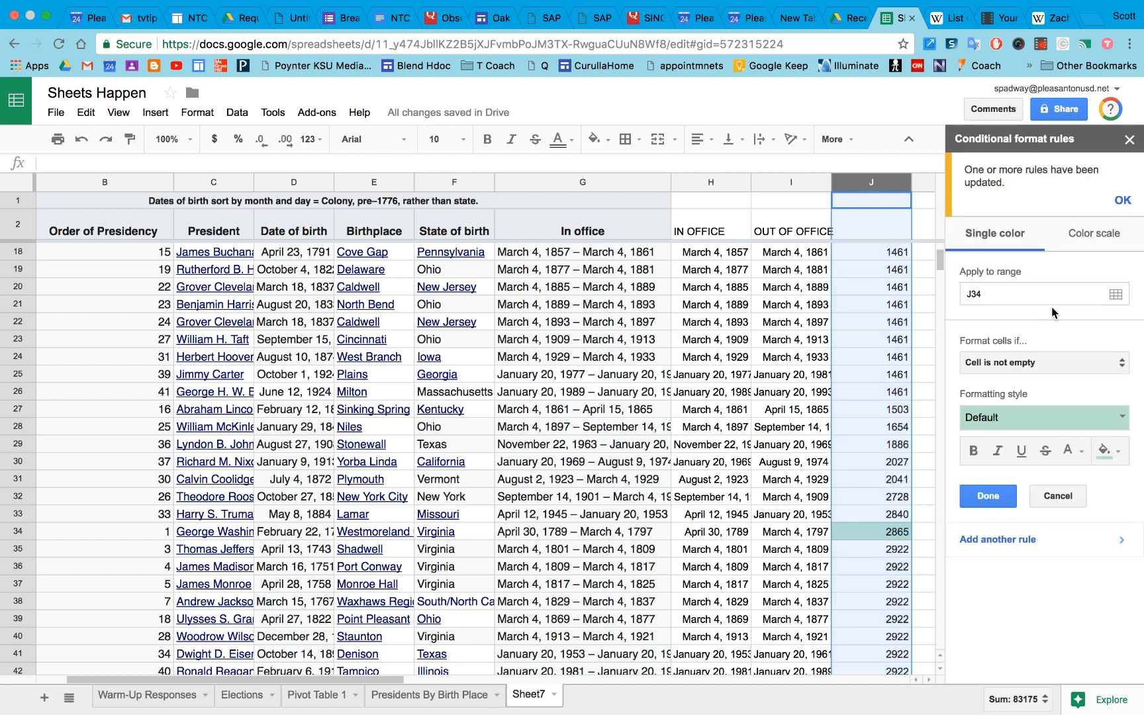
left_click(1043, 300)
type("J:J")
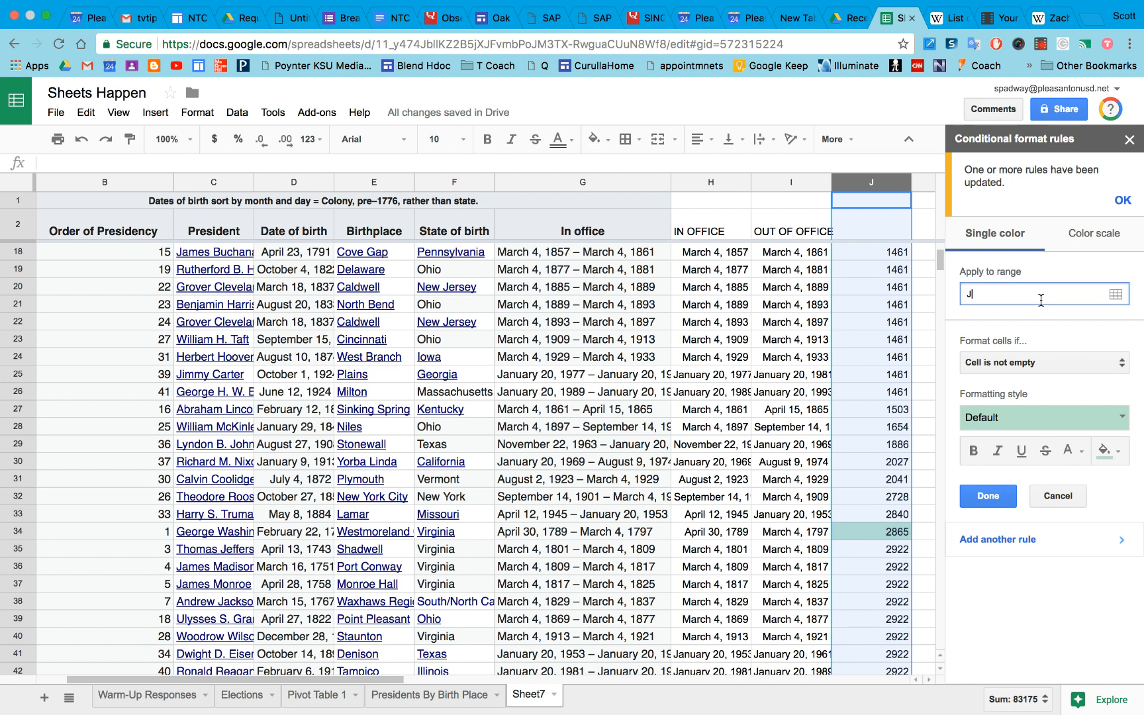
Set the rule's condition to greater than or equal to 2865 and save it with the default green style
left_click(1118, 362)
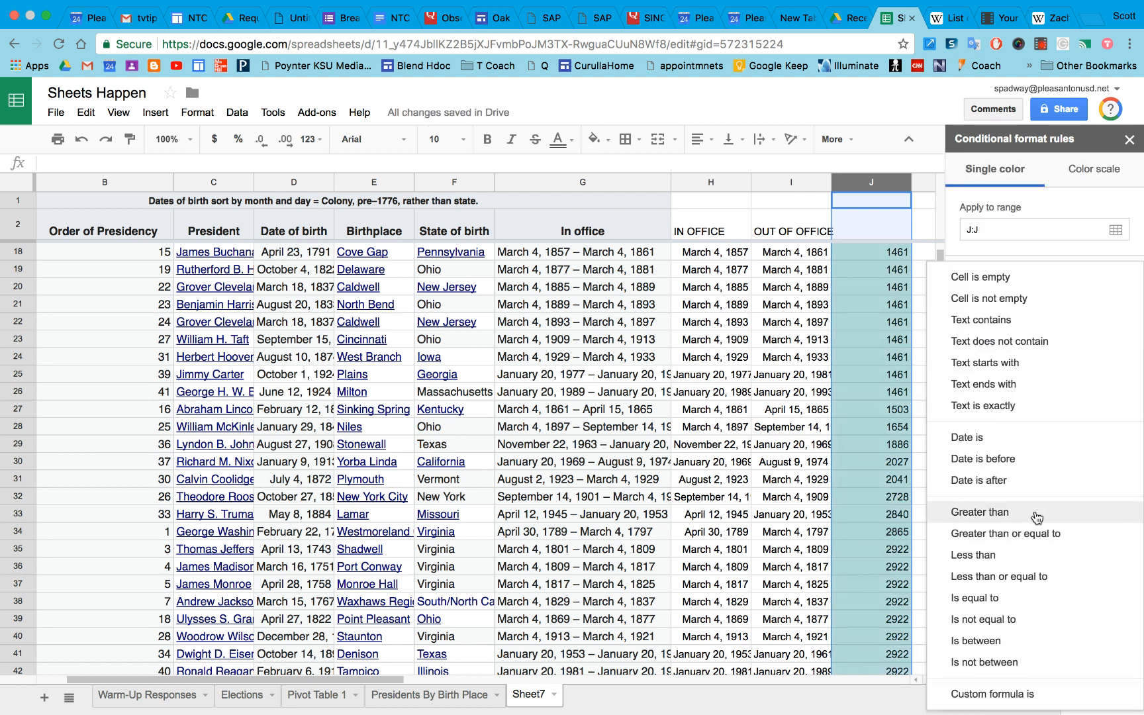
left_click(1025, 523)
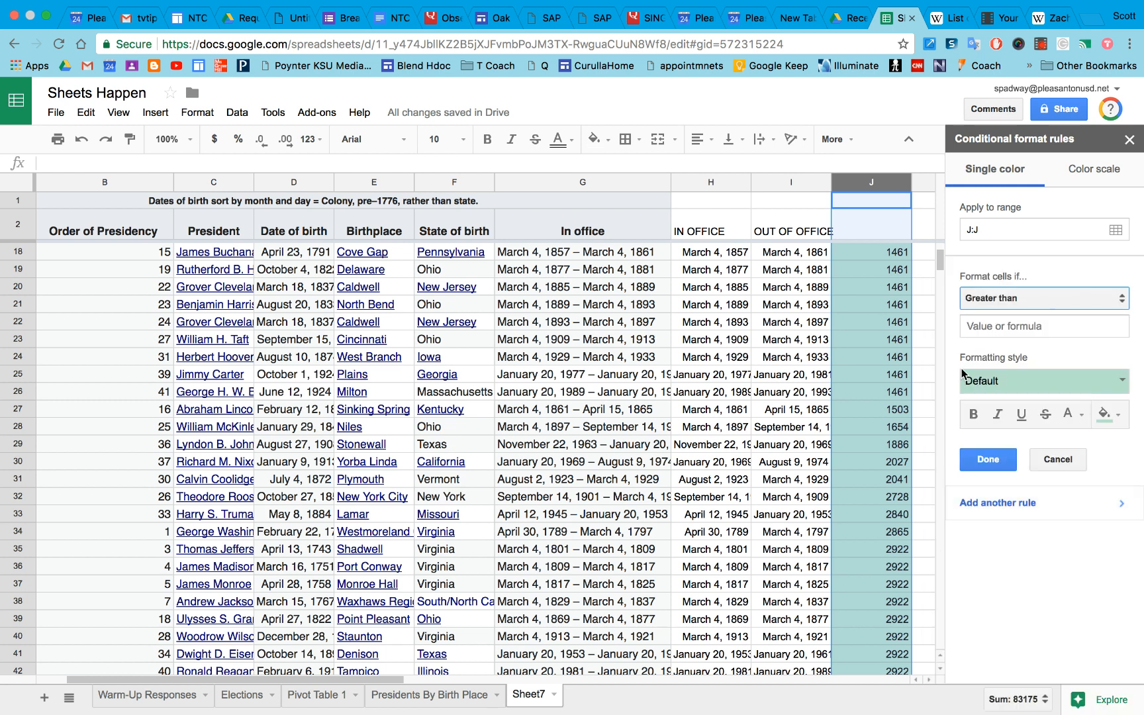
left_click(999, 298)
left_click(1001, 357)
left_click(994, 337)
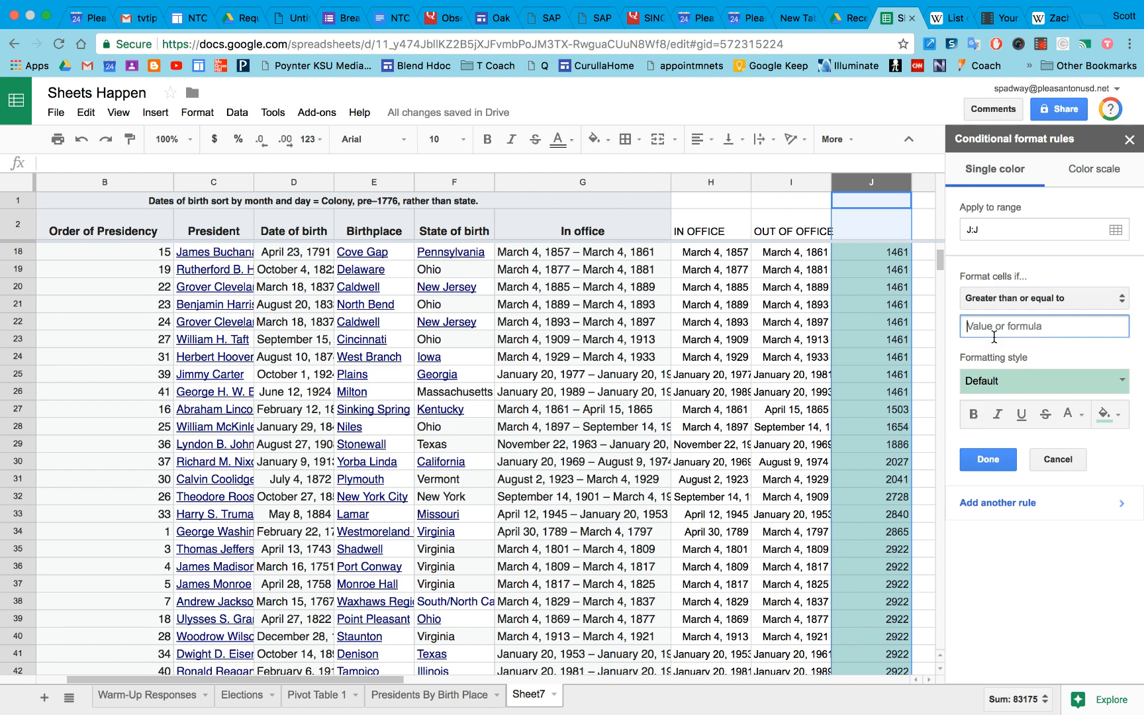
type("2865")
left_click(988, 460)
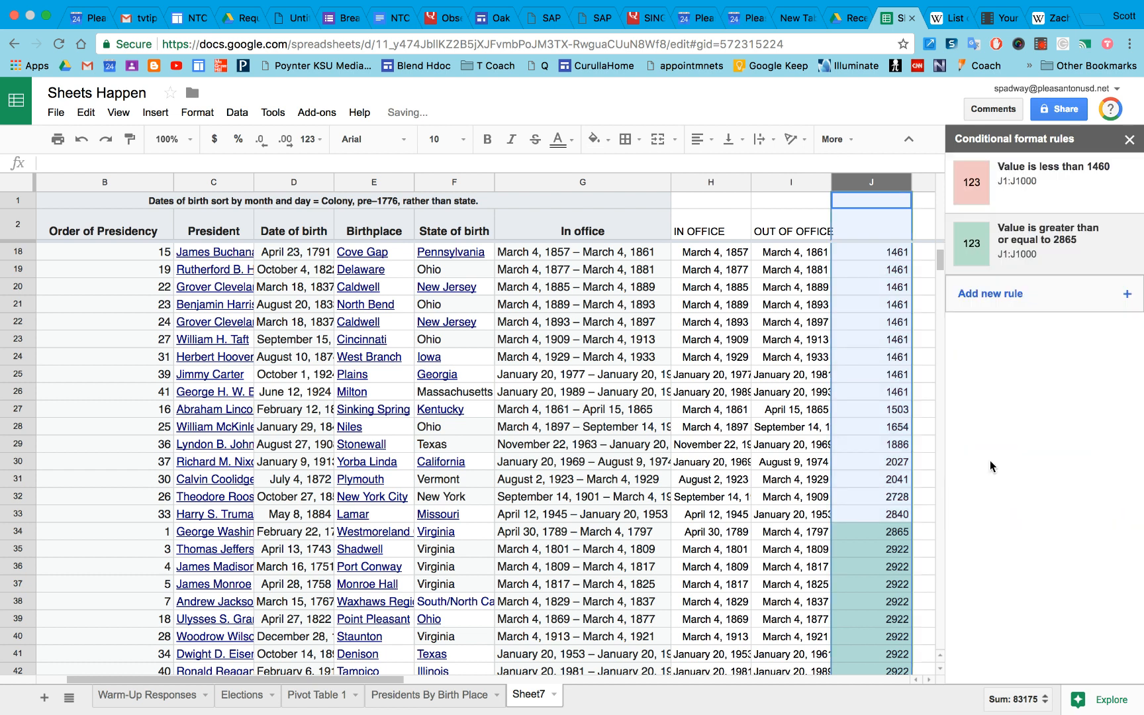
Review the red and green highlighting down column J and inspect Franklin D. Roosevelt's days-in-office and start-date cells in row 46
scroll(904, 543, "up", 2)
scroll(901, 546, "up", 3)
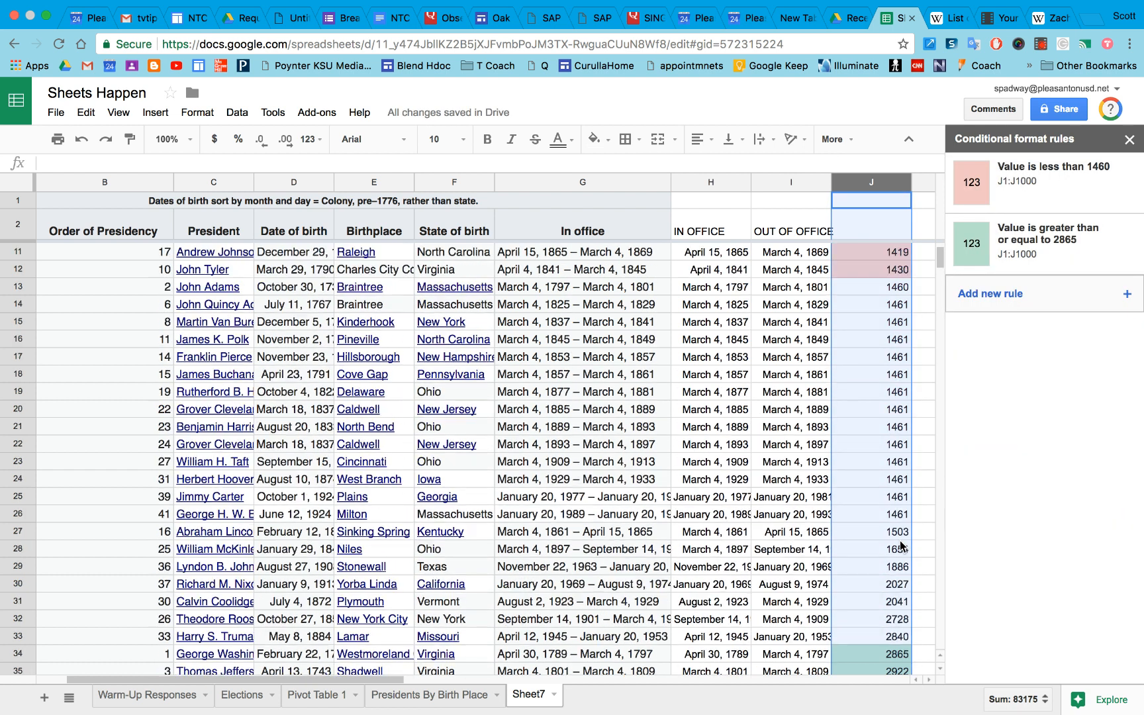
scroll(900, 546, "down", 2)
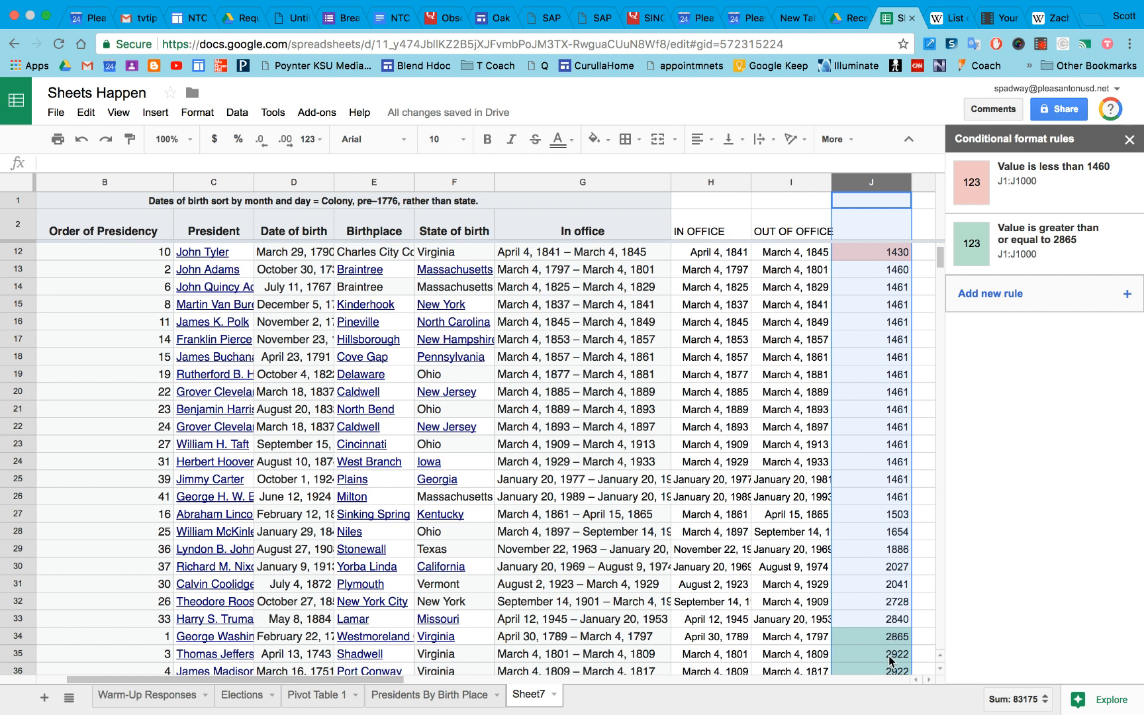
scroll(891, 658, "down", 5)
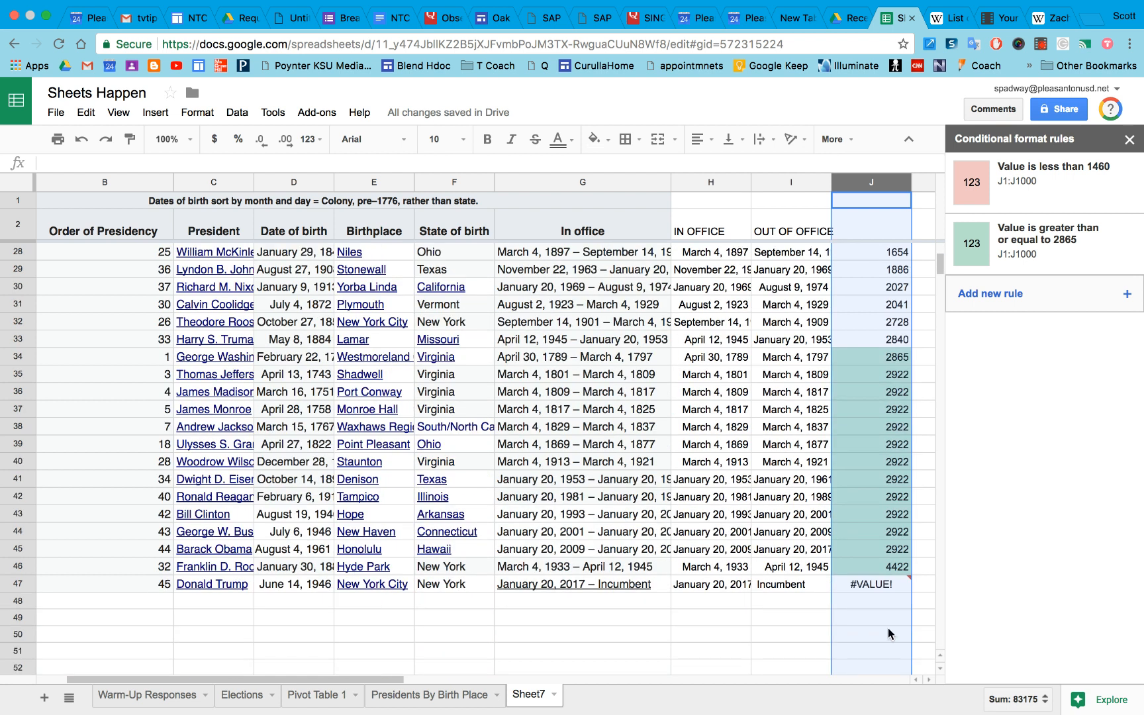
left_click(856, 568)
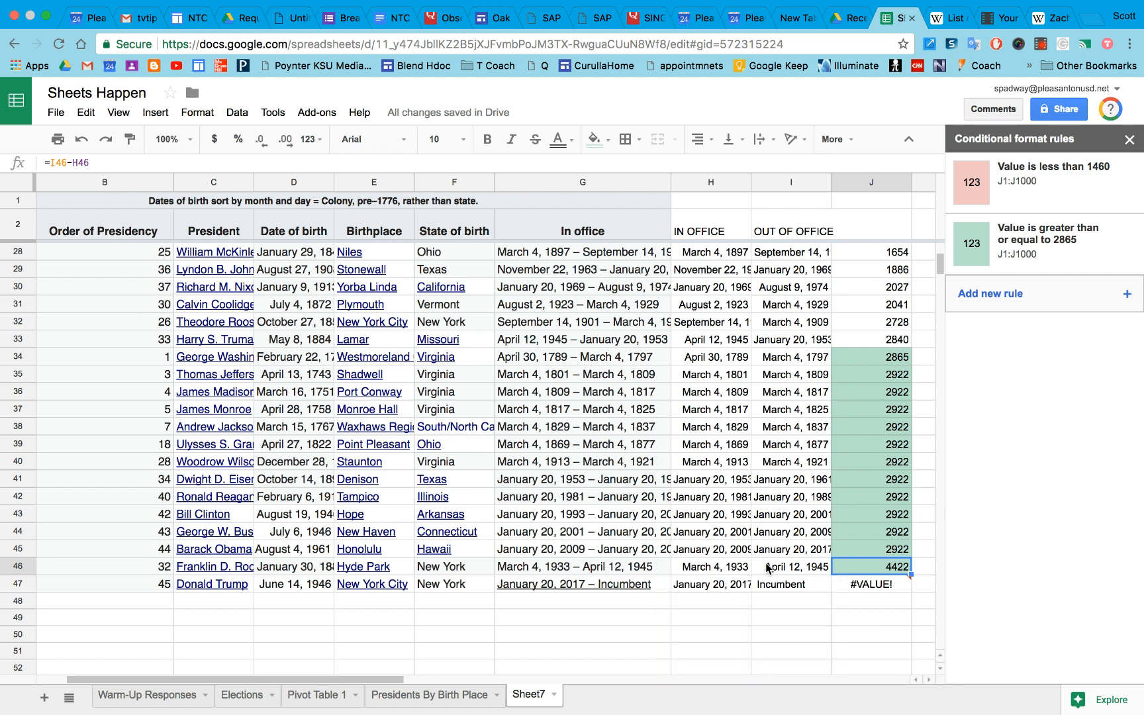
left_click(684, 572)
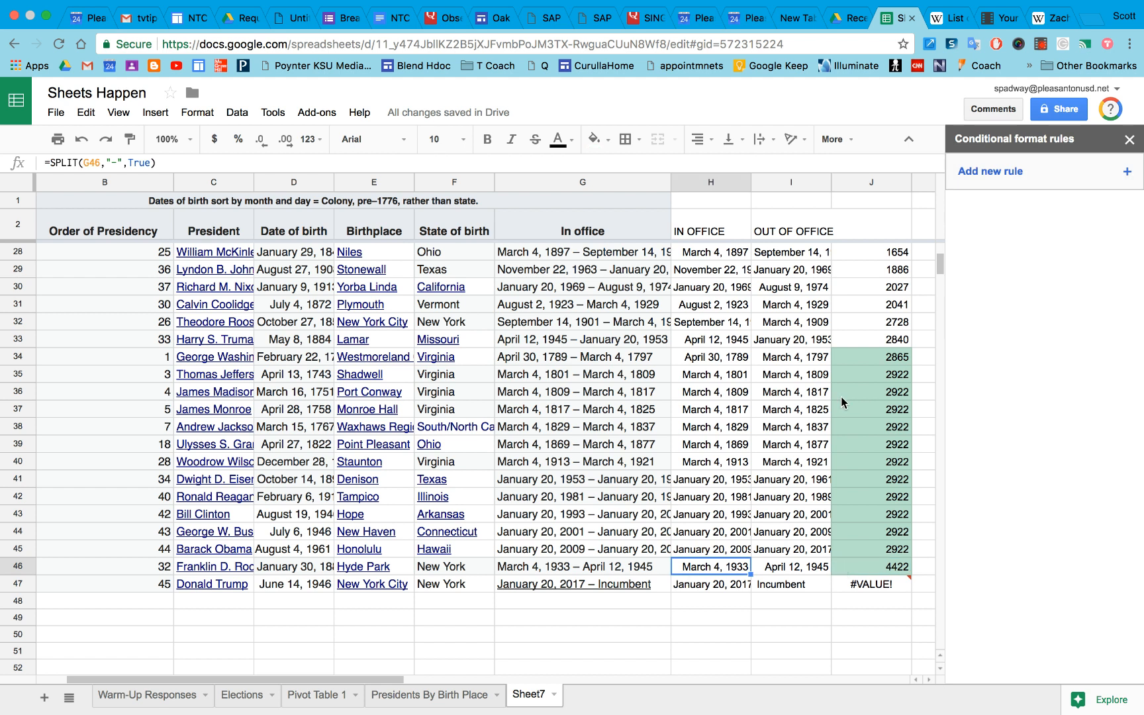
scroll(839, 388, "up", 3)
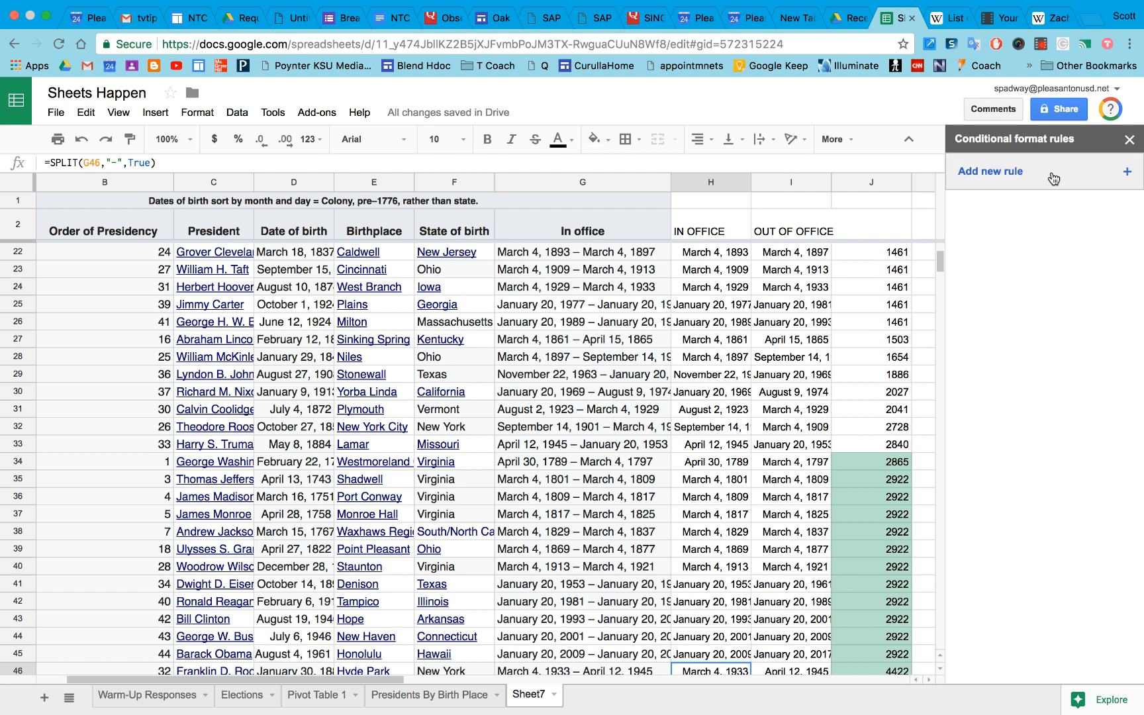
scroll(795, 375, "up", 5)
scroll(815, 374, "left", 2)
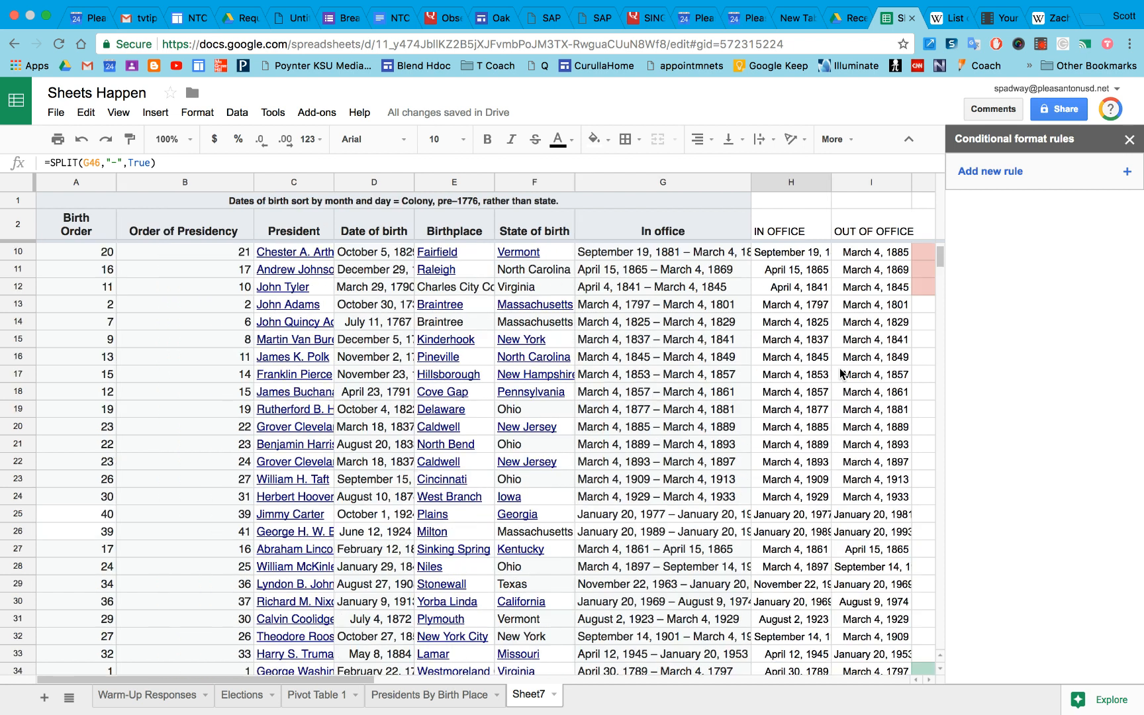
scroll(841, 374, "right", 2)
scroll(841, 374, "down", 1)
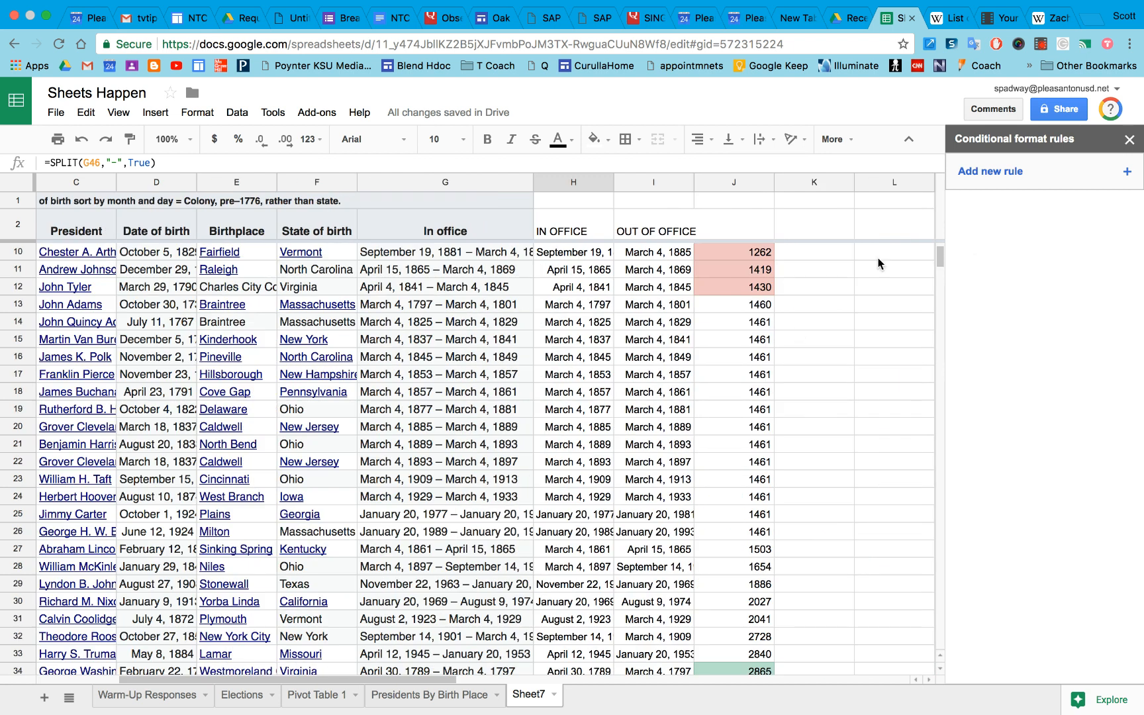
Add another conditional formatting rule and set its range to J:J
left_click(1019, 182)
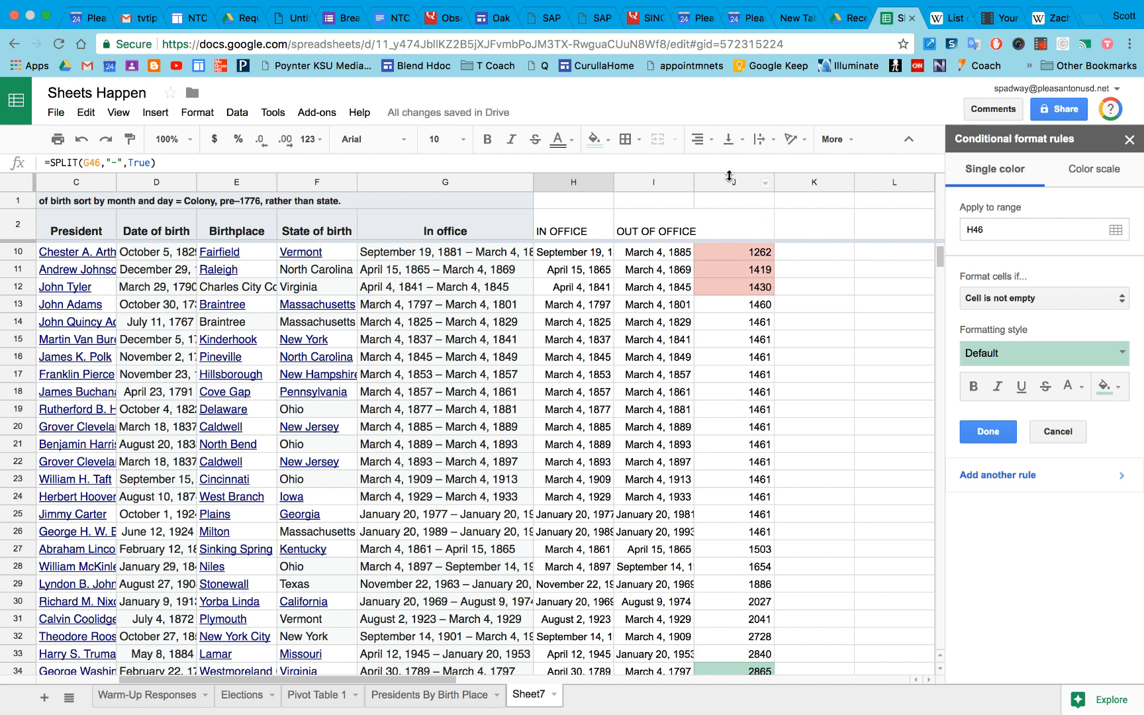
left_click(1049, 229)
type("J")
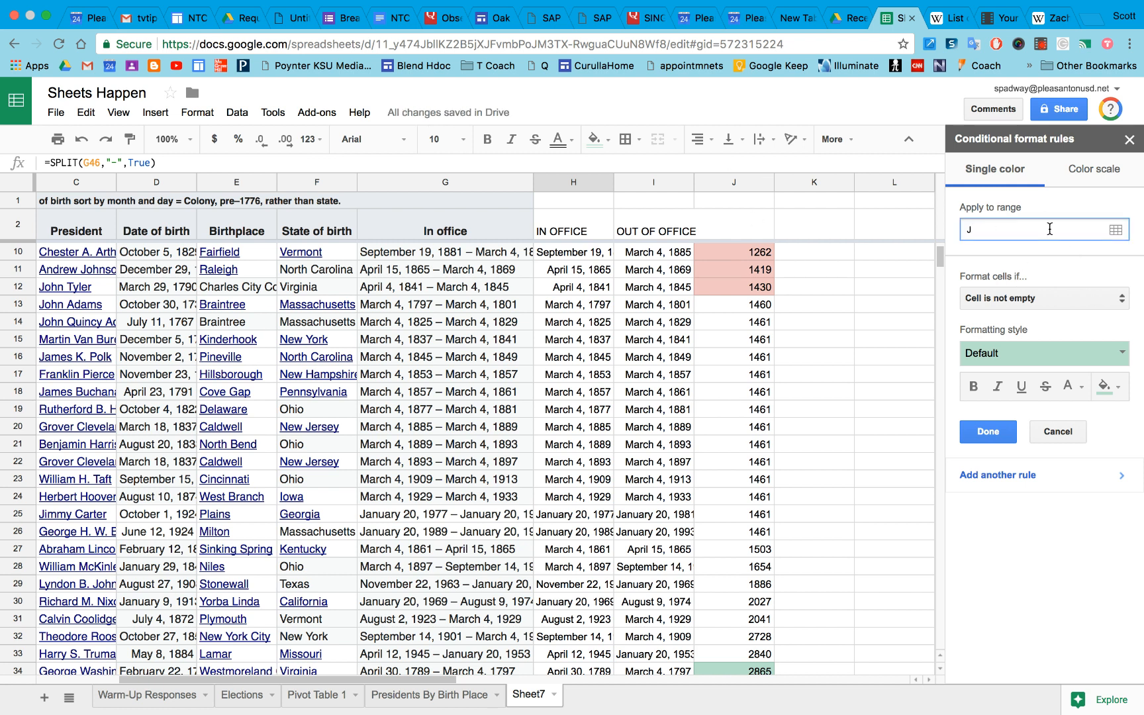
type(":J")
Set the rule's condition to is between 1459 and 1462 and give it the default yellow formatting style
left_click(1079, 300)
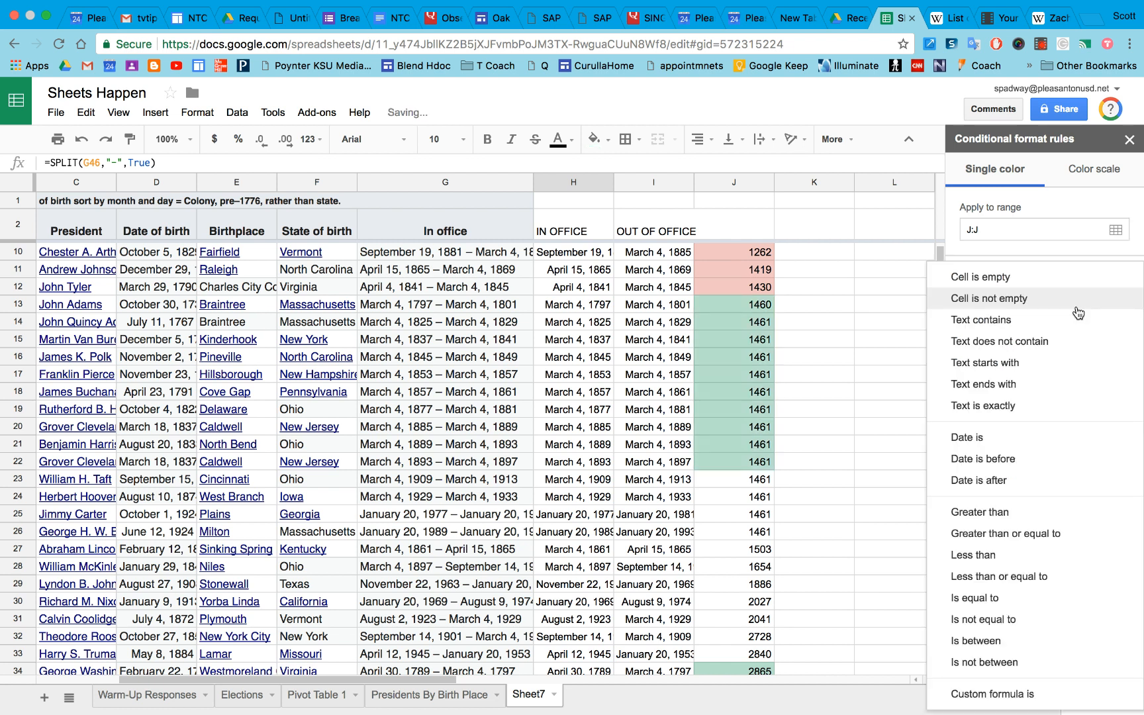
left_click(1027, 641)
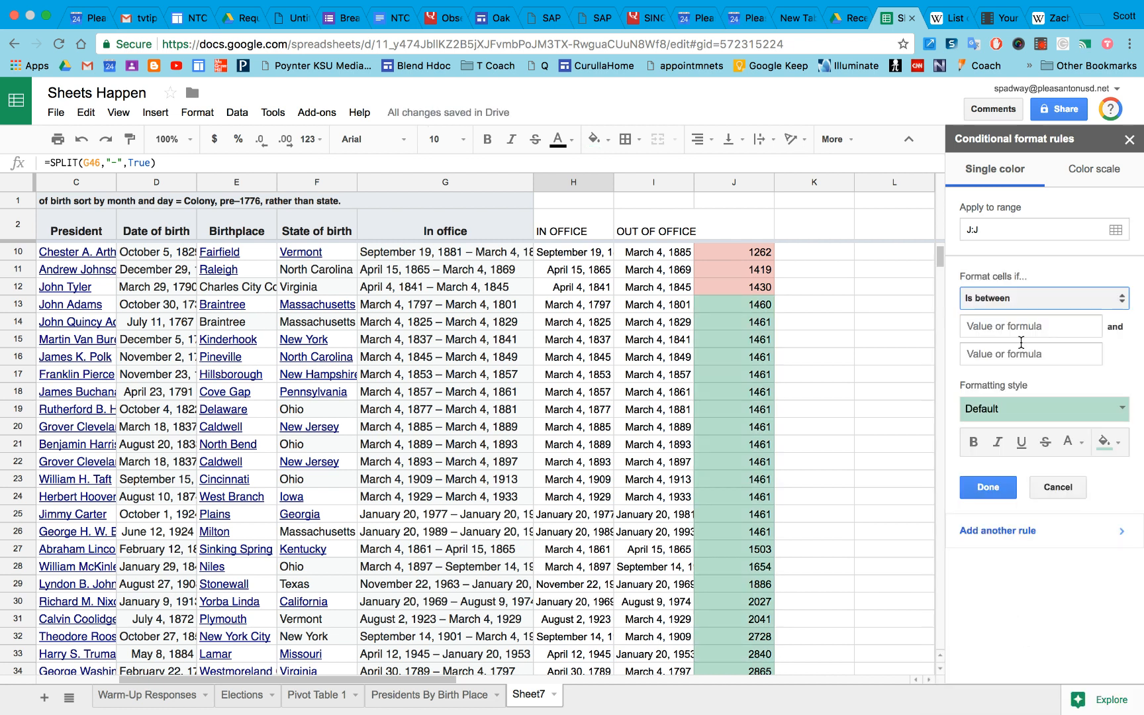
type("1459")
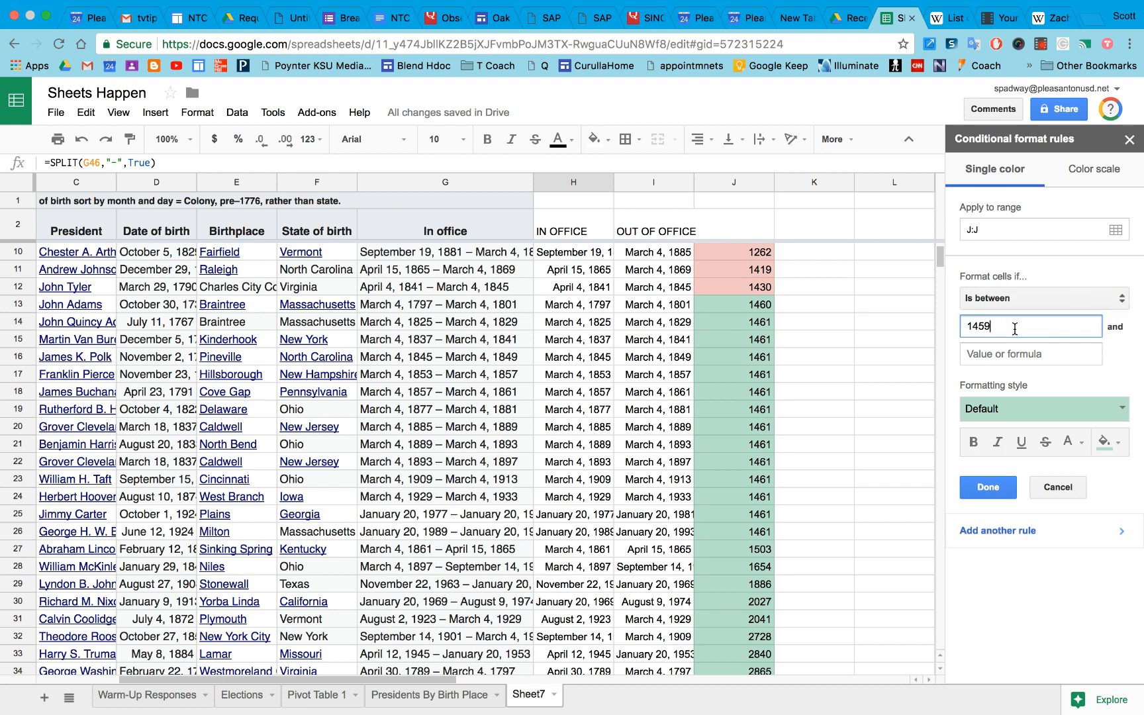
type("1462")
key("BackSpace")
key("BackSpace")
key("BackSpace")
key("Tab")
type("1")
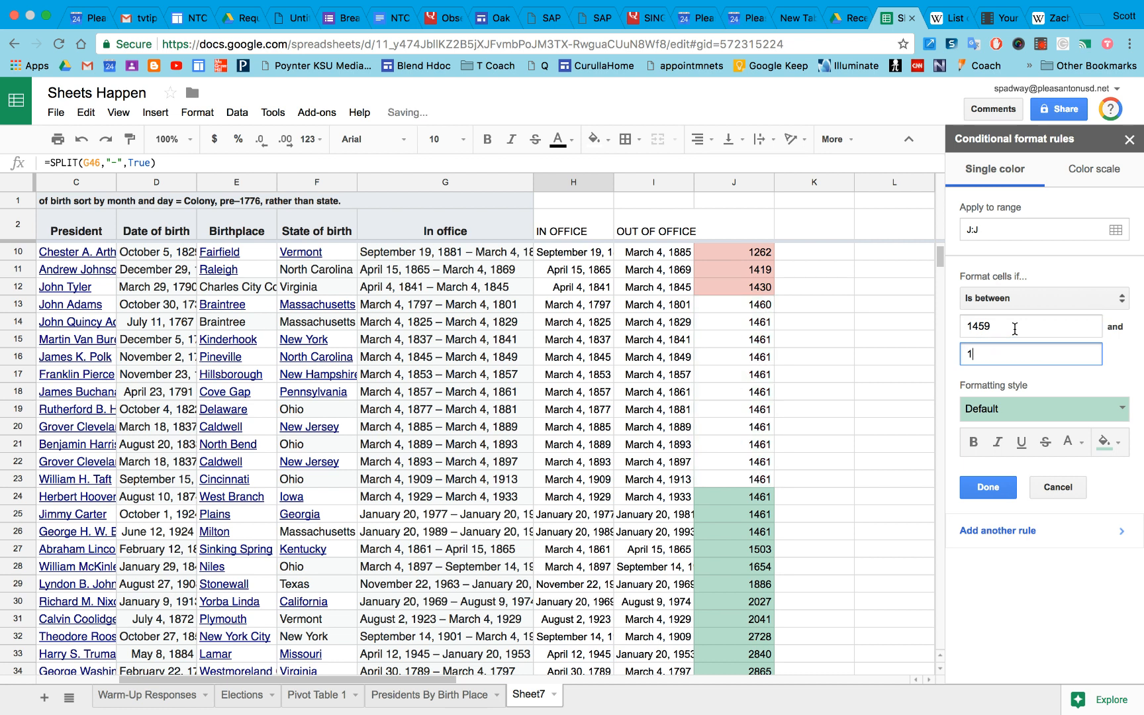
type("462")
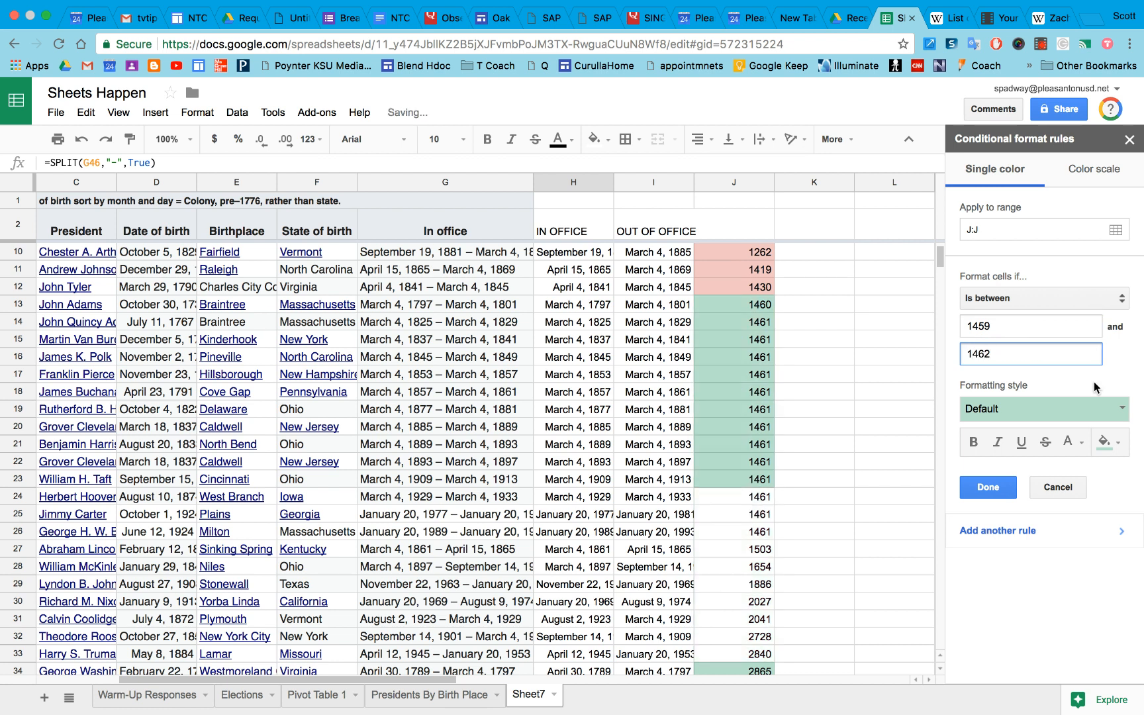
left_click(1091, 407)
left_click(1058, 439)
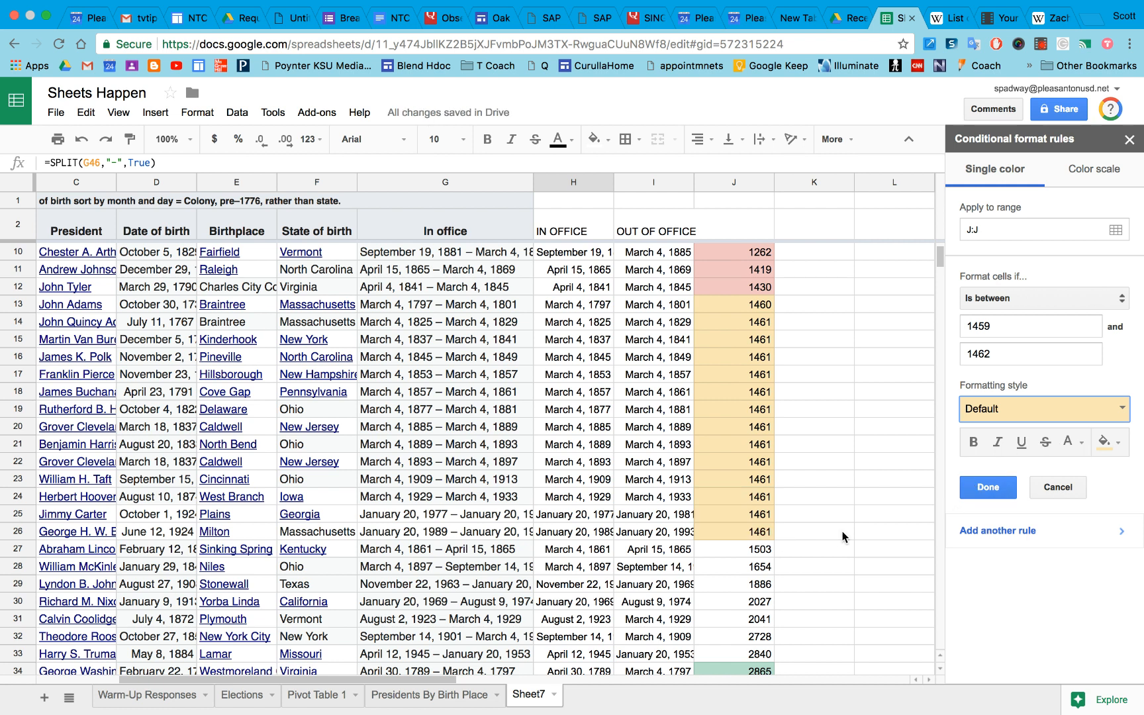
Review the red, yellow and green highlighting of the days in office across the rows of column J
left_click(770, 532)
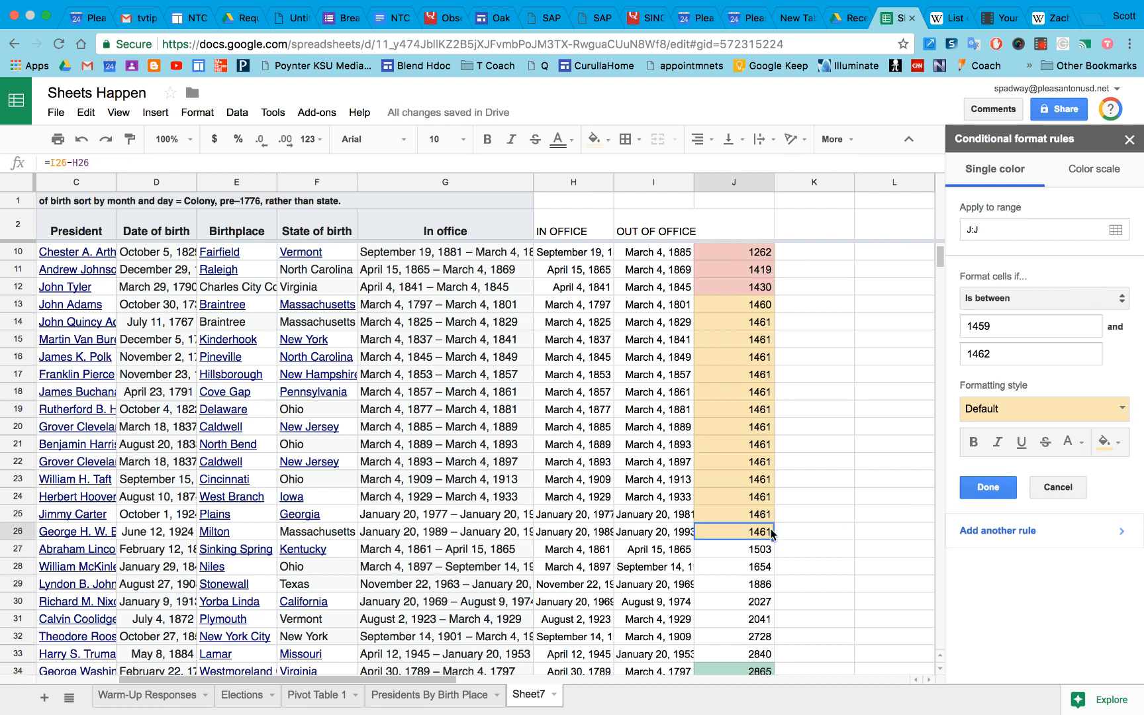
scroll(768, 538, "up", 5)
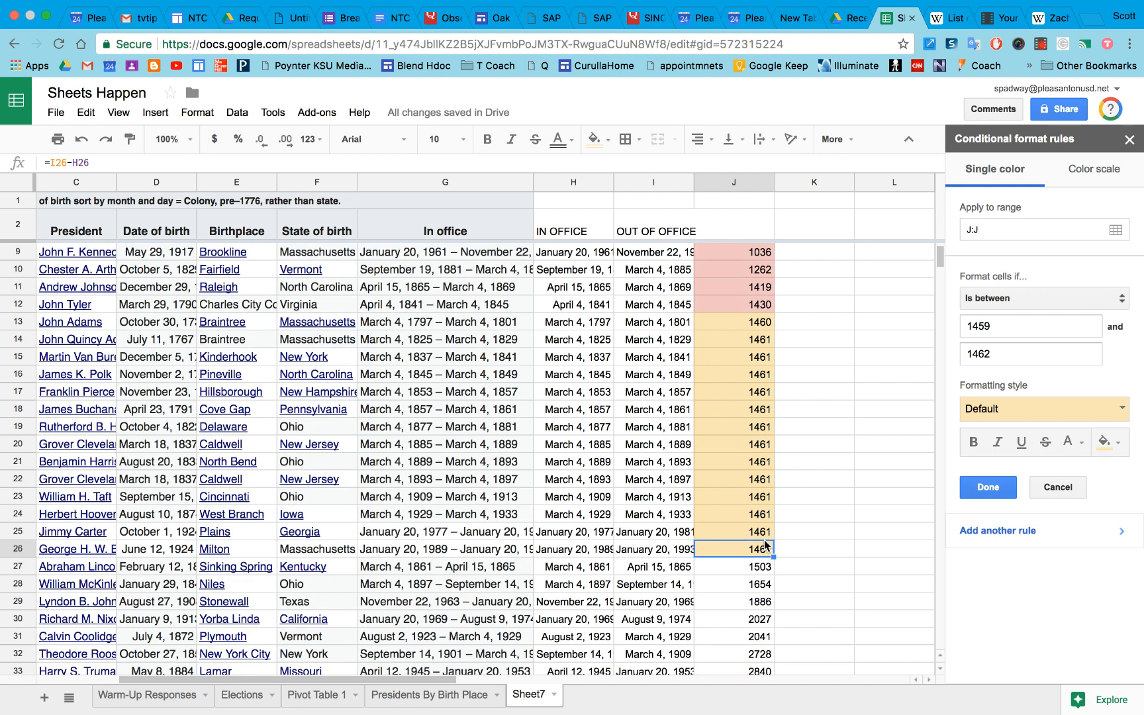
scroll(764, 544, "left", 3)
scroll(765, 544, "right", 5)
scroll(764, 544, "left", 2)
scroll(765, 544, "down", 5)
scroll(765, 544, "right", 1)
scroll(765, 545, "down", 1)
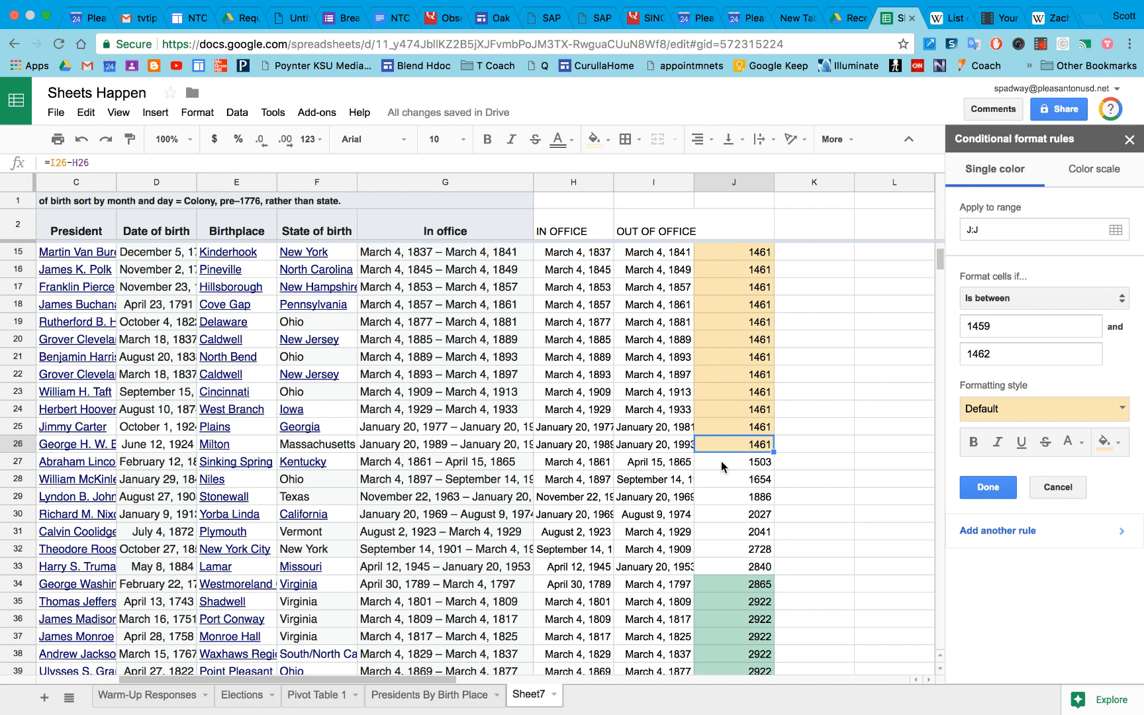
scroll(721, 462, "up", 4)
scroll(721, 461, "right", 2)
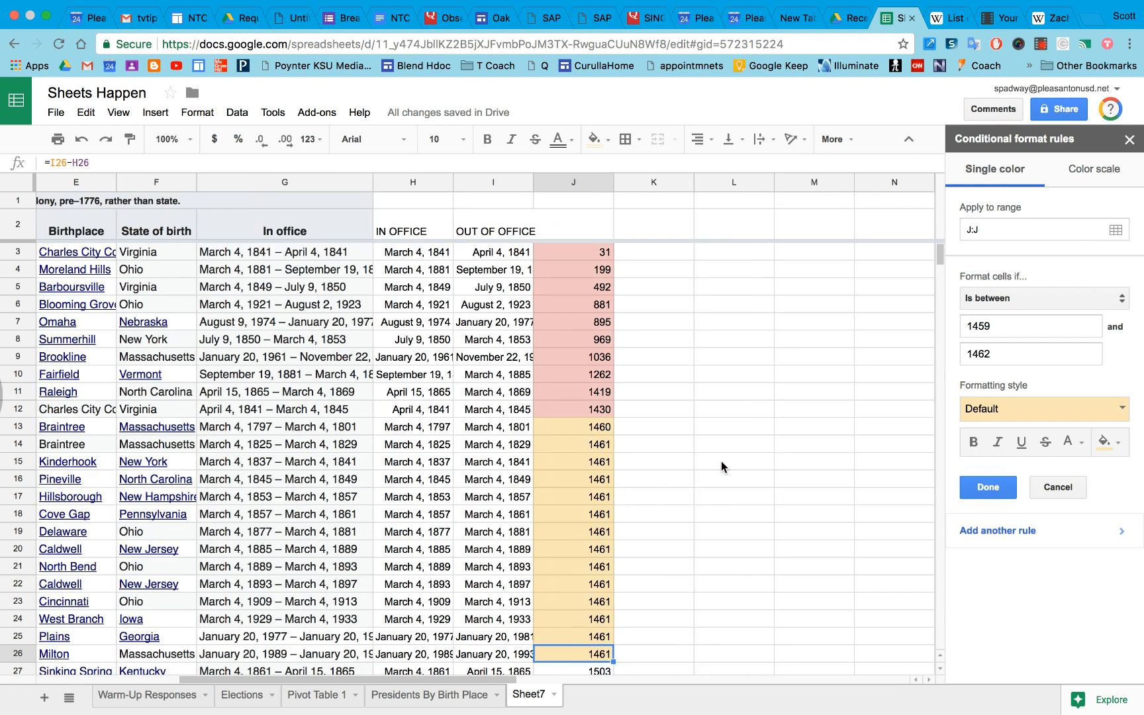
scroll(721, 462, "left", 4)
scroll(720, 470, "right", 3)
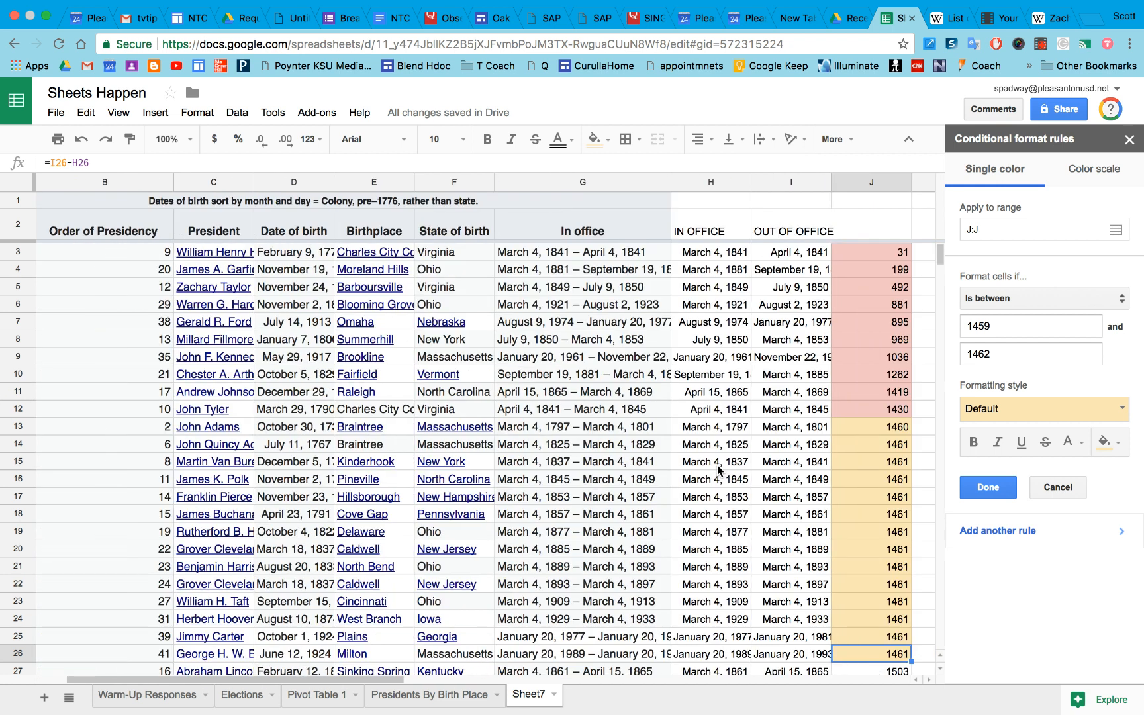
Close the conditional format rules and sort the sheet A to Z by the Birth Order column
left_click(1130, 140)
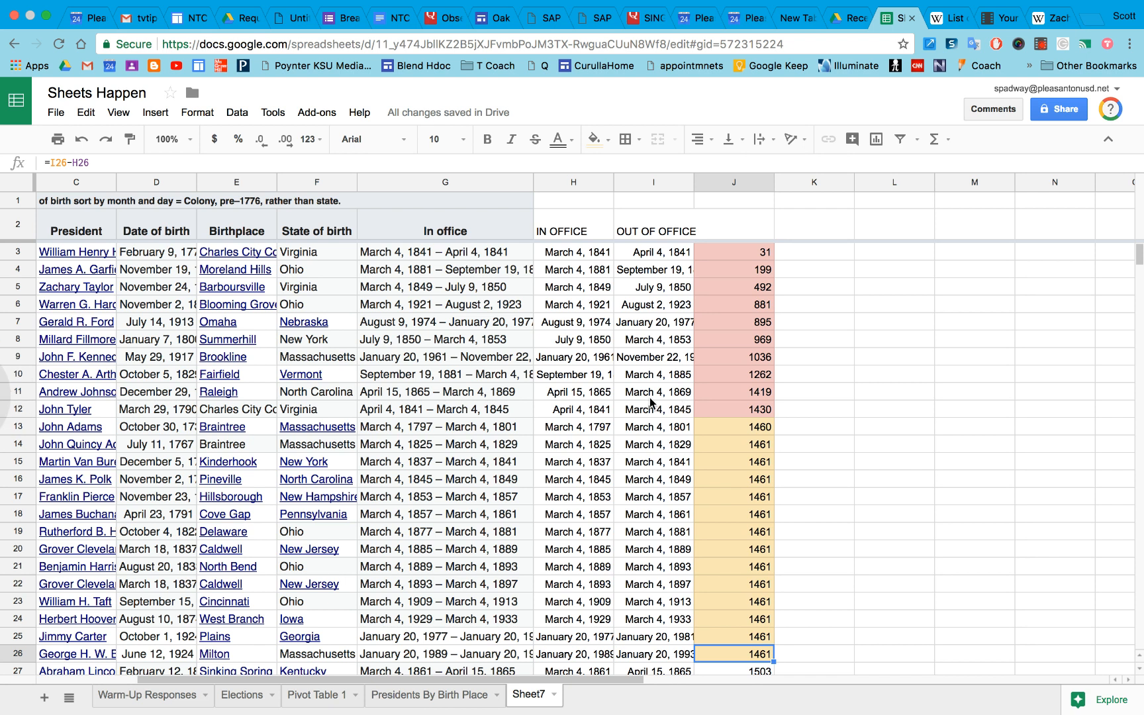
left_click_drag(408, 680, 222, 681)
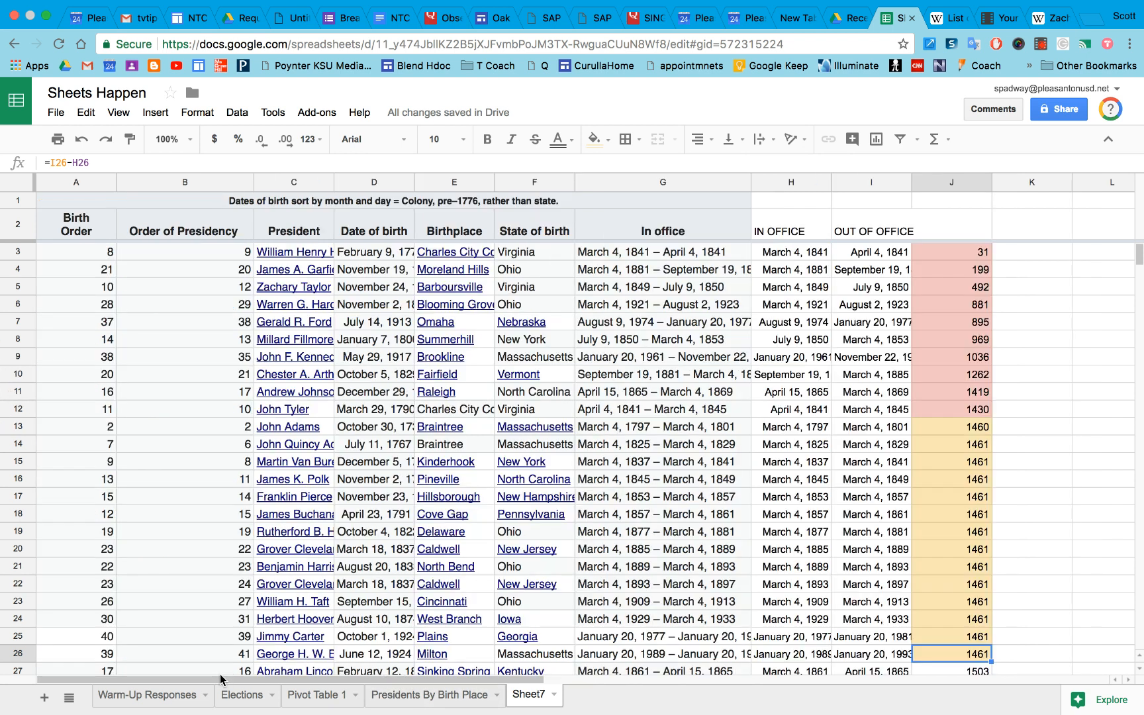
left_click(104, 186)
left_click(105, 184)
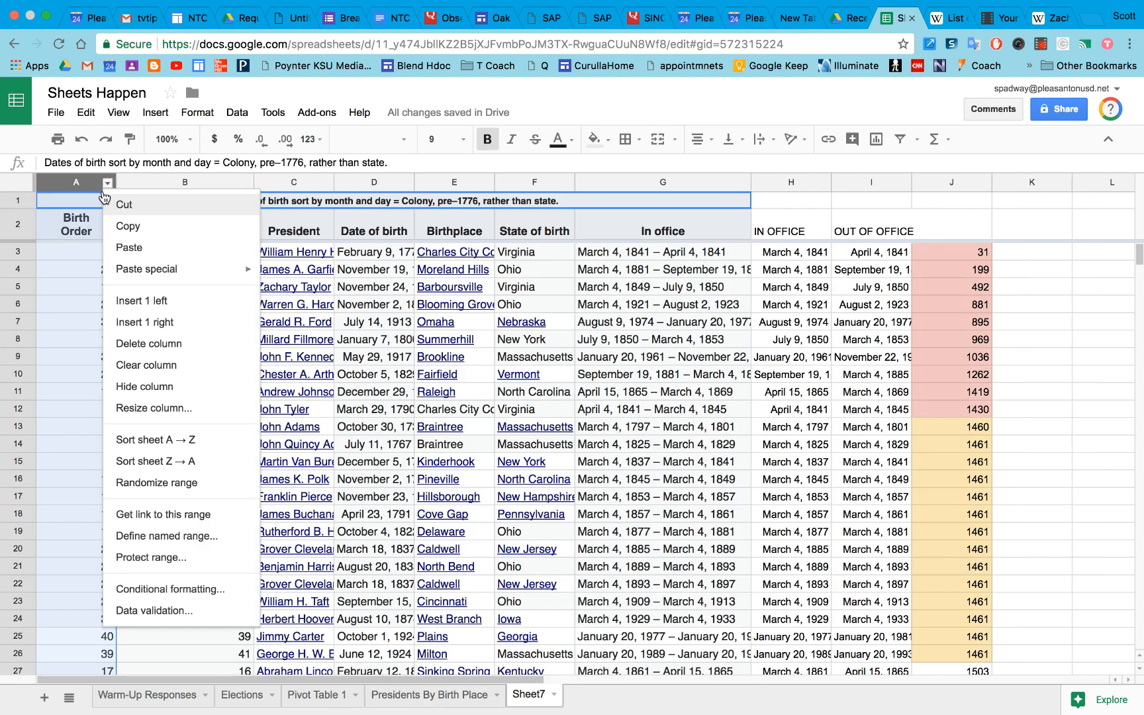
left_click(173, 438)
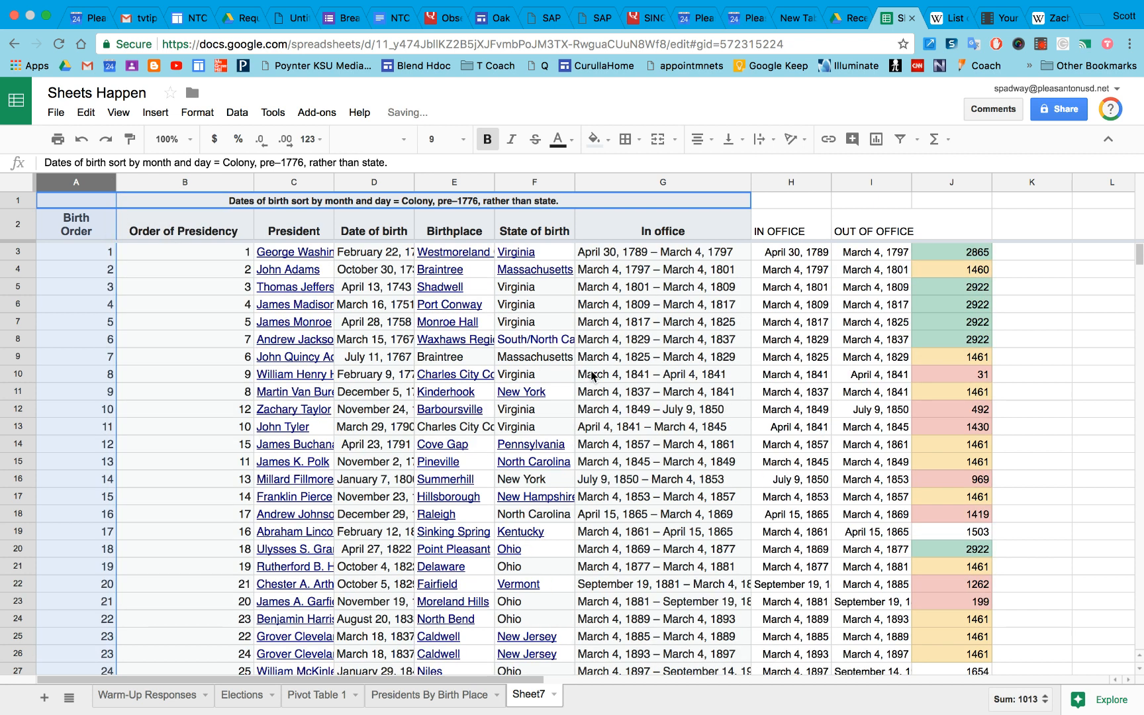
Examine the color-coded days in office down column J and look briefly at the Presidents By Birth Place sheet
left_click(938, 292)
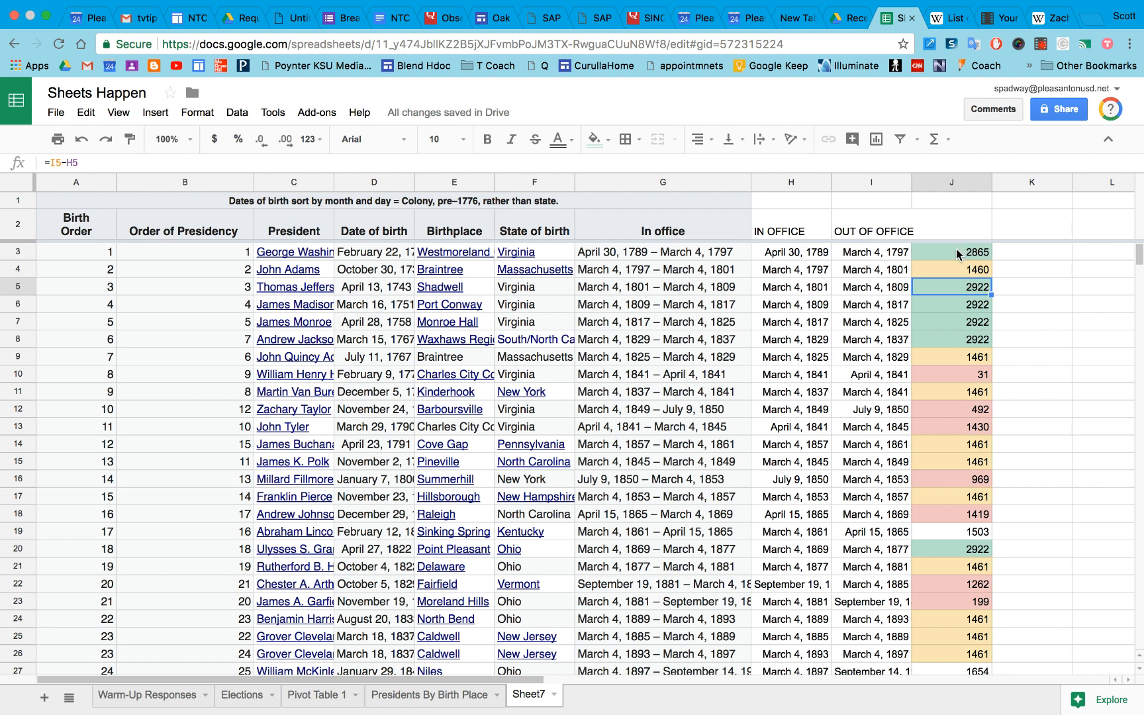
left_click(958, 253)
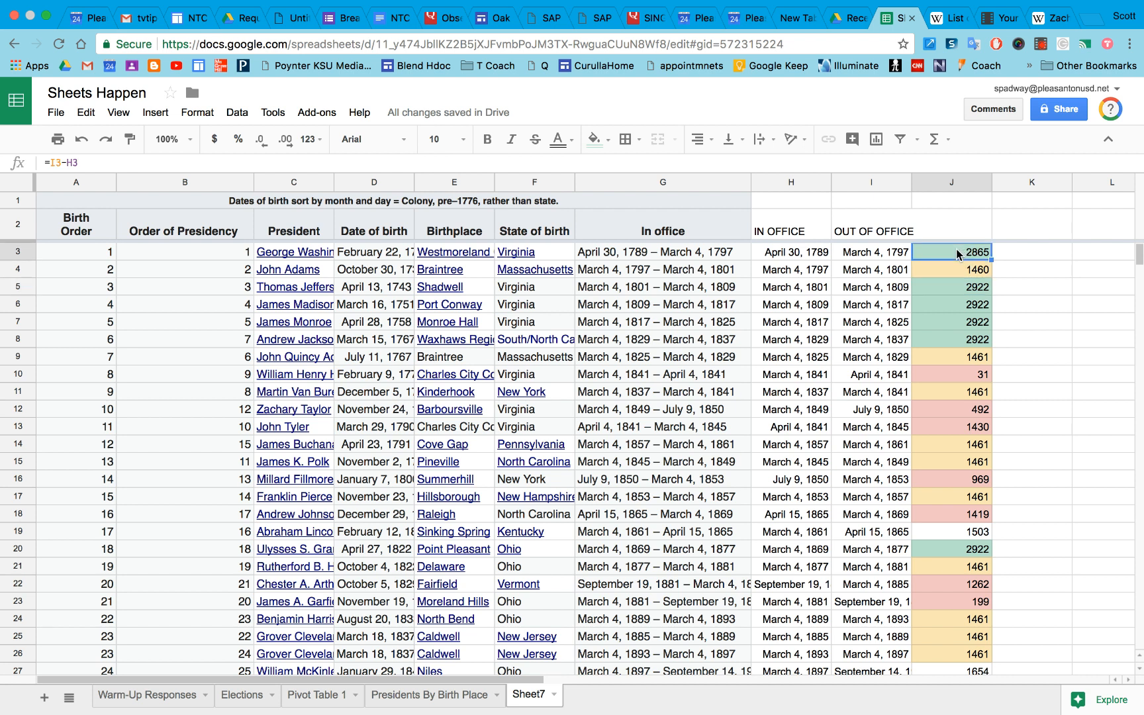
key("Down")
key("Down")
key("Down")
key("Down")
key("Down")
key("Down")
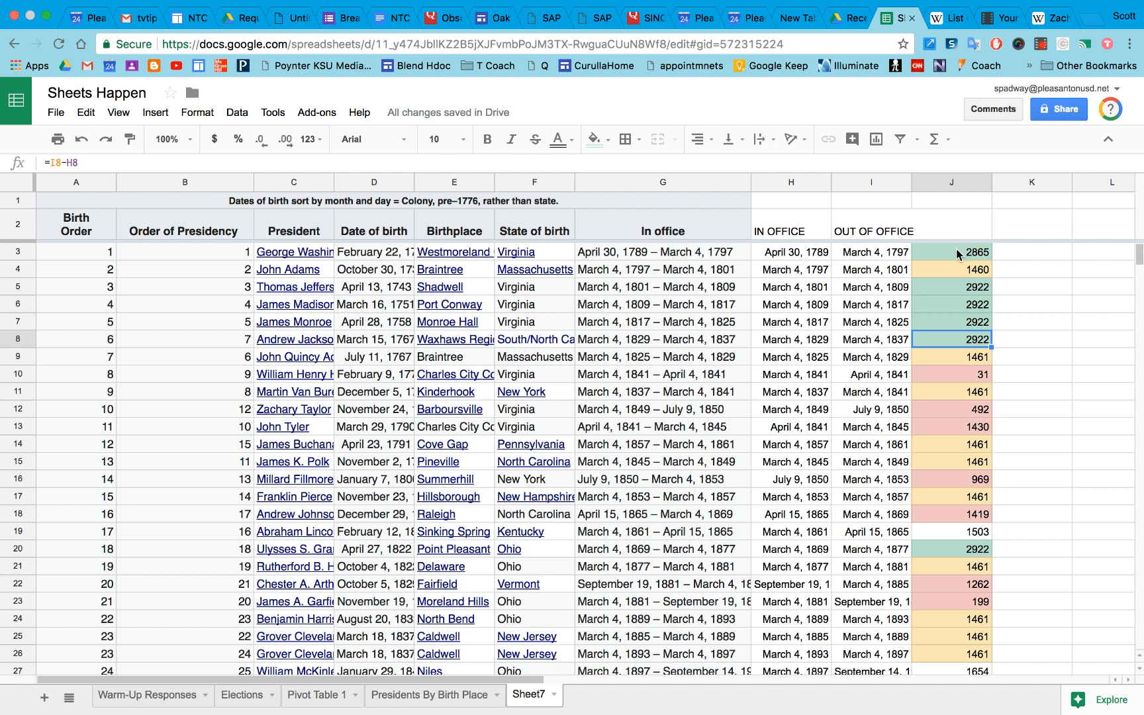
key("Down")
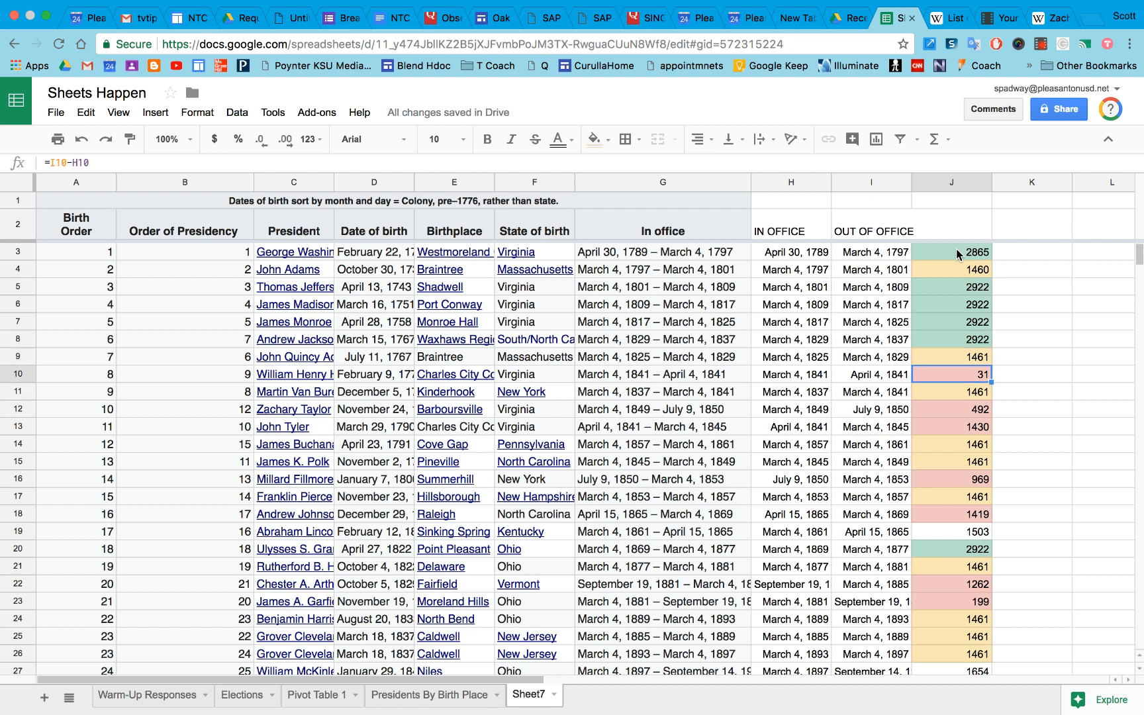
key("Down")
key("Down")
key("Down")
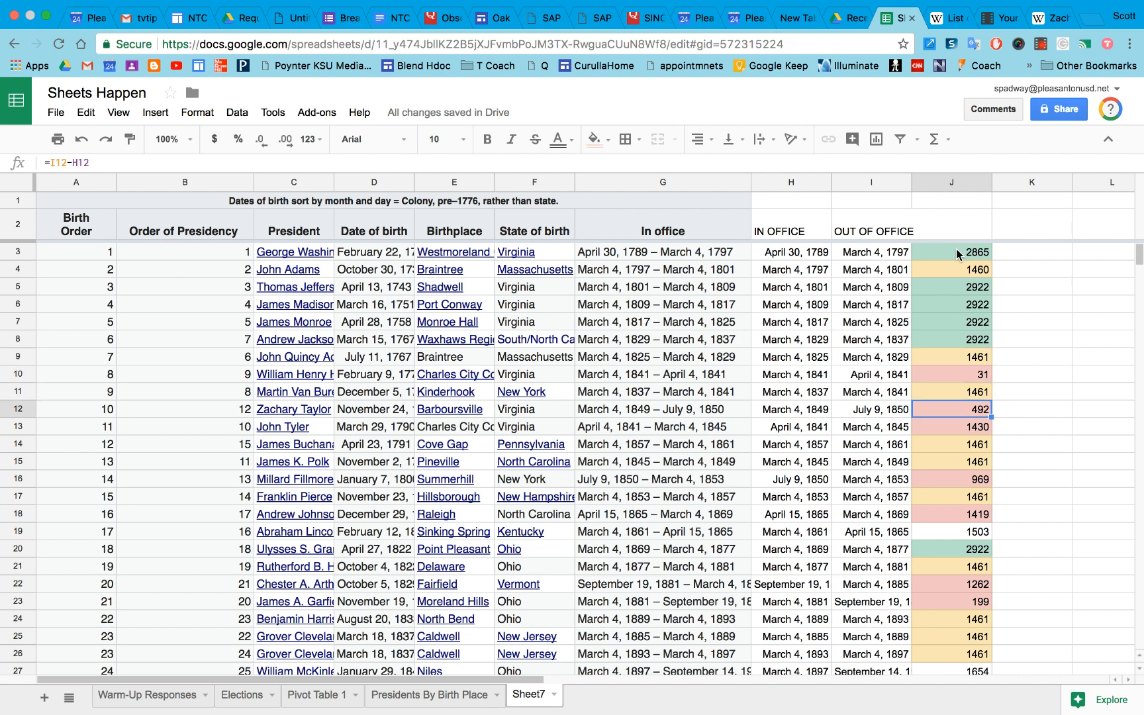
key("Up")
scroll(957, 252, "down", 9)
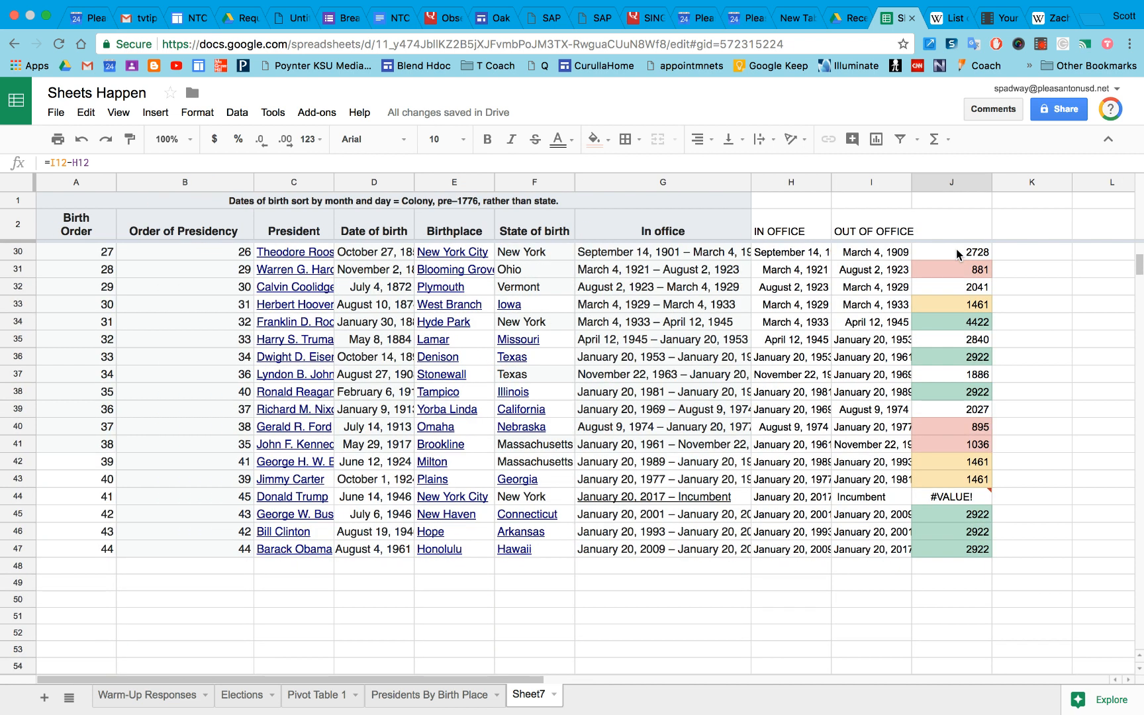
scroll(957, 249, "up", 2)
left_click(429, 694)
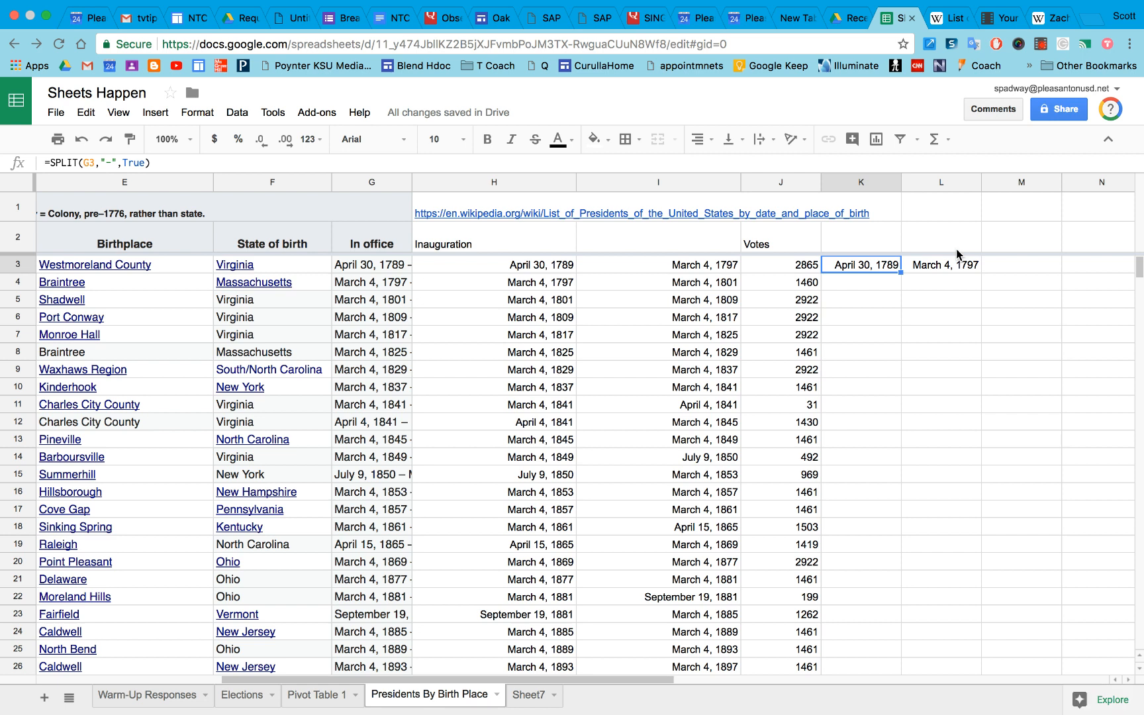
left_click(528, 694)
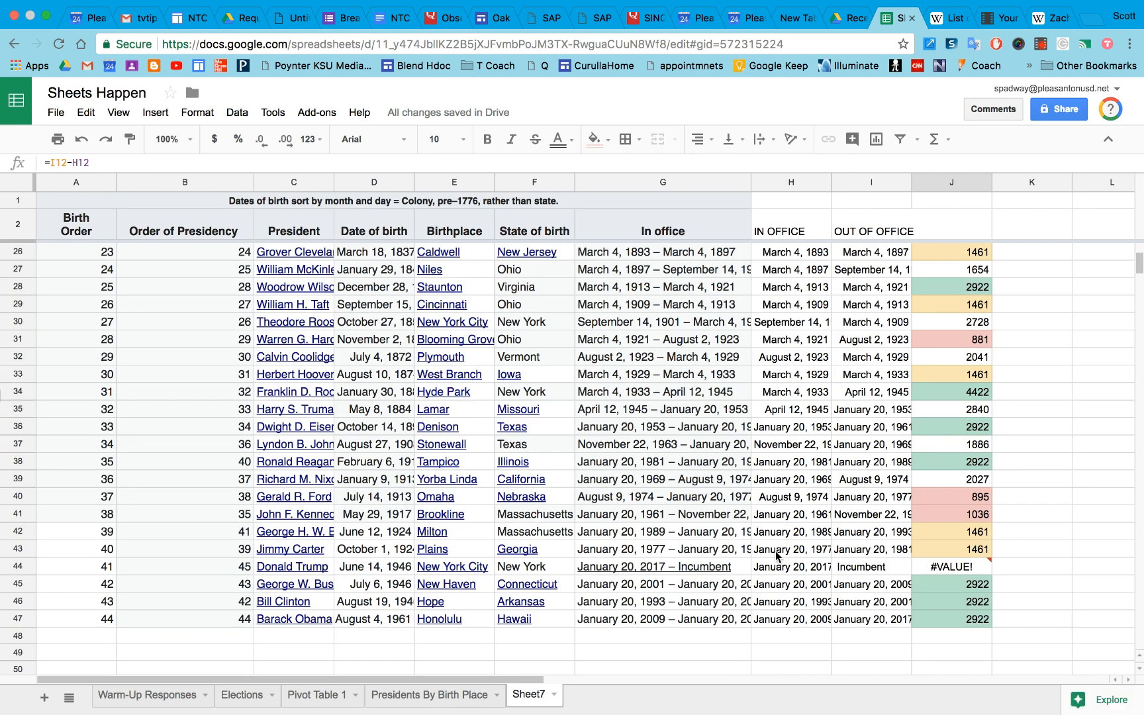
Insert a column chart from the State of birth column F on Sheet7
scroll(775, 554, "up", 1)
scroll(774, 550, "up", 10)
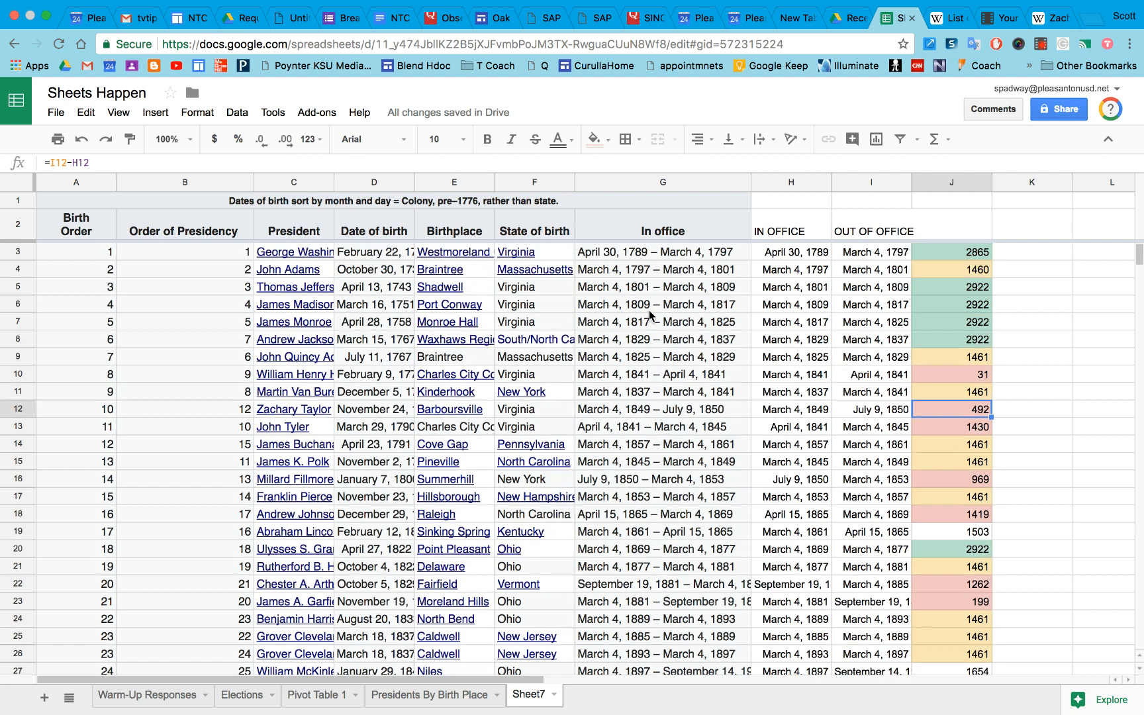
left_click(538, 184)
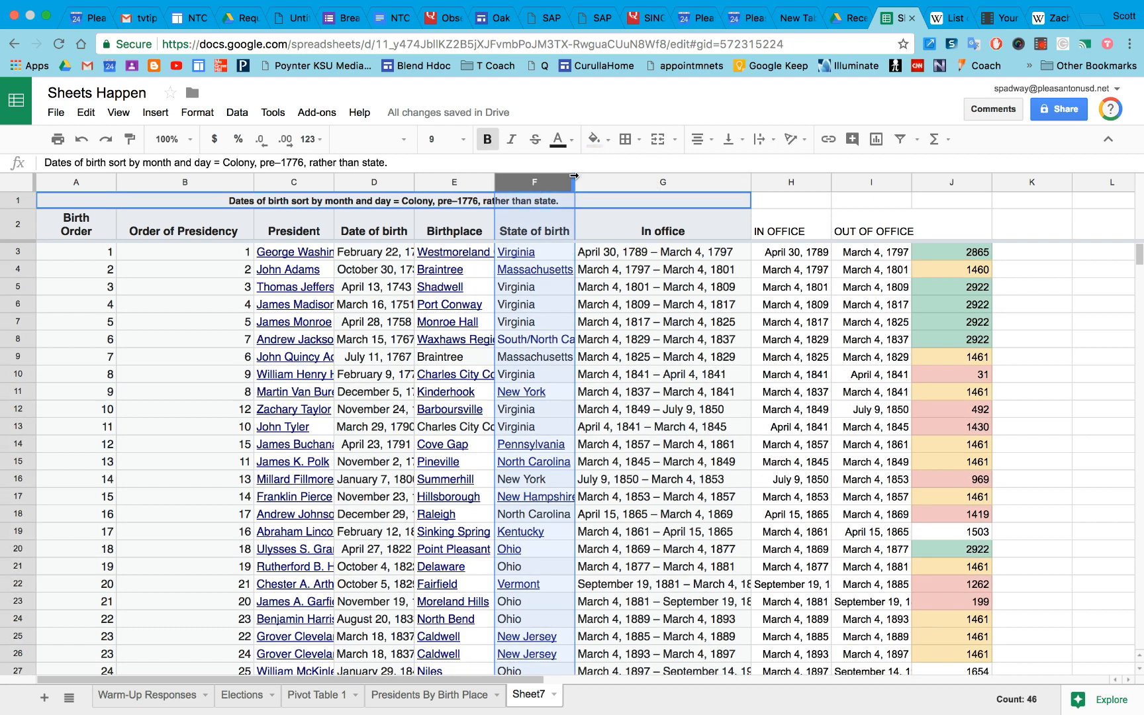
left_click(877, 144)
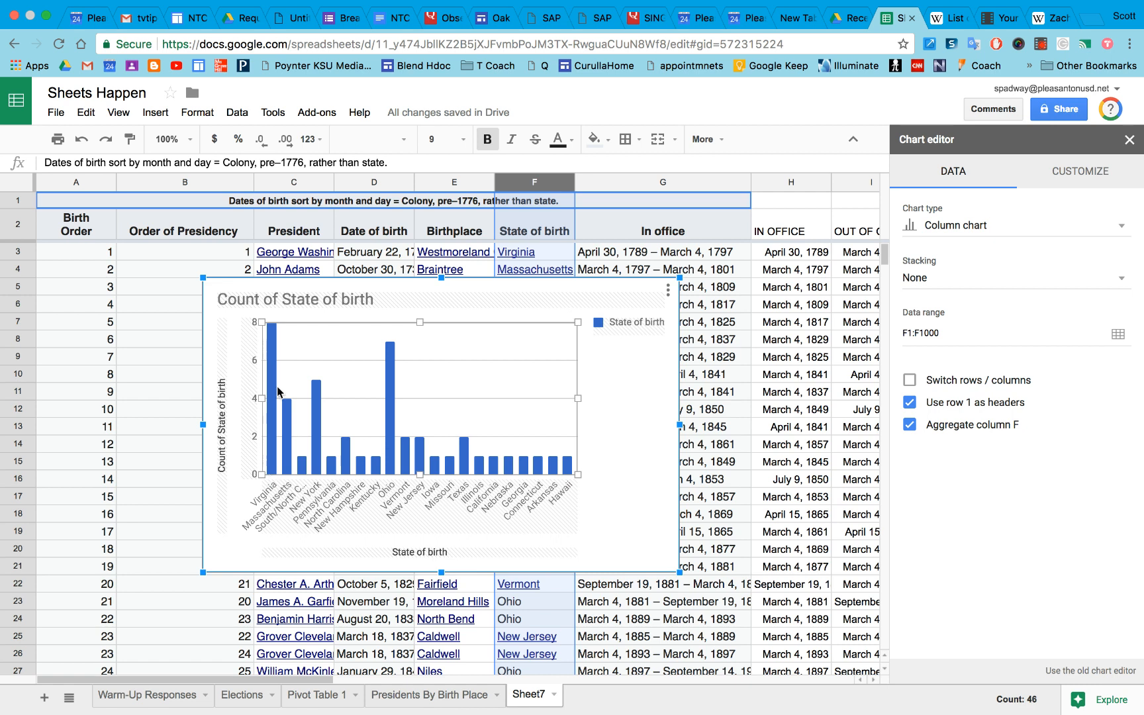
Inspect individual state bars in the chart, including Hawaii's, and delete the chart
mouse_move(275, 334)
mouse_move(330, 466)
mouse_move(570, 468)
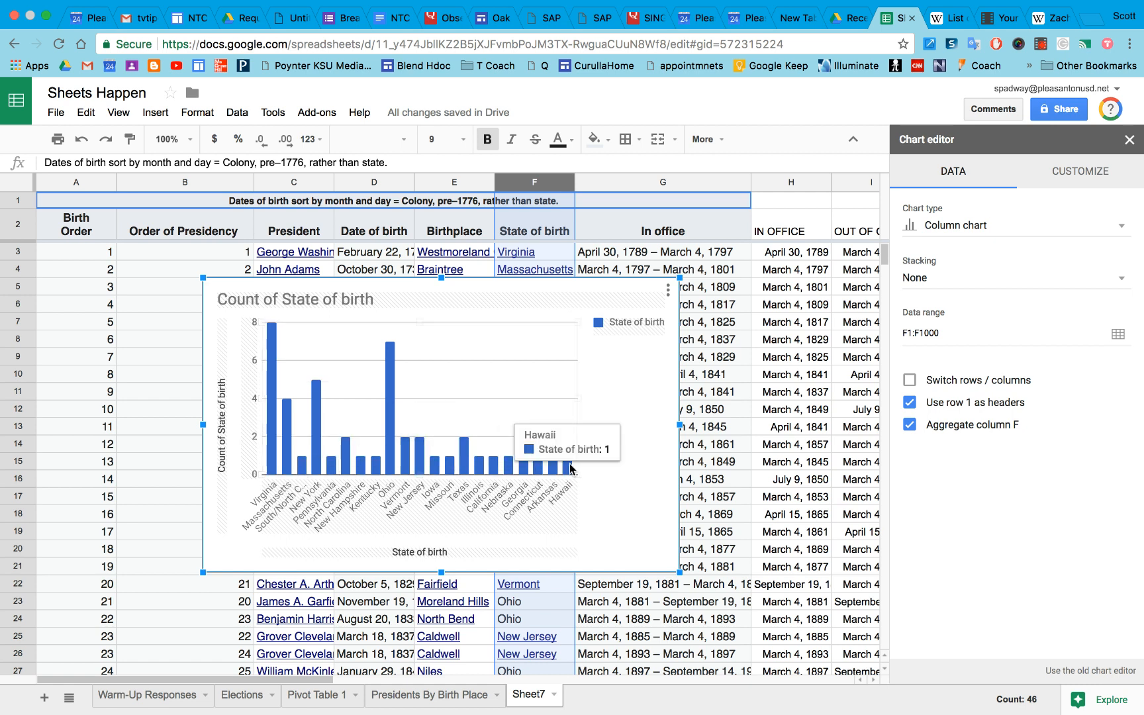
left_click(569, 468)
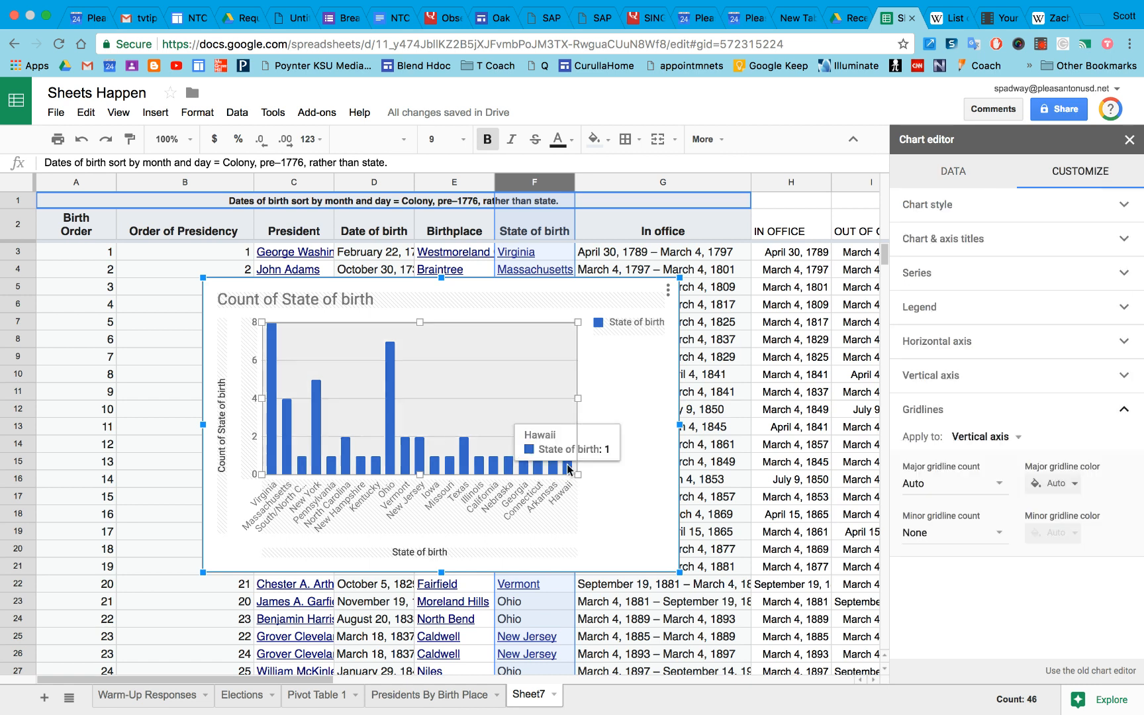
left_click(567, 469)
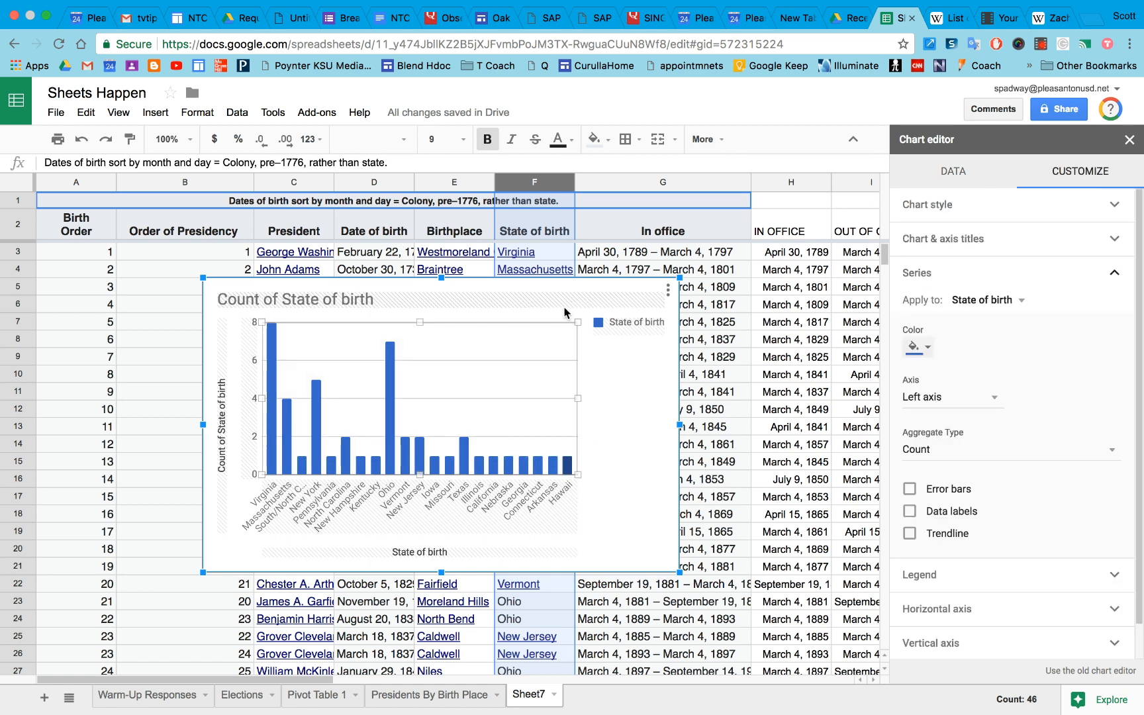
key("Delete")
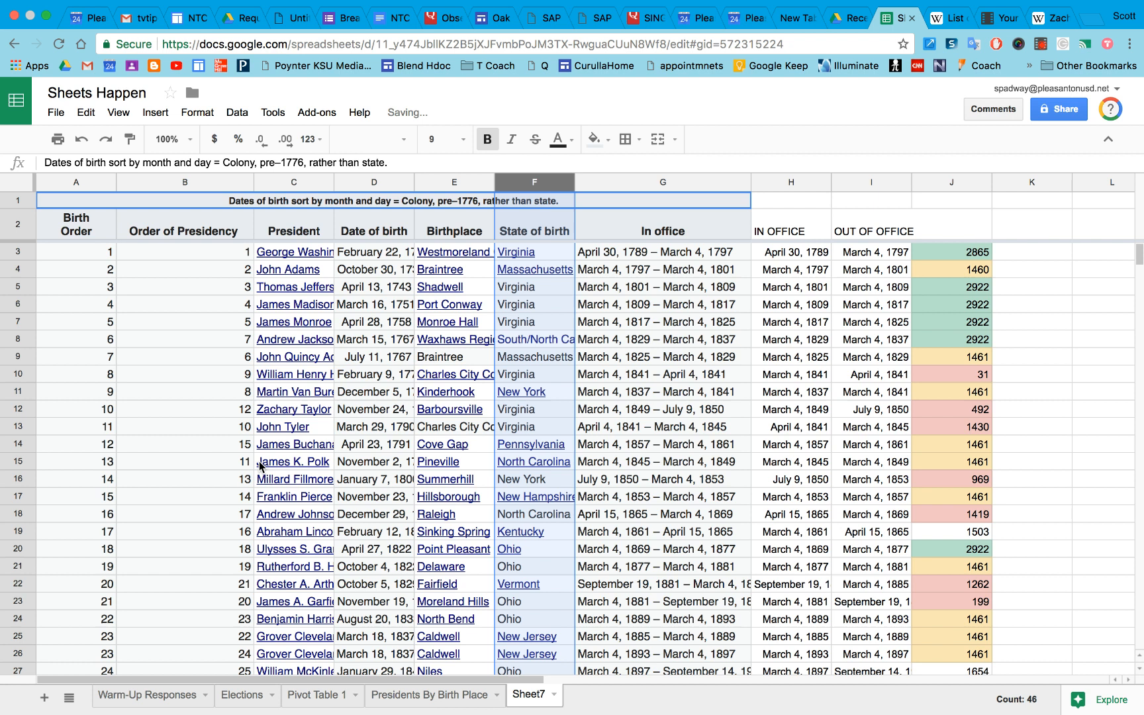
Review the last rows of the presidents table and compare them with the Presidents By Birth Place sheet
scroll(275, 527, "down", 4)
scroll(275, 526, "down", 5)
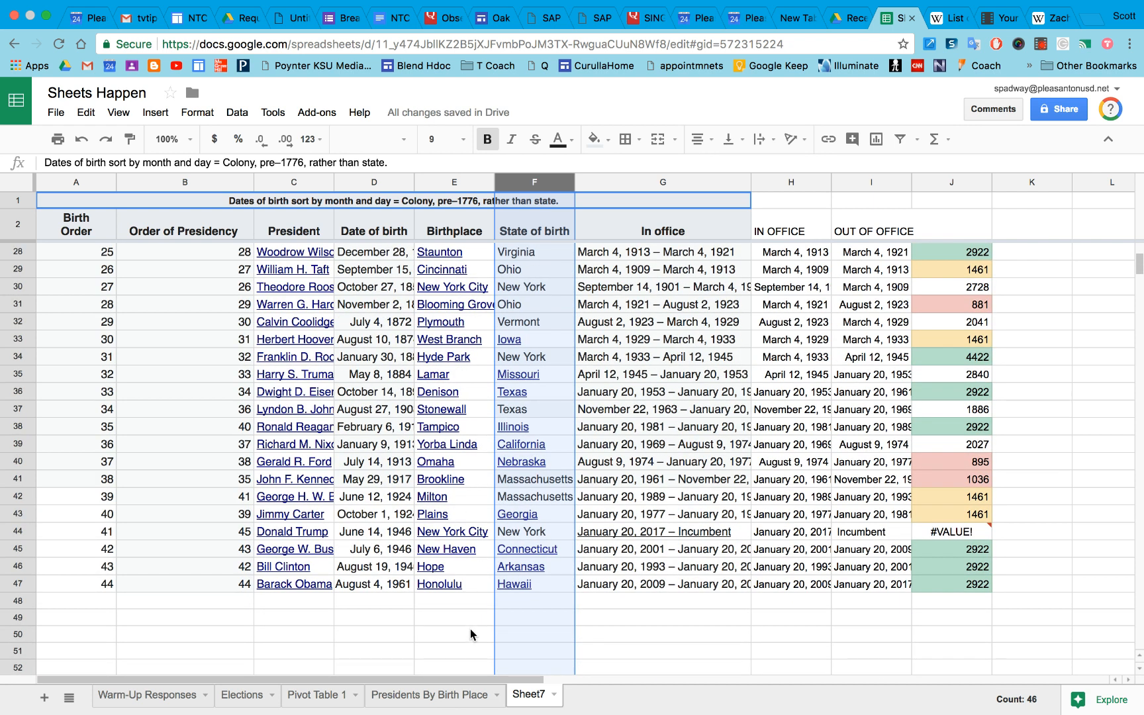
scroll(472, 635, "left", 3)
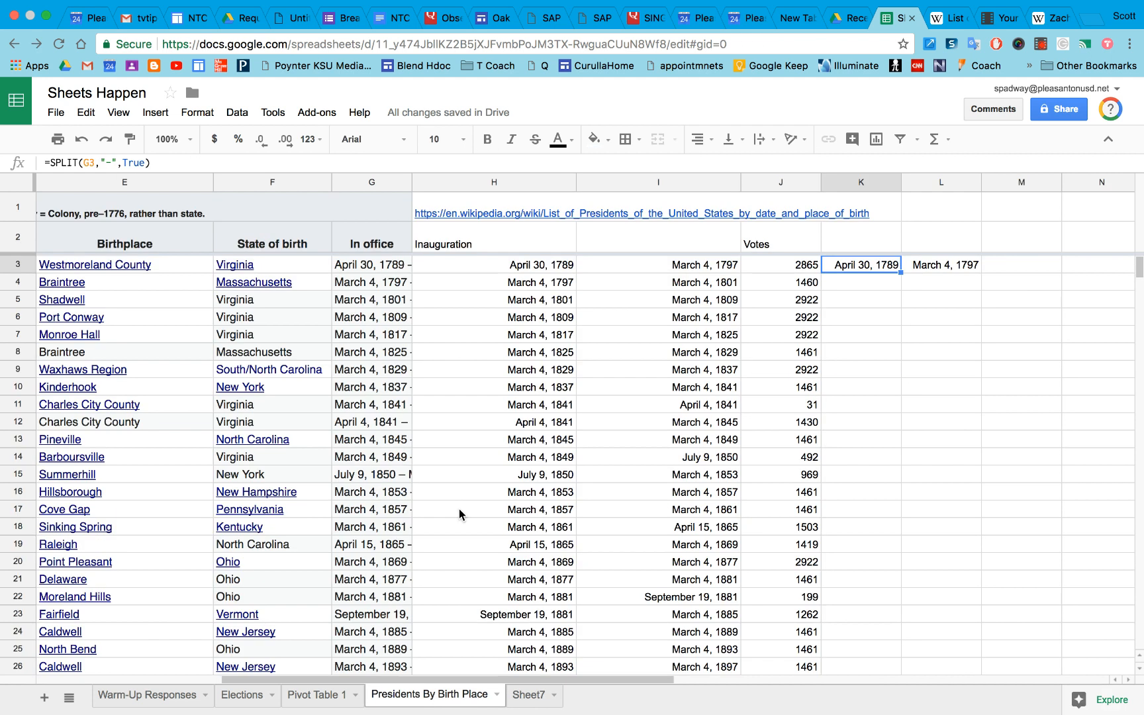
left_click(526, 695)
mouse_move(680, 537)
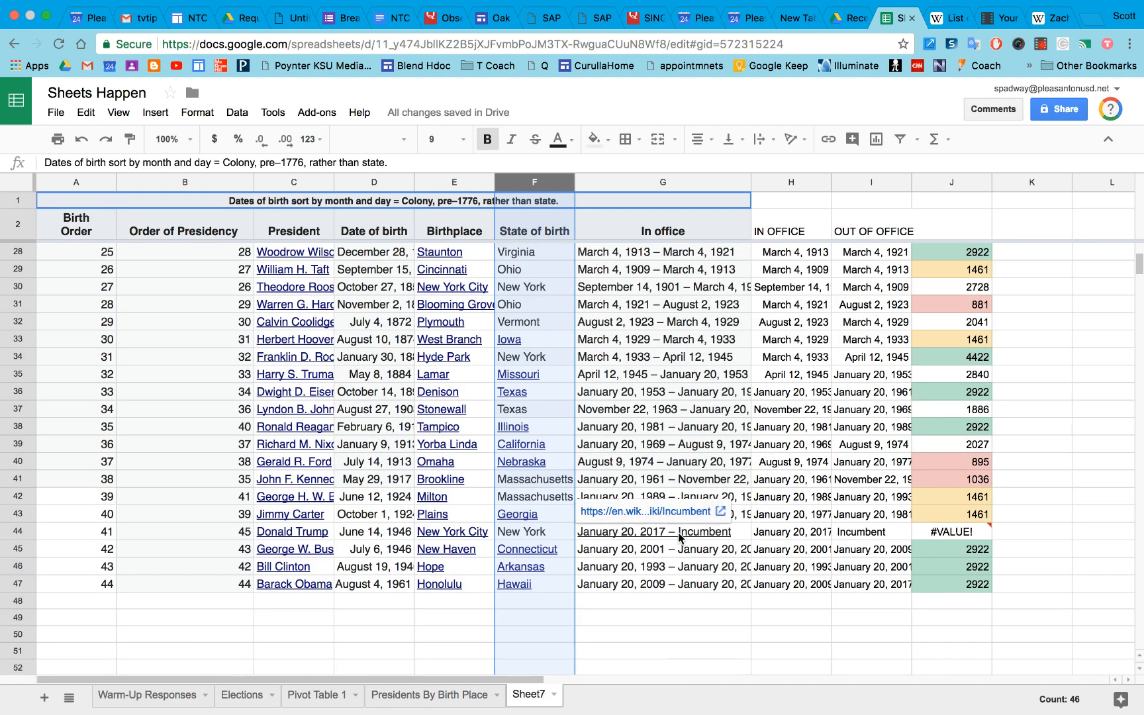